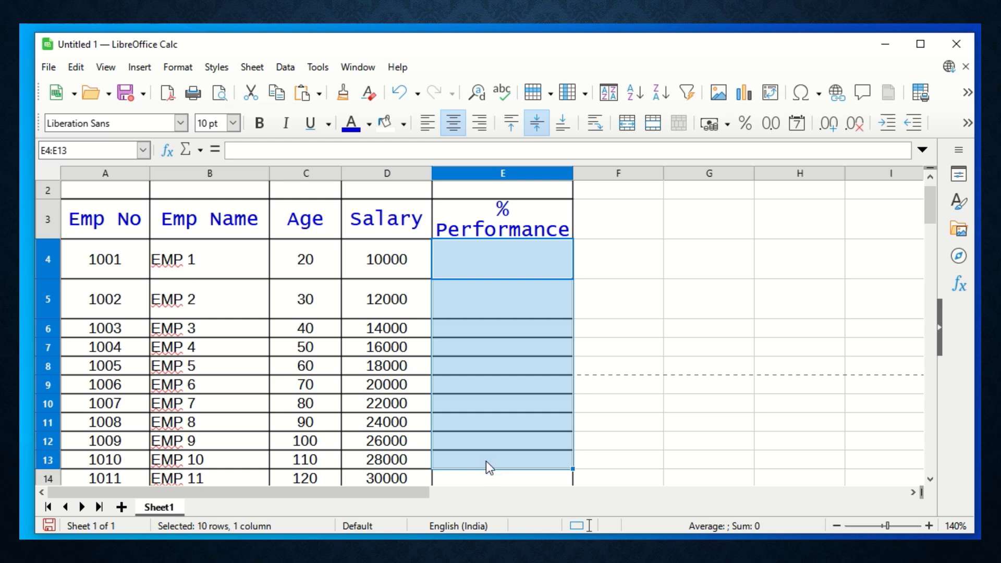
Format the % Performance cells E4:E14 as percent and enter 100 in cell E4
scroll(491, 412, "up", 1)
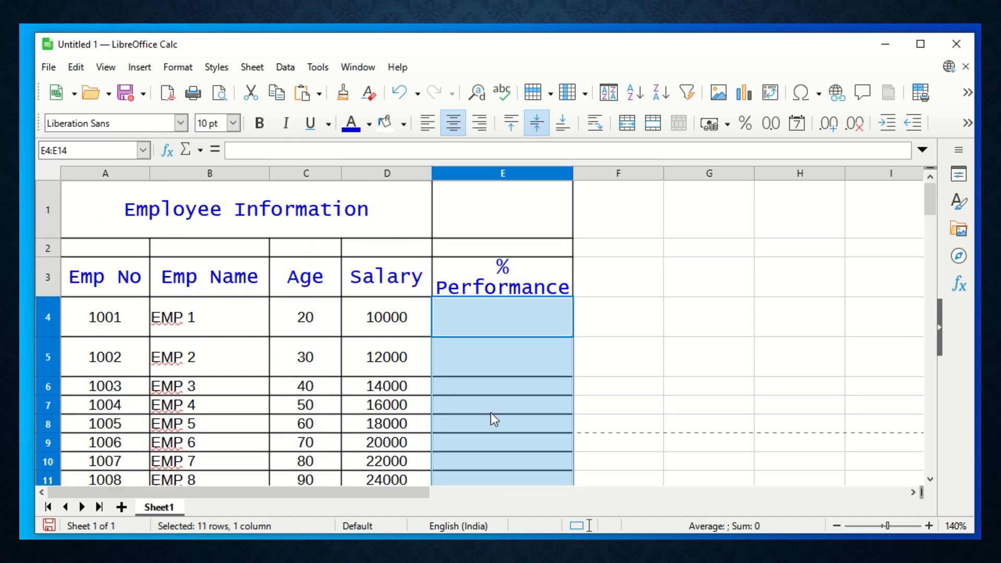
left_click(746, 124)
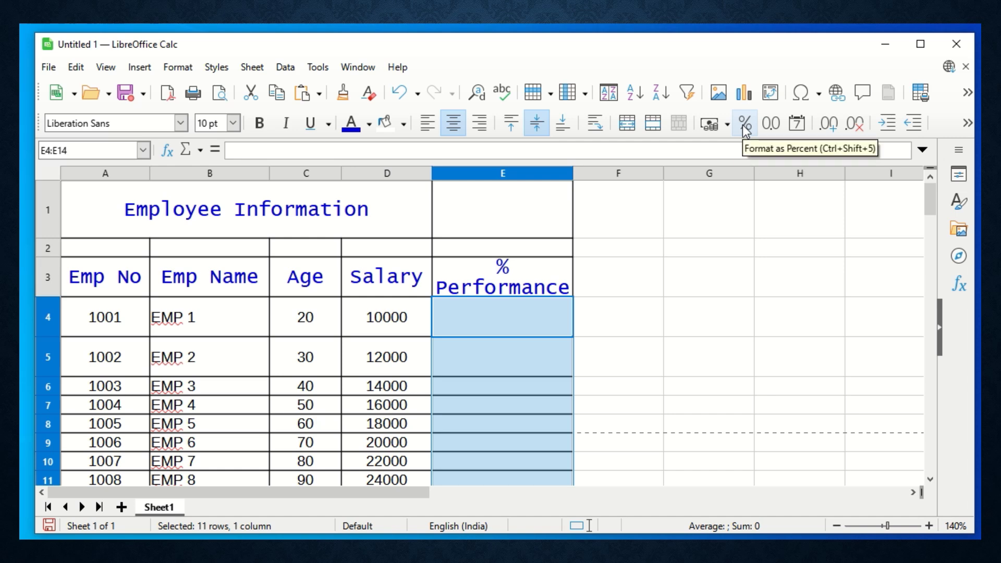
left_click(518, 322)
type("100")
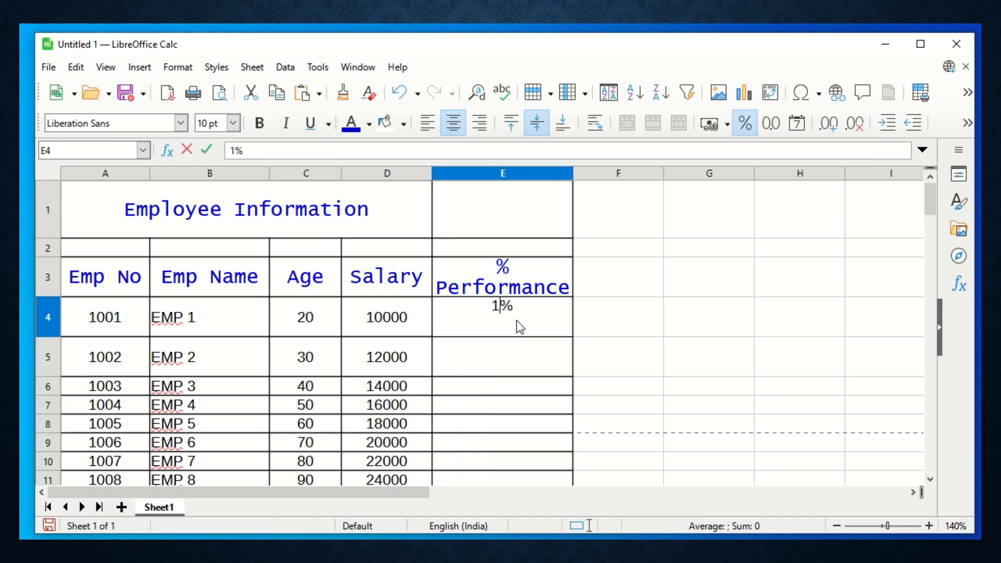
key("Return")
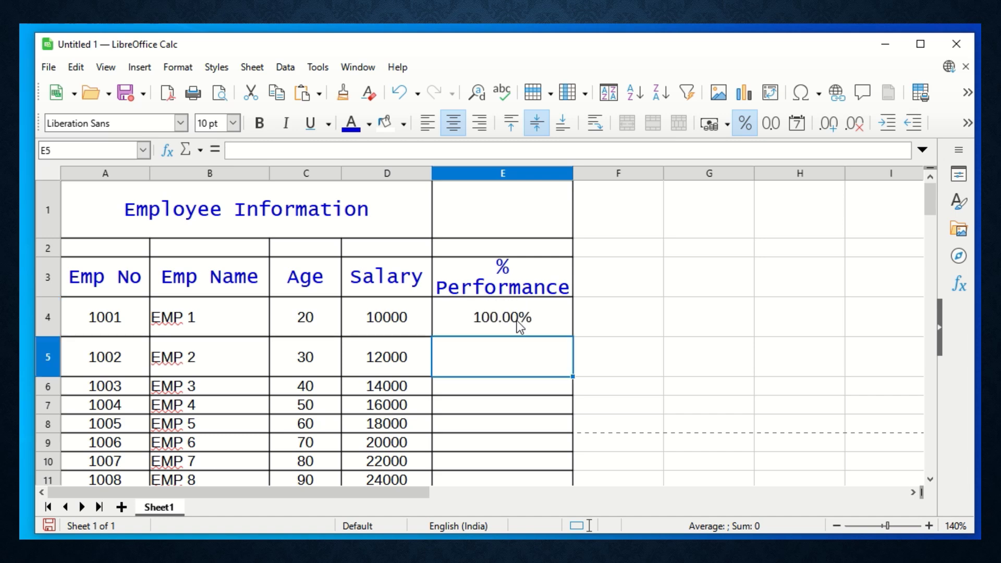
Enter the performance percentages 6, 4, 54 and 223 in cells E5 through E8
type("6")
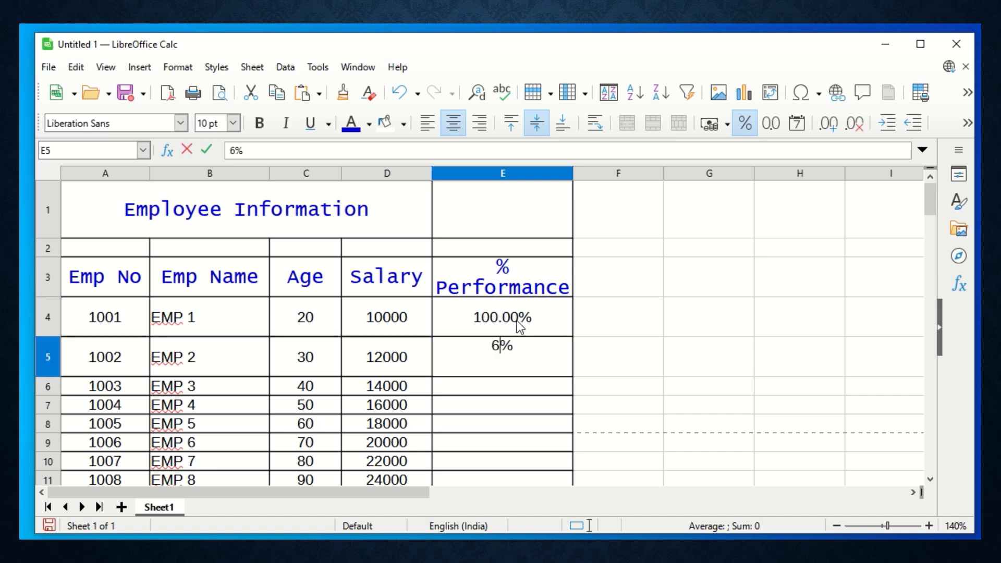
key("Return")
type("4")
key("Return")
type("54")
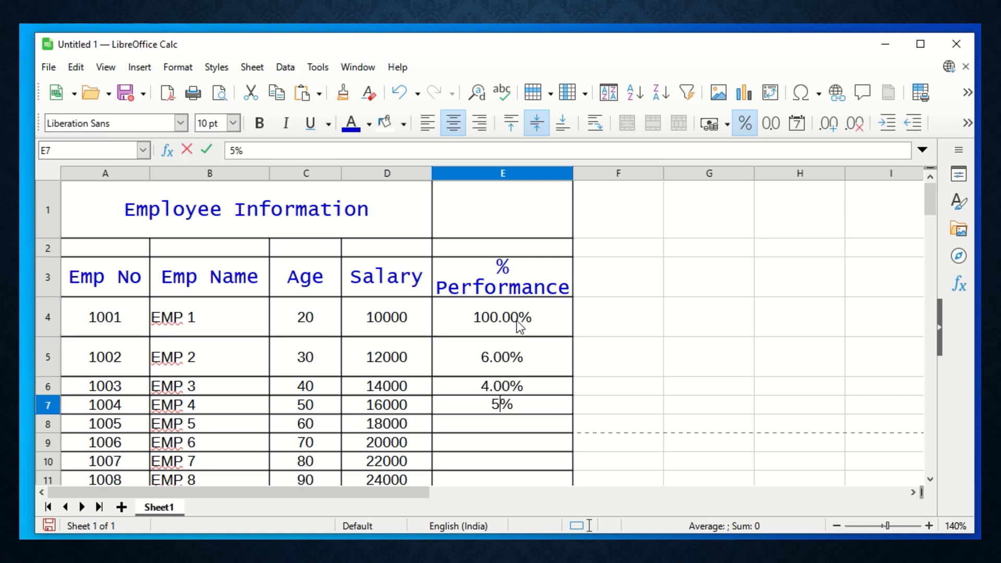
key("Return")
type("223")
key("Return")
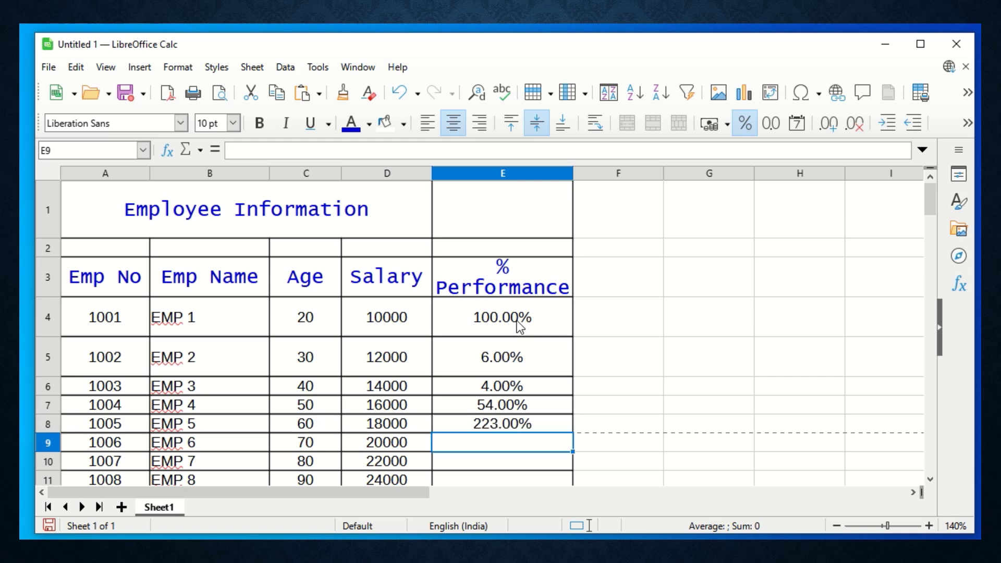
key("Up")
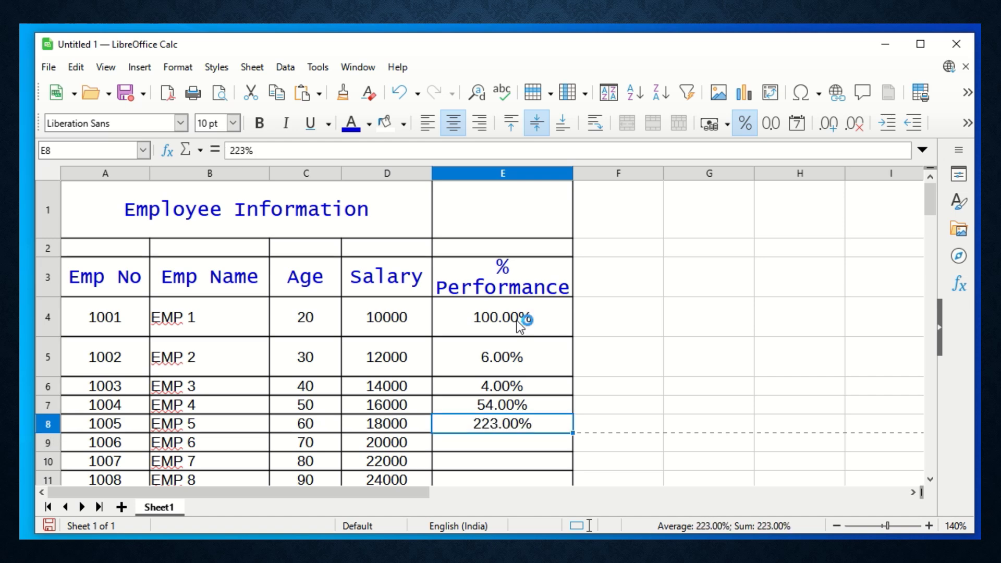
Remove the percent format from cell E4 and from cells E5:E8 of the % Performance column
left_click_drag(520, 326, 516, 426)
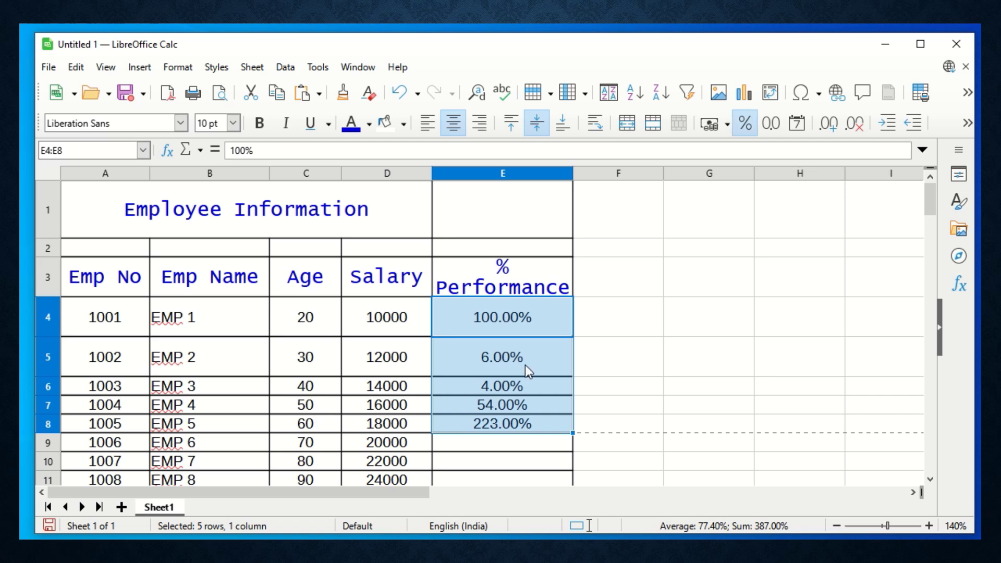
left_click(498, 405)
left_click(517, 323)
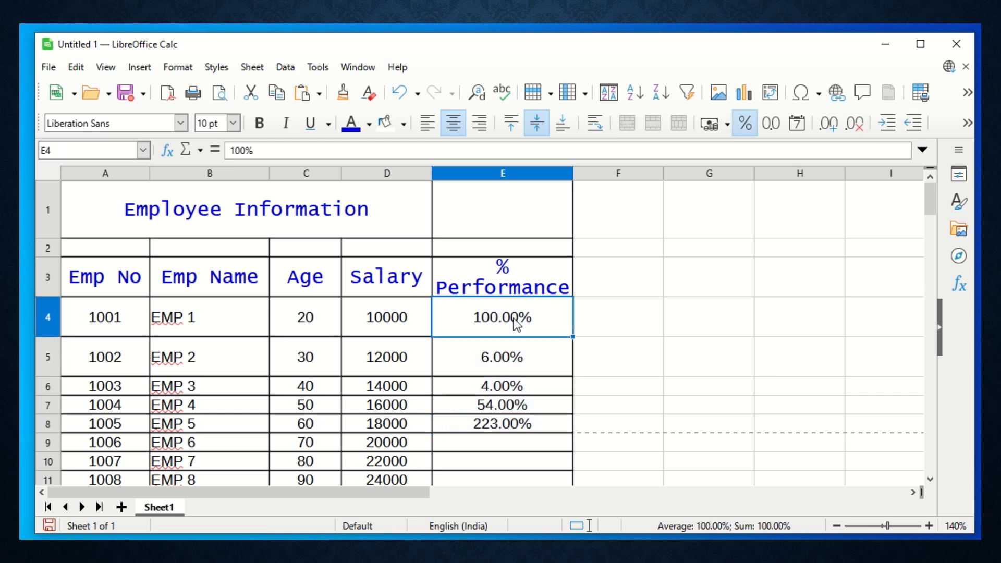
left_click(746, 127)
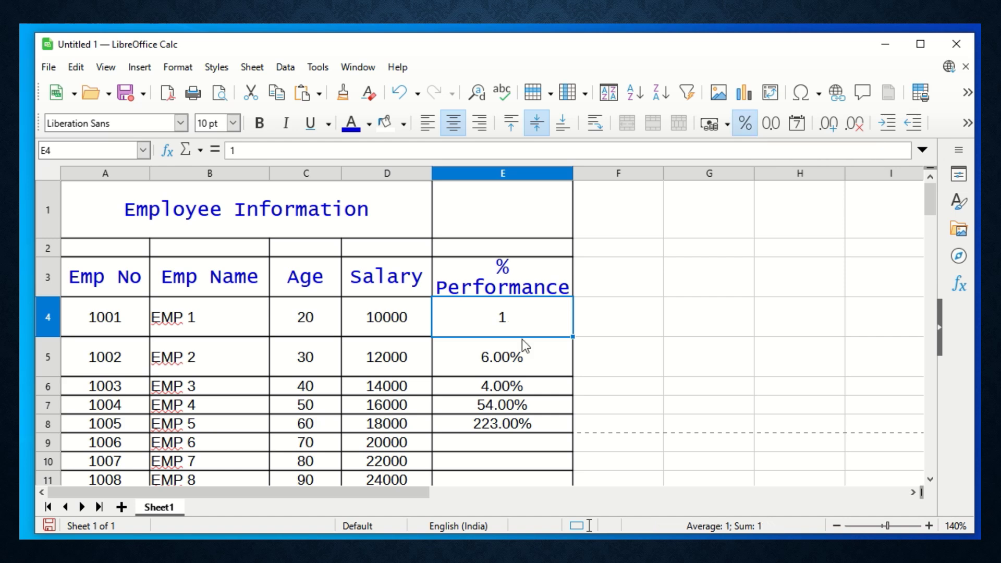
left_click_drag(506, 360, 503, 429)
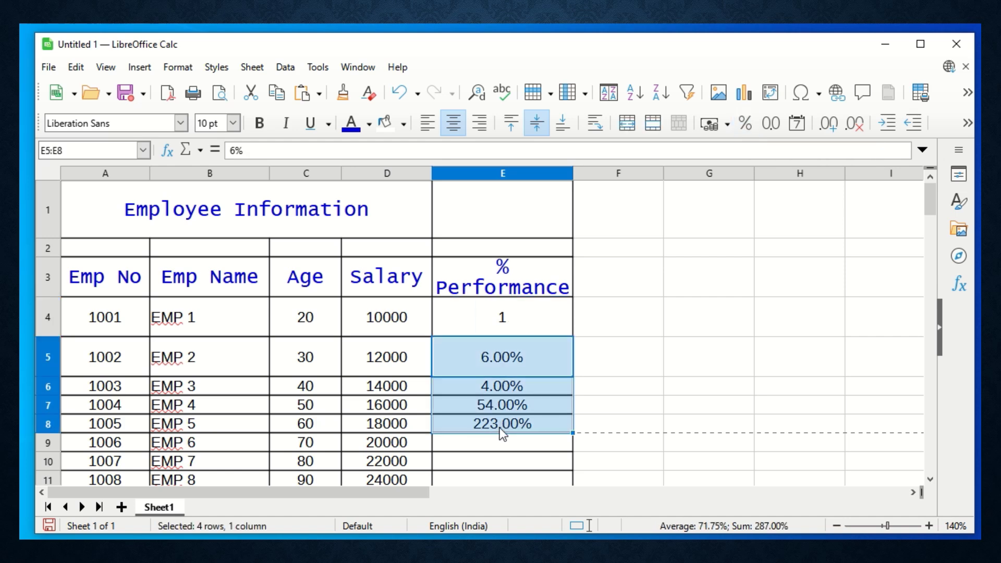
left_click(746, 127)
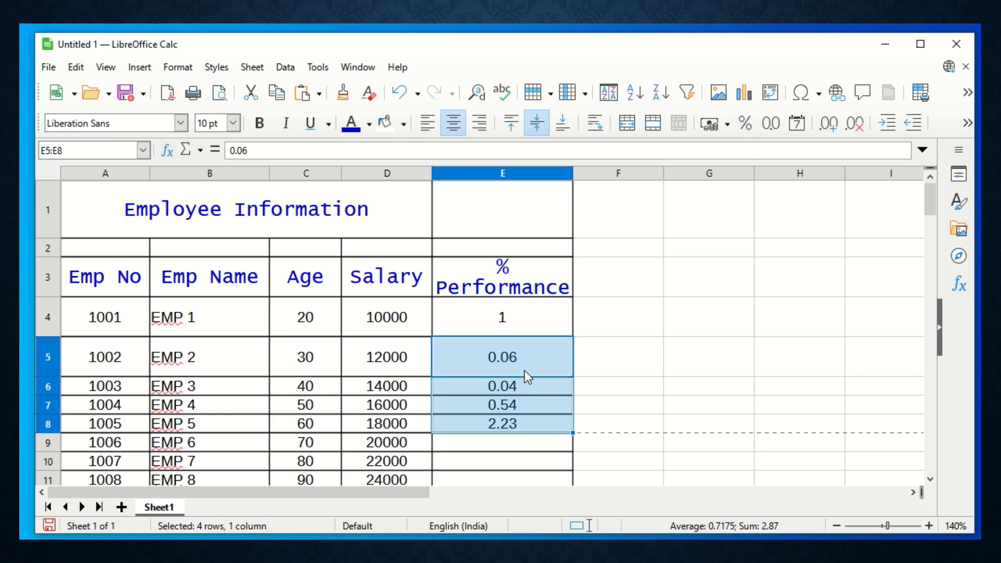
Apply the percent format again to the performance values in cells E4:E8
left_click(523, 332)
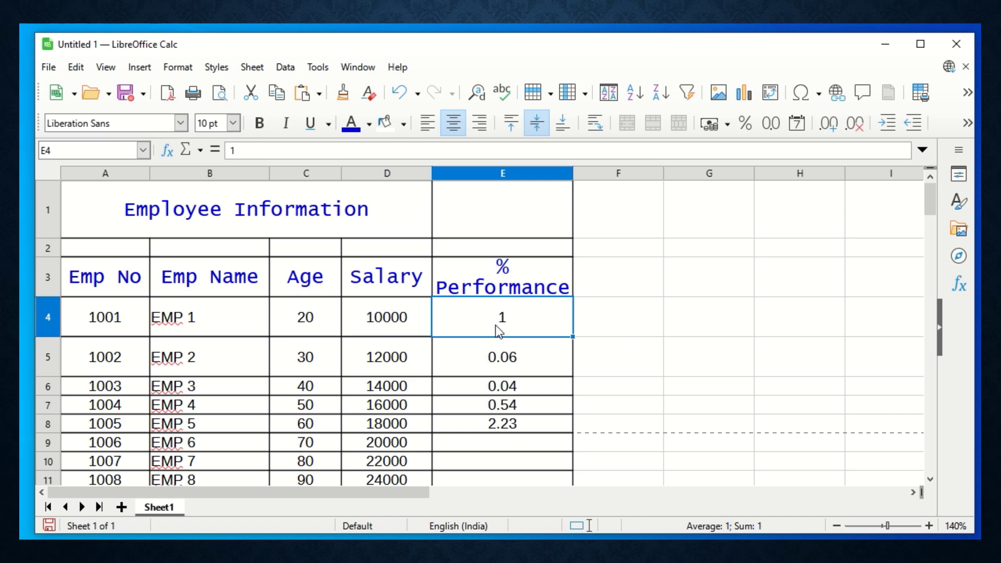
left_click_drag(498, 328, 496, 423)
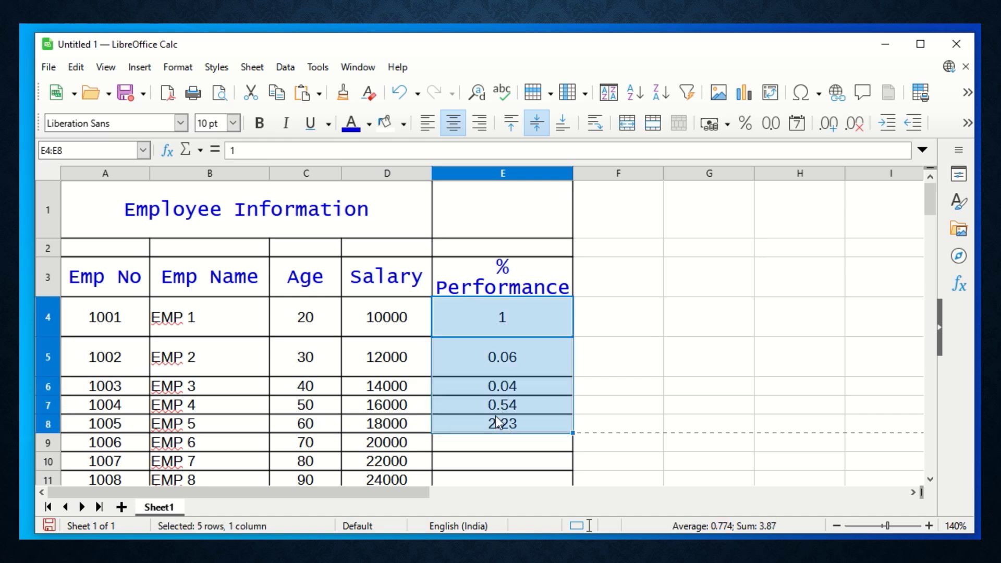
left_click(745, 123)
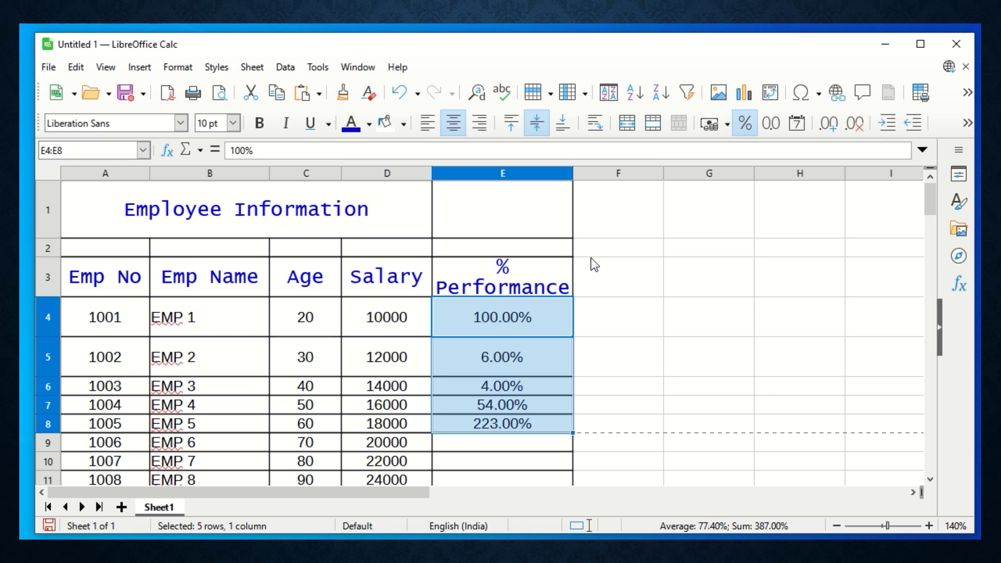
left_click(483, 447)
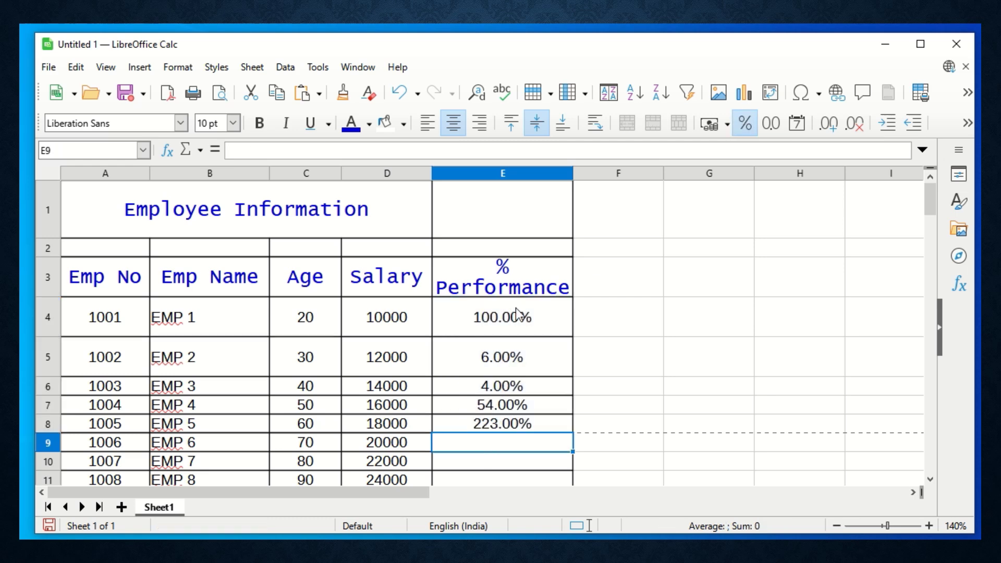
Format the empty cells G1:G7 beside the employee table as percent
left_click_drag(745, 217, 719, 406)
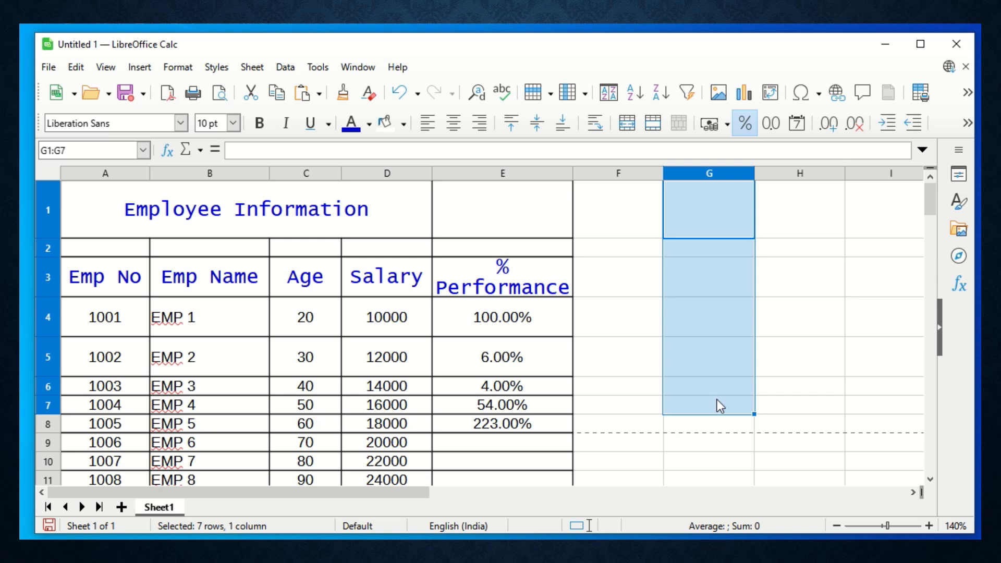
left_click(749, 129)
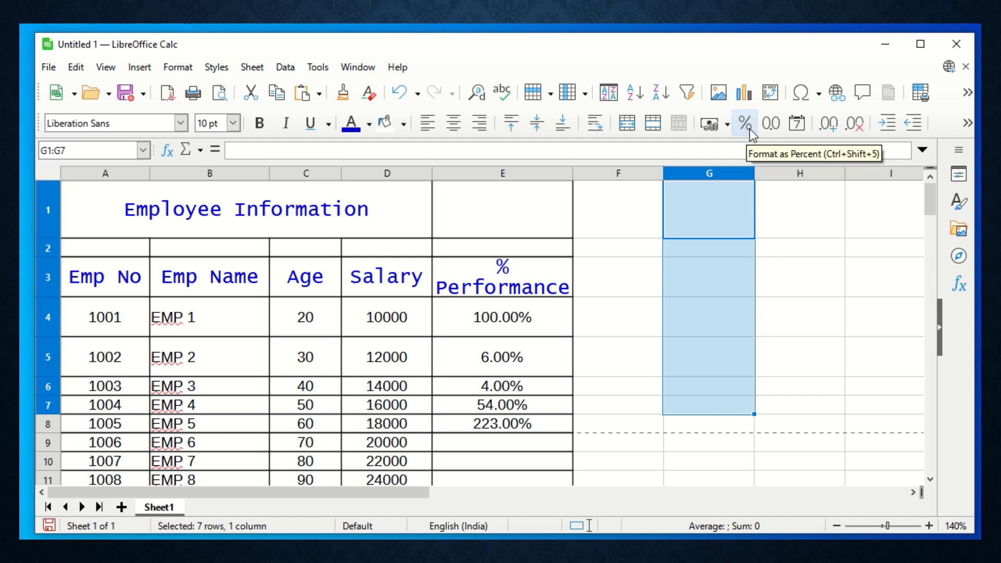
left_click(695, 468)
left_click(715, 234)
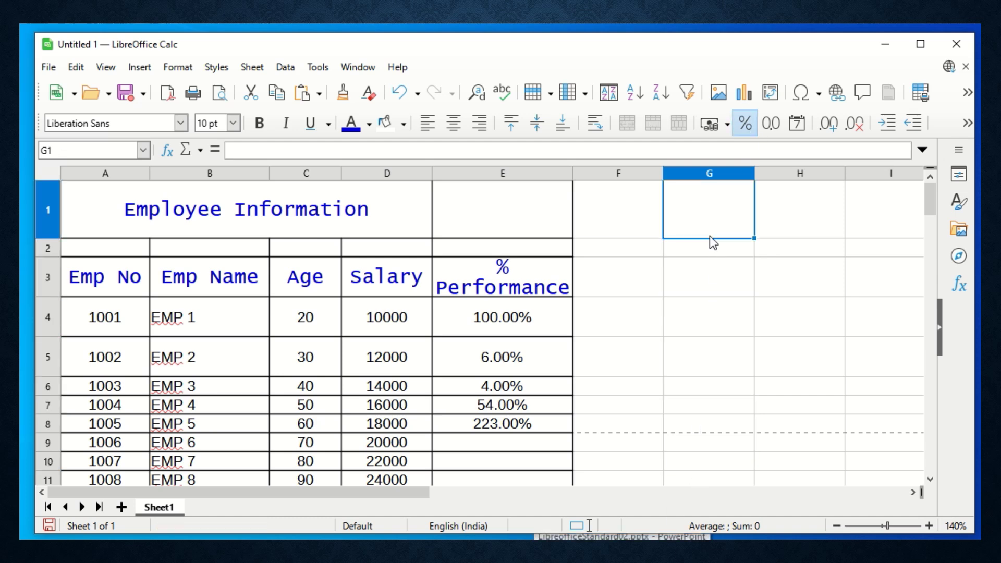
Enter 12, 32 and 43 in the percent-formatted cells G1 through G3
type("12")
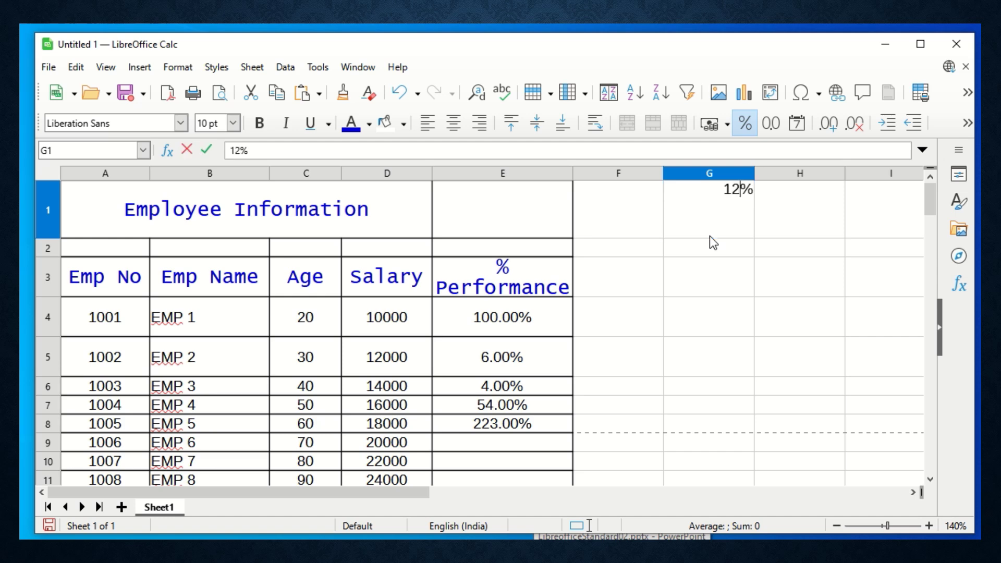
key("Return")
type("32")
key("Return")
type("43")
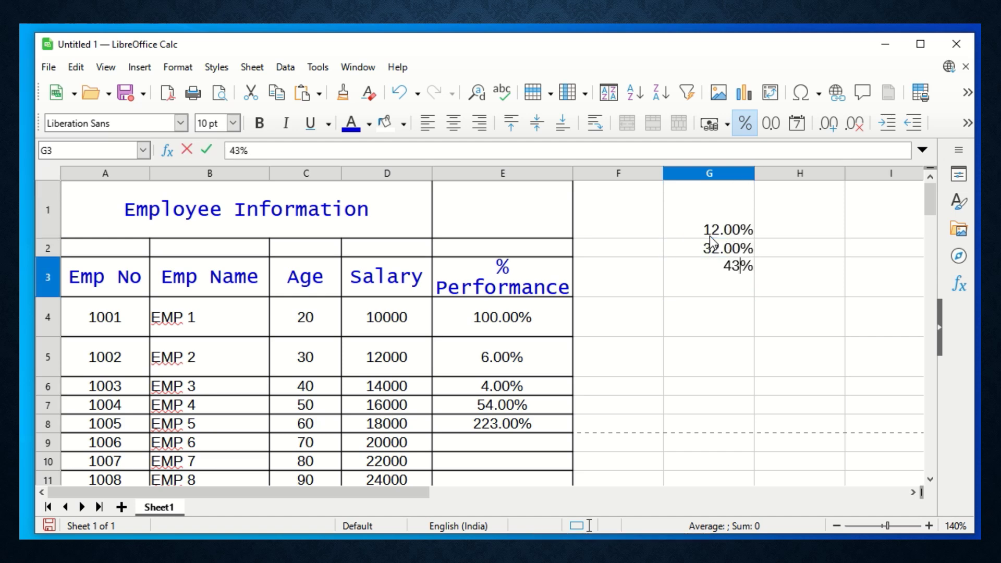
key("Return")
key("Up")
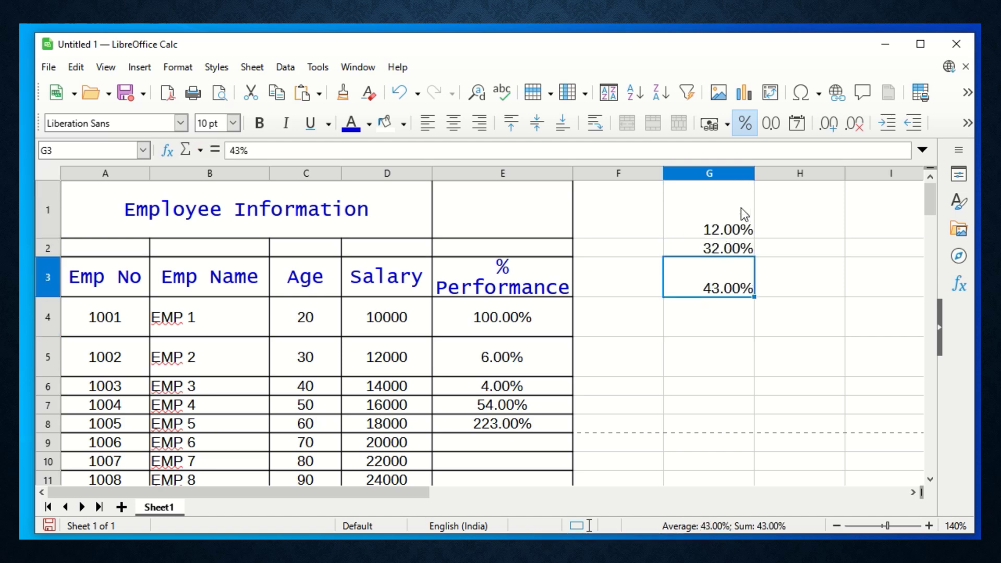
Remove the percent format from cells G1:G6
left_click_drag(737, 199, 719, 384)
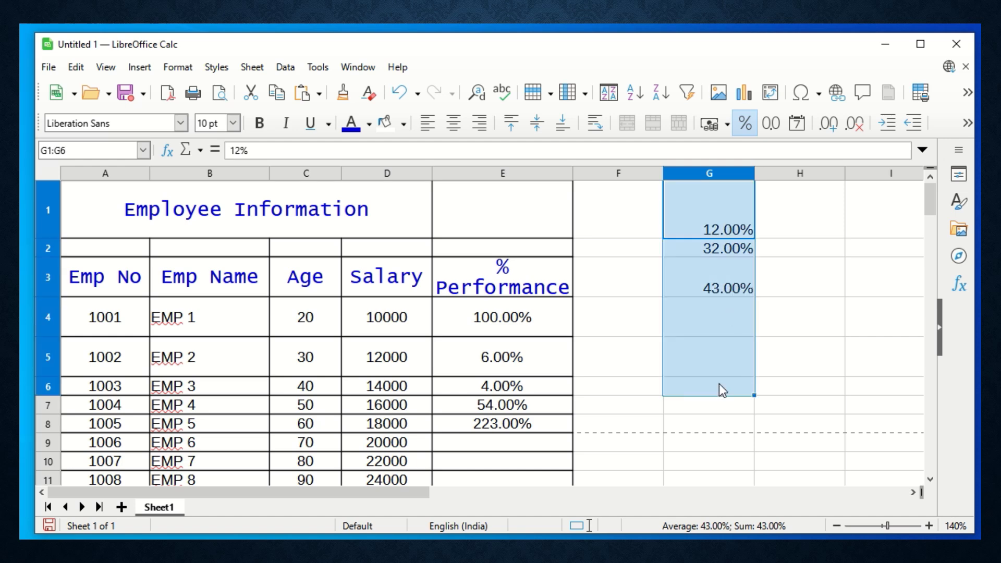
left_click(745, 125)
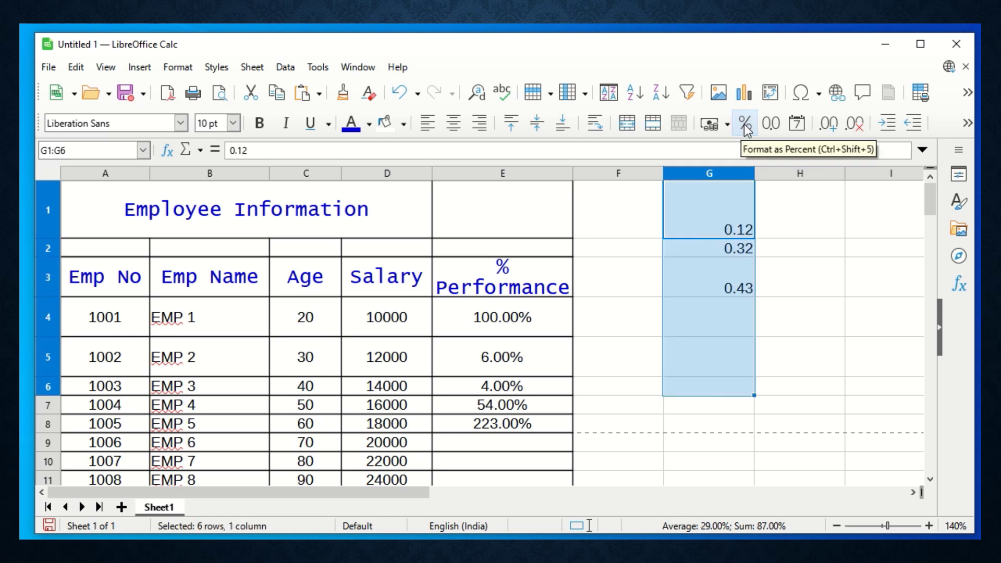
left_click(790, 271)
Clear the contents of cells G1:G3 and of the % Performance cells E4:E9
left_click_drag(722, 237, 731, 291)
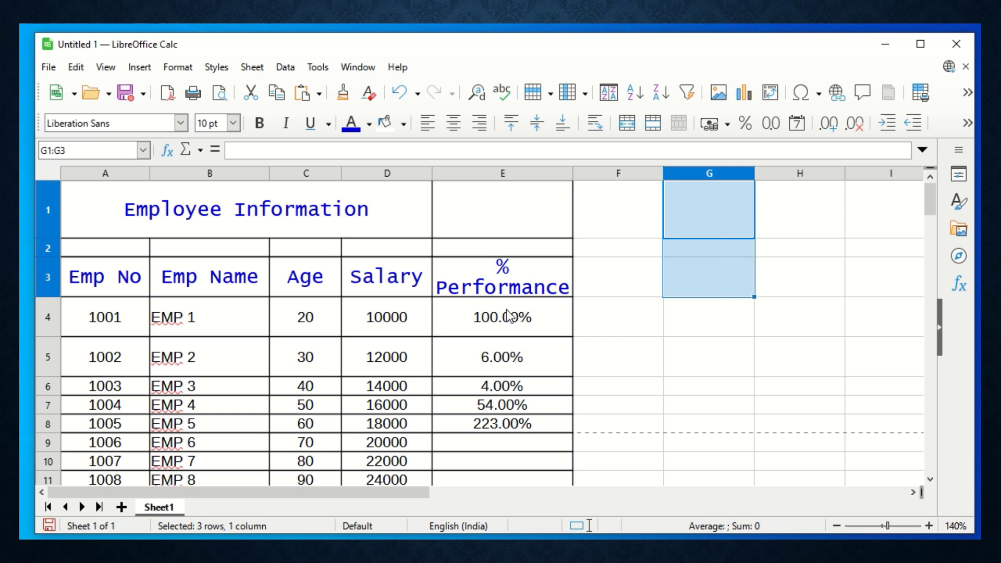
left_click_drag(501, 317, 503, 440)
key("Delete")
Enter 12% in cell E4 and remove the percent format from cells E4:E13
left_click(516, 332)
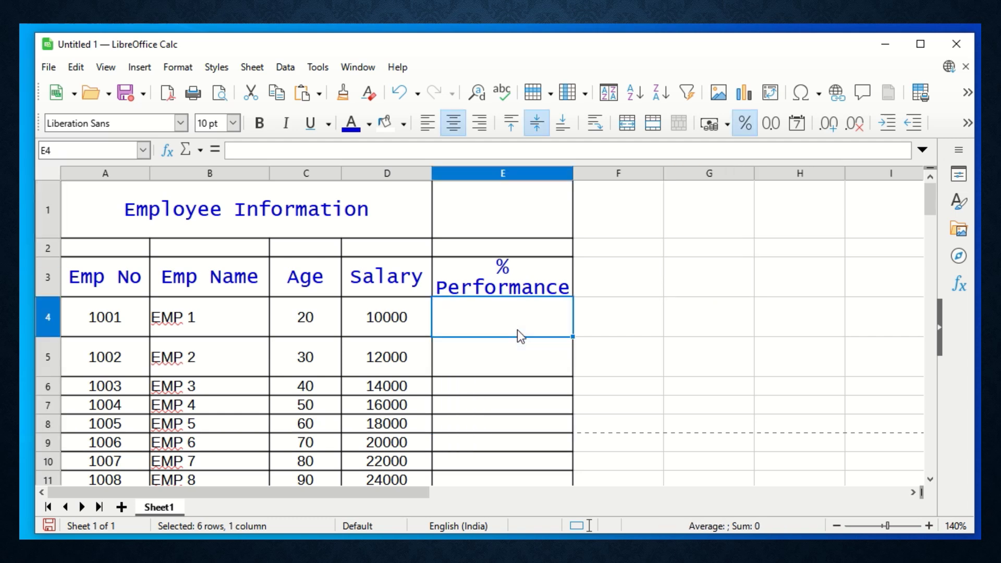
type("12%")
key("Return")
left_click_drag(517, 332, 509, 403)
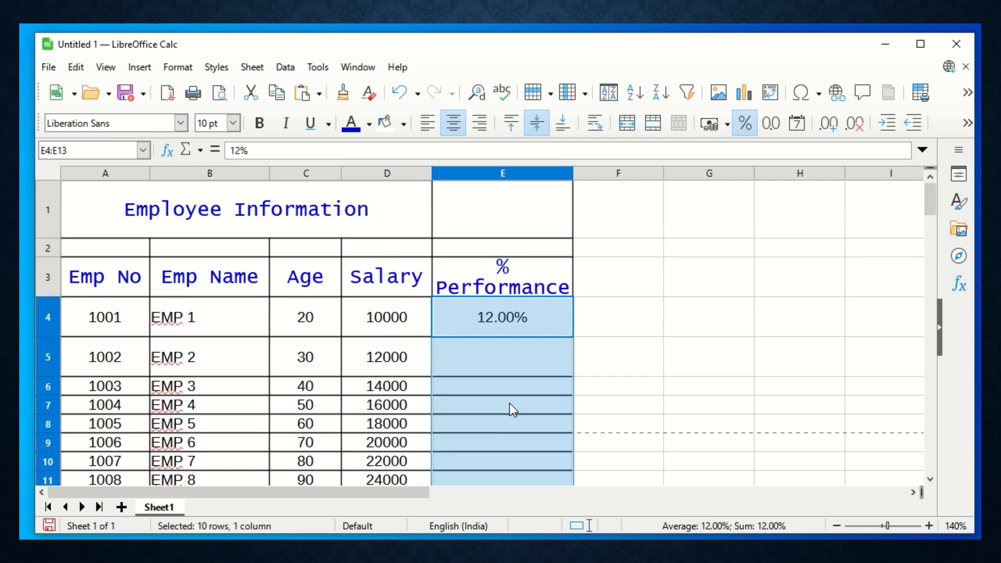
left_click(744, 124)
Replace the value in cell E4 with the plain number 12
left_click(519, 326)
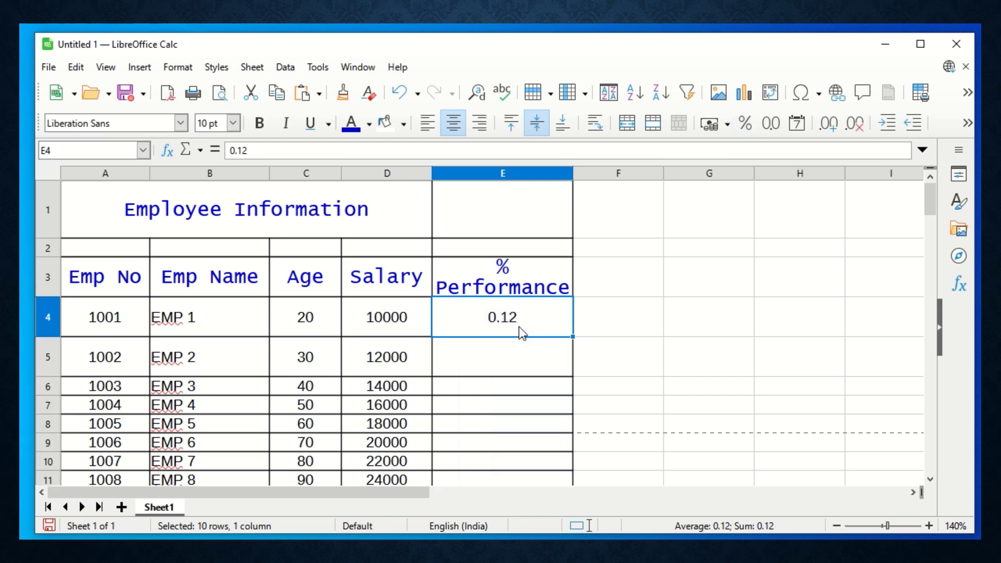
type("12")
key("Return")
left_click(519, 326)
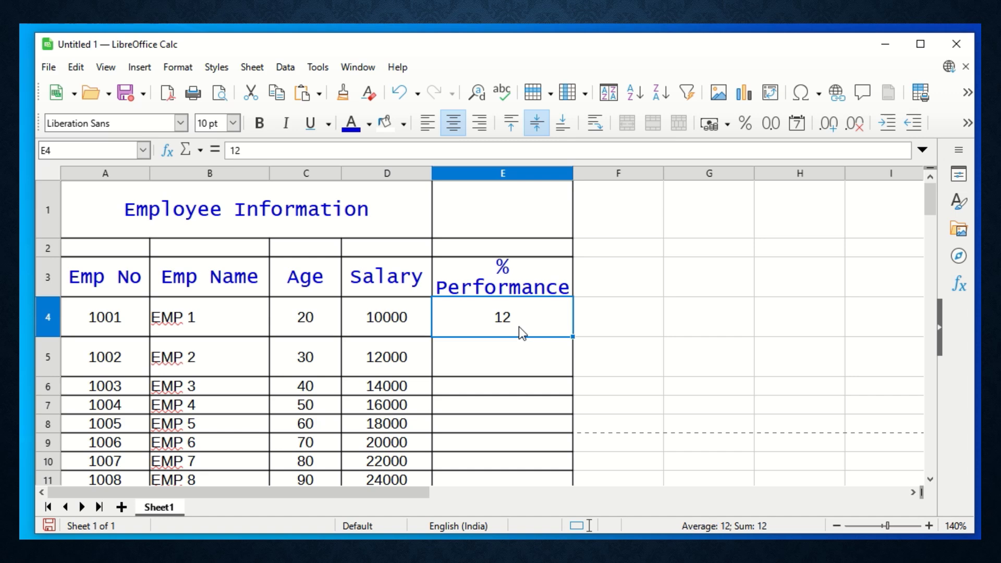
Apply the user-defined format code # "%" to the % Performance cells E4:E9
left_click_drag(514, 322, 508, 449)
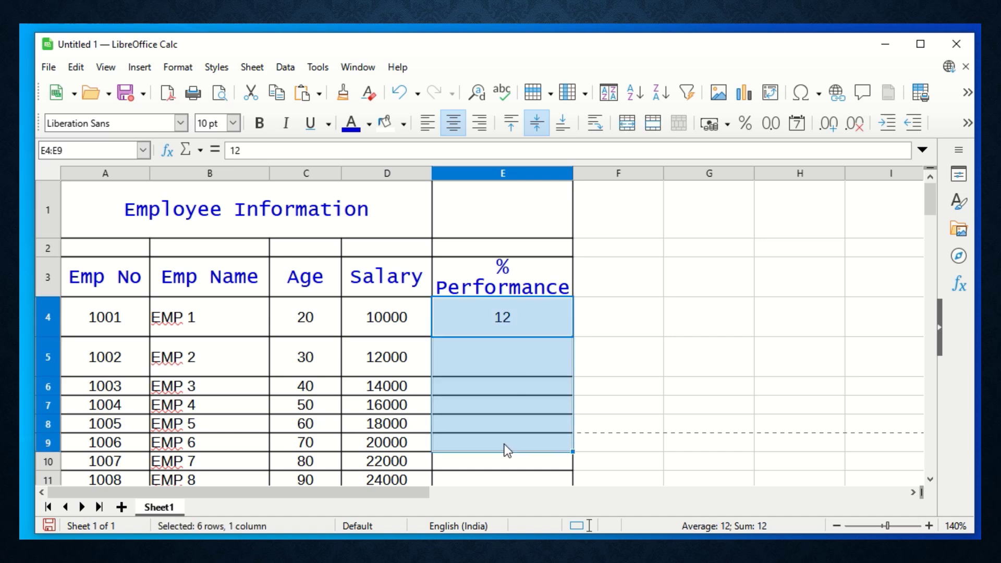
right_click(507, 341)
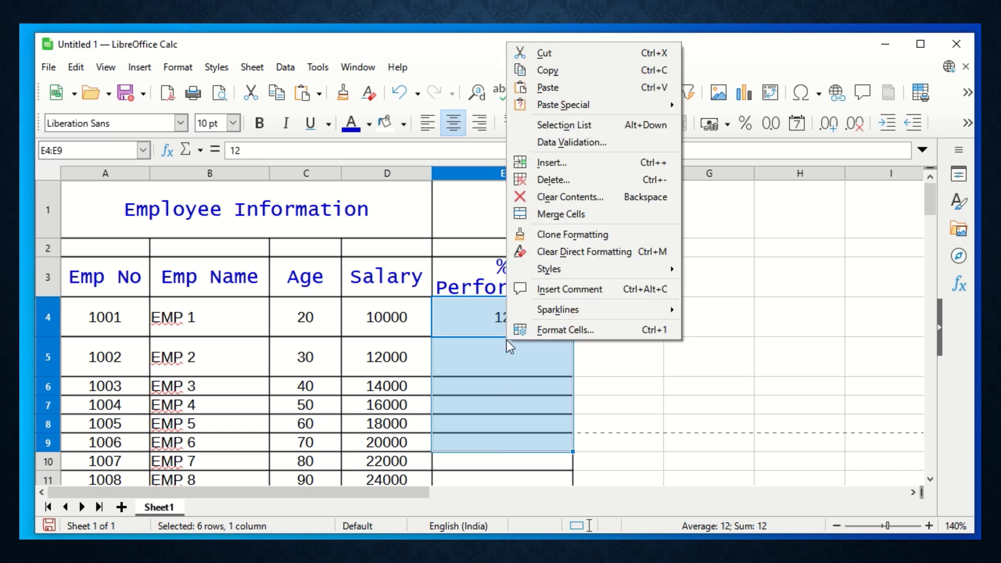
left_click(543, 332)
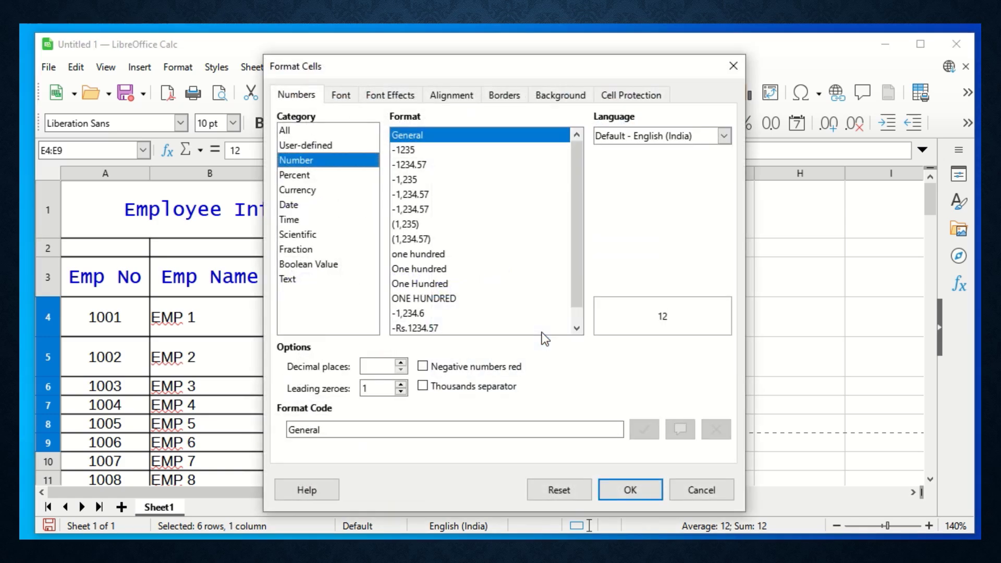
left_click(302, 145)
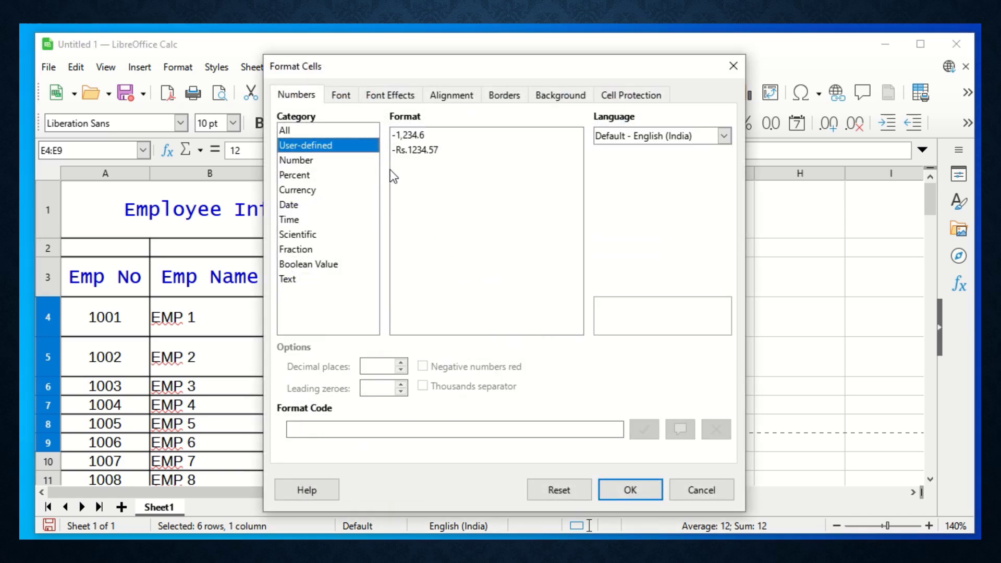
left_click(335, 429)
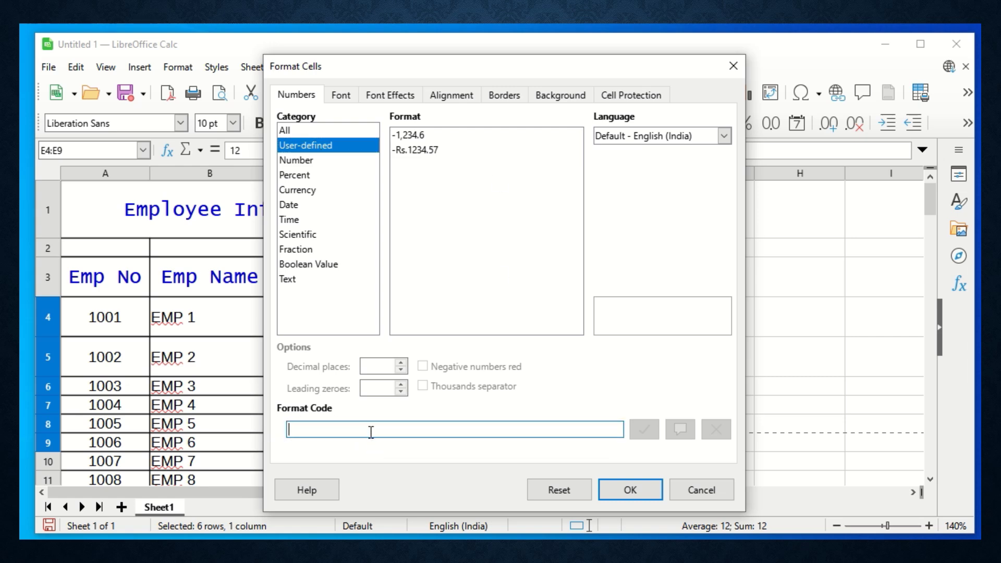
type("#")
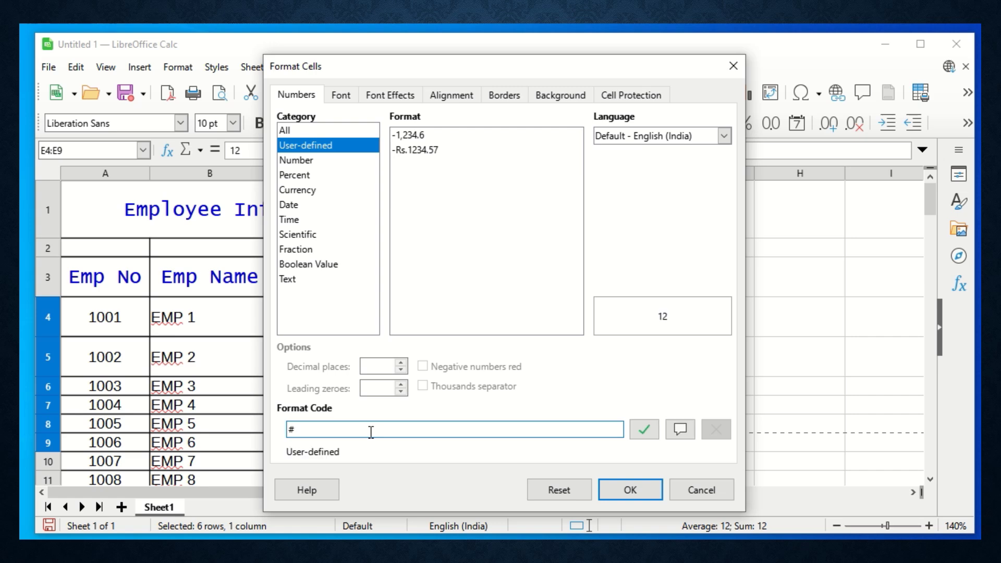
type(",")
key("BackSpace")
type("\"")
type("%\"")
left_click(629, 492)
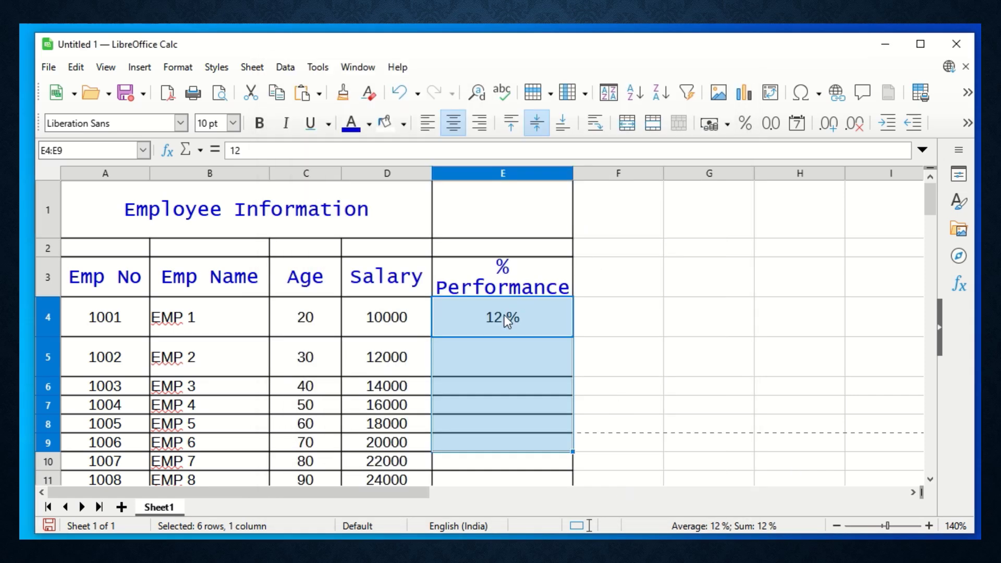
Enter the % Performance values 12, 233, 23, 43 and 23 in cells E5 to E9
left_click(505, 315)
left_click(539, 352)
type("12")
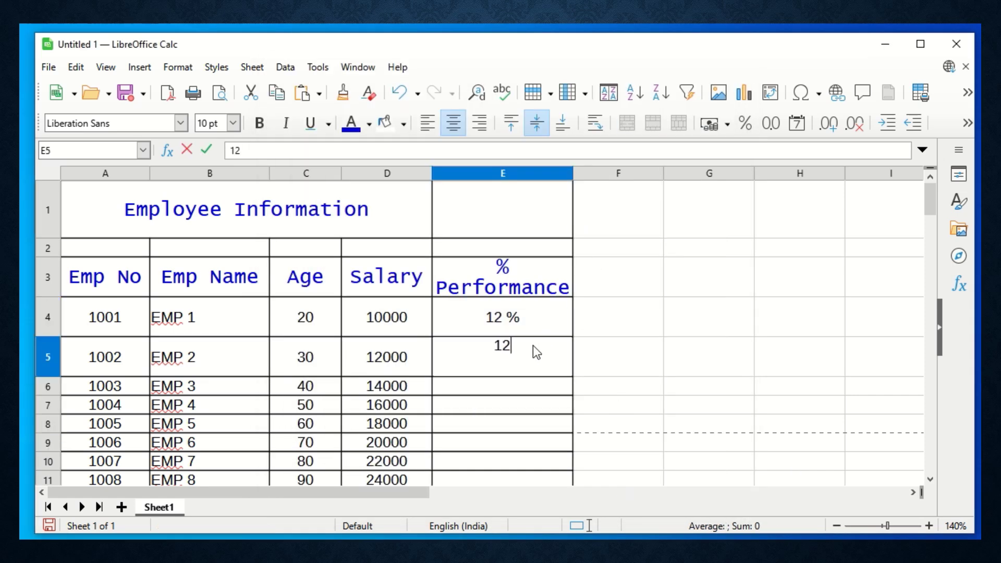
key("Return")
type("233")
key("Return")
type("23")
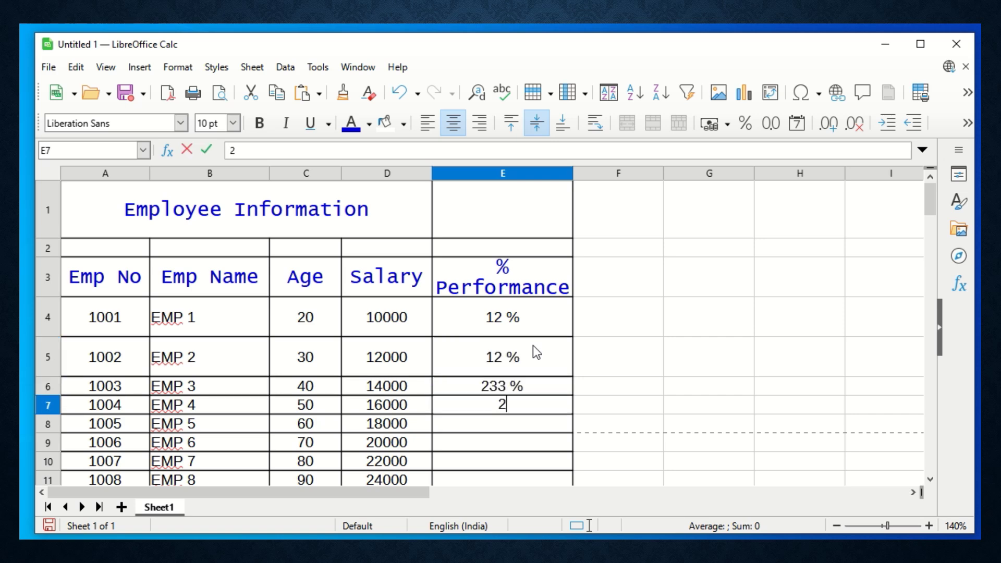
key("Return")
type("43")
key("Return")
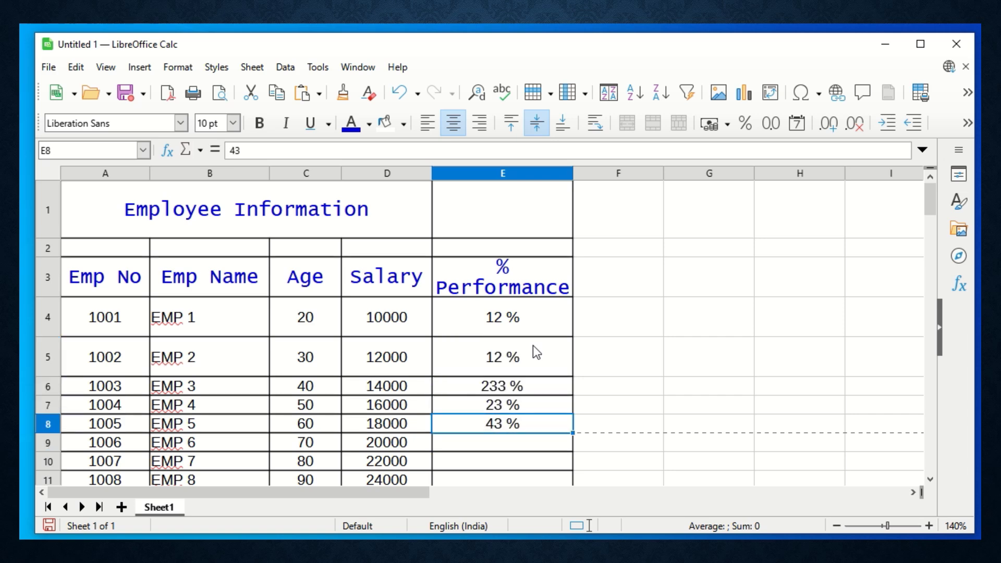
type("23")
key("Return")
key("Up")
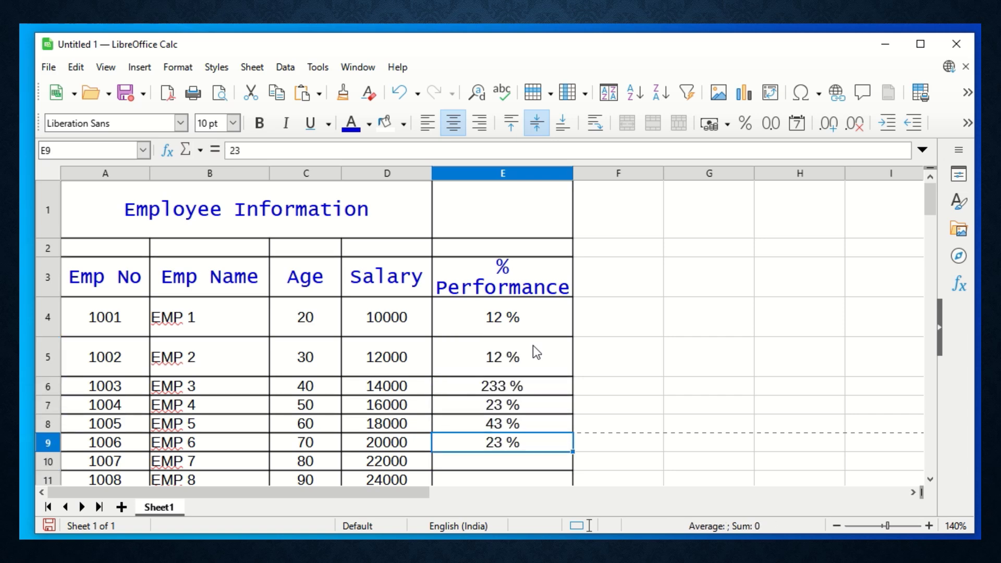
Try the built-in percent format on cells E4:E9 and remove it again
left_click_drag(533, 326, 520, 447)
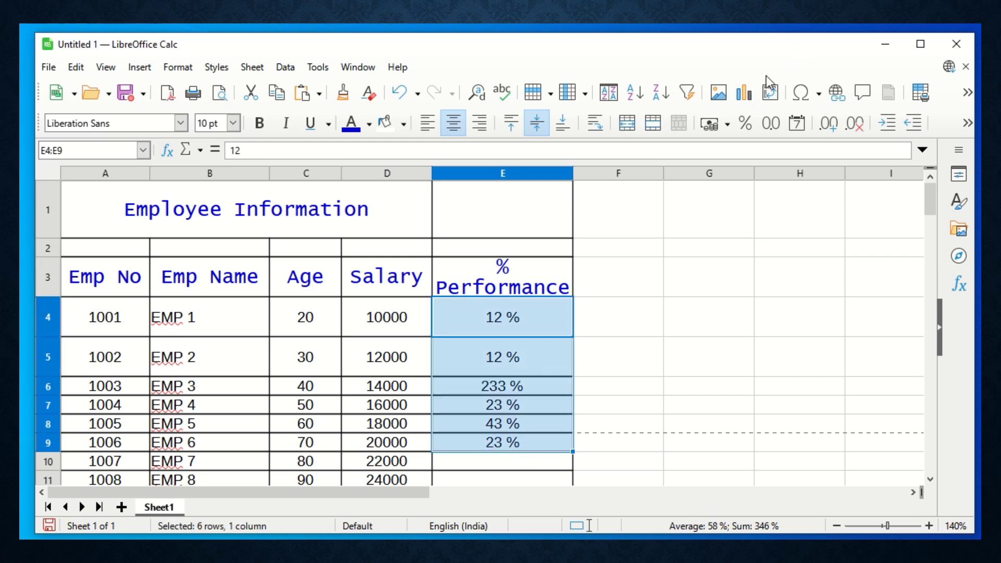
left_click(745, 125)
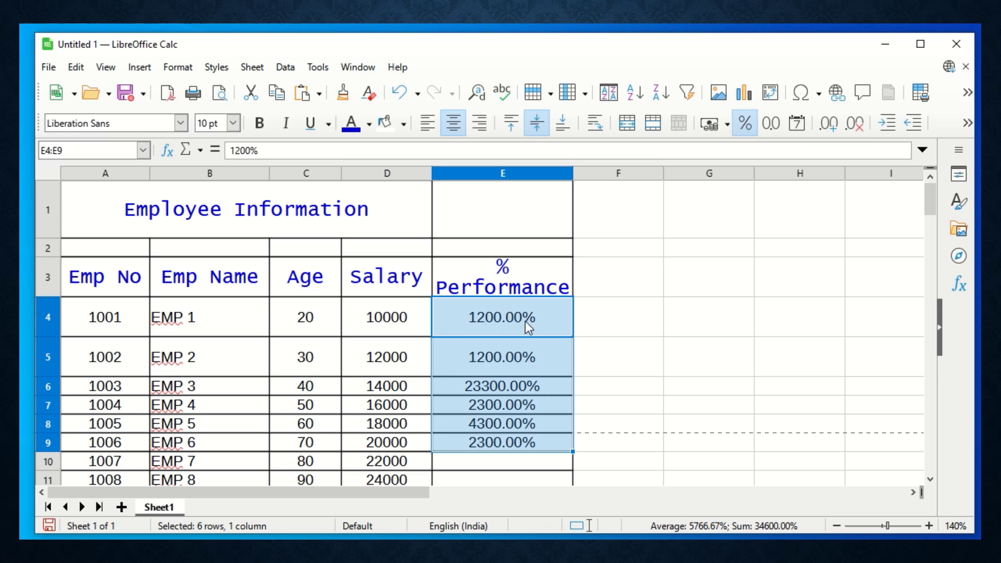
left_click(744, 124)
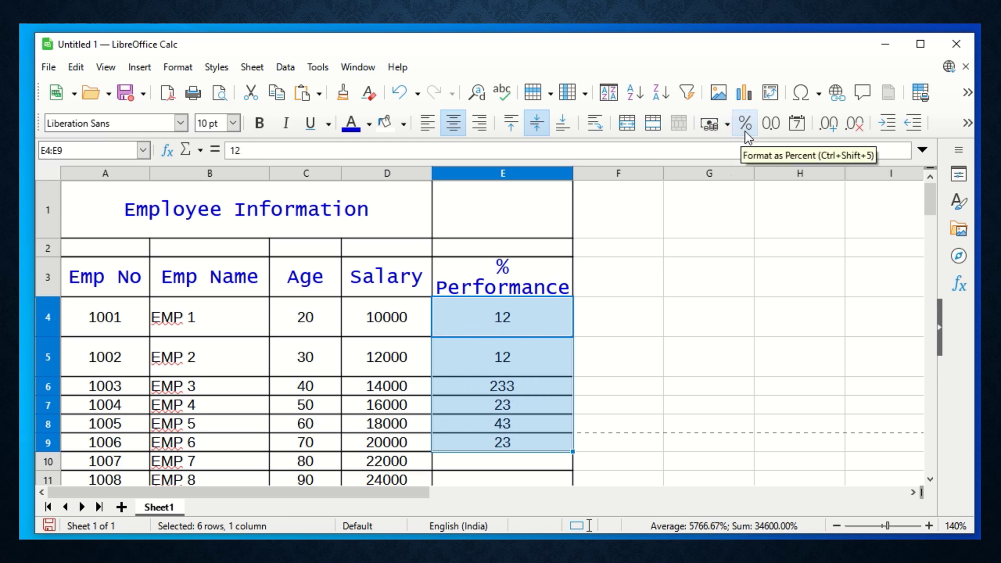
left_click(528, 317)
left_click_drag(527, 314, 524, 449)
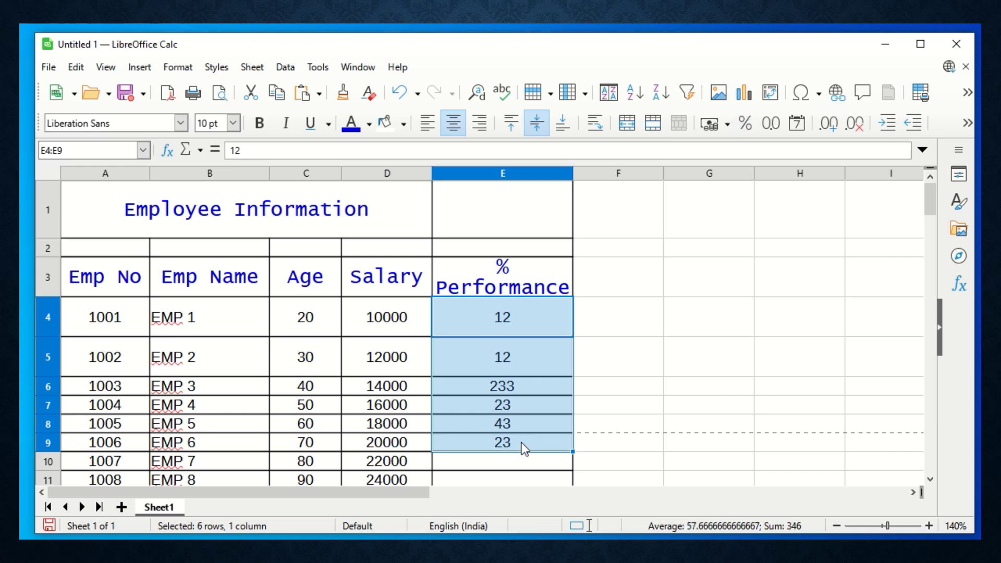
left_click(528, 330)
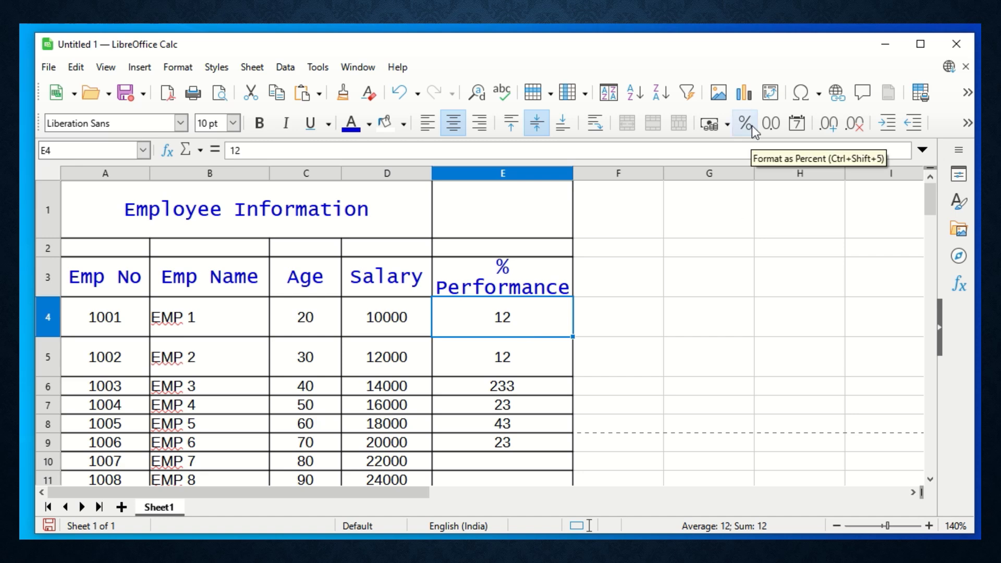
Reapply the user-defined format code # "%" to cells E4:E9 in place of the General format
left_click_drag(502, 317, 504, 452)
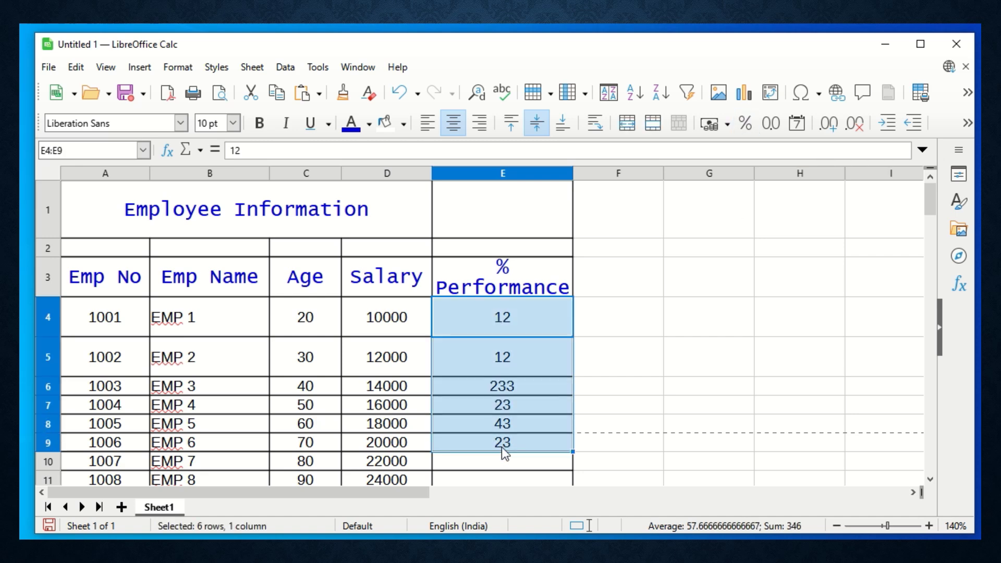
right_click(510, 398)
left_click(542, 383)
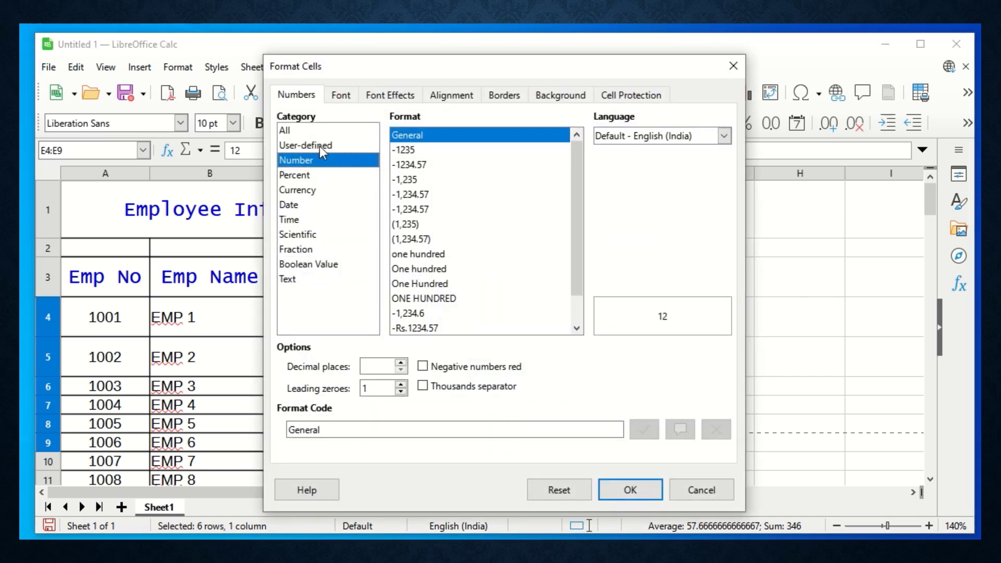
left_click(321, 146)
left_click(339, 431)
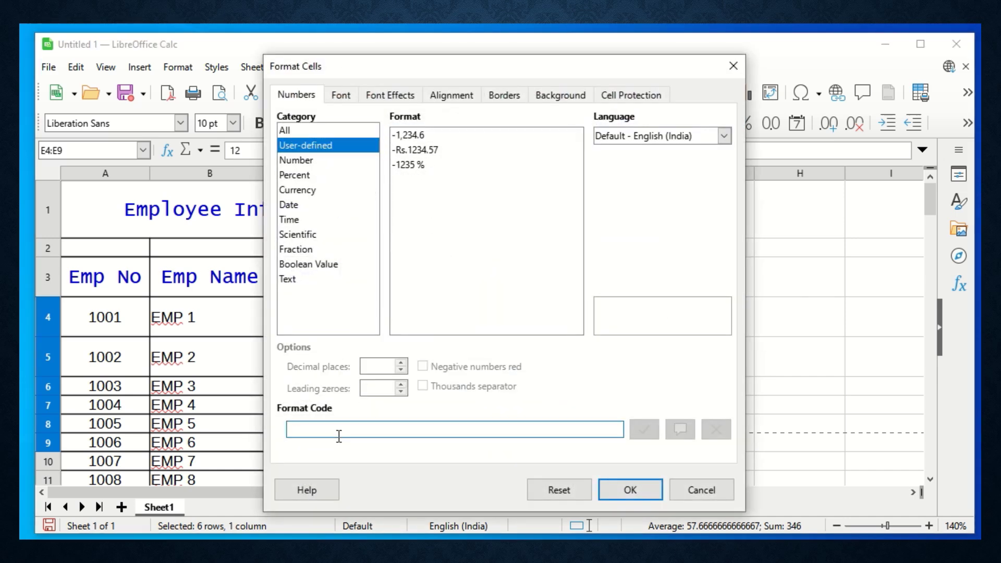
type("\"")
key("BackSpace")
type("# \"%\"")
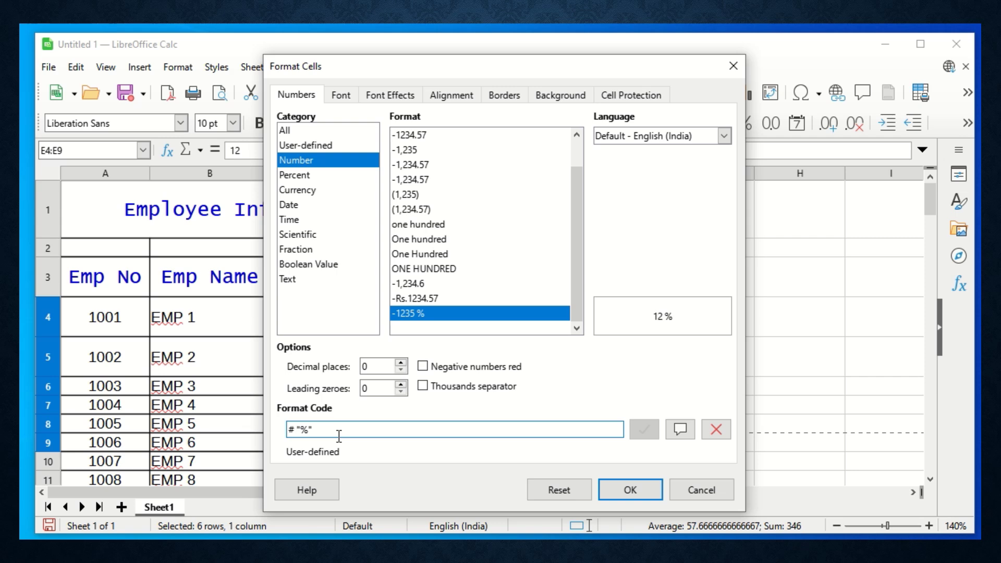
left_click(639, 490)
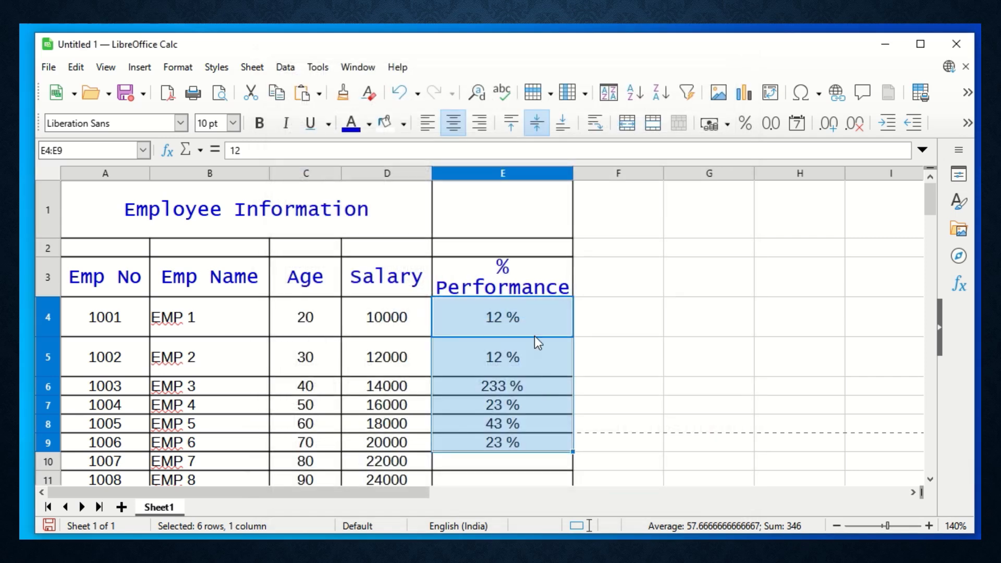
left_click(522, 327)
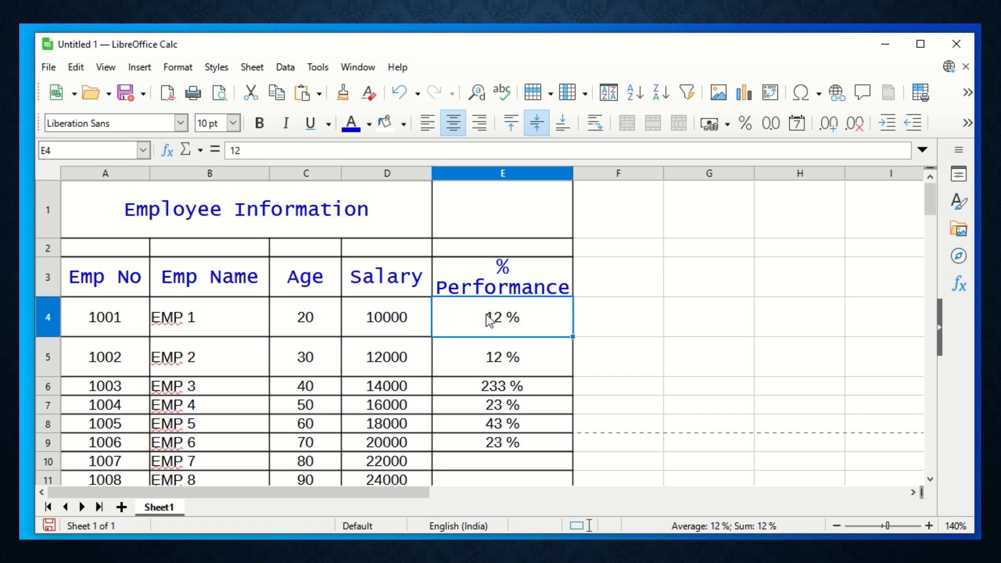
left_click(397, 317)
left_click_drag(386, 320, 397, 451)
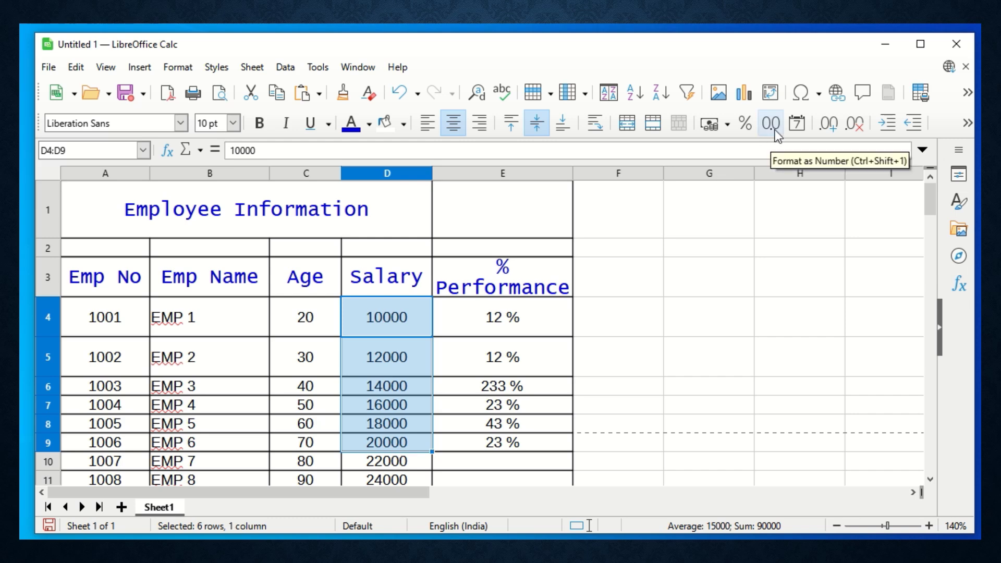
left_click(514, 321)
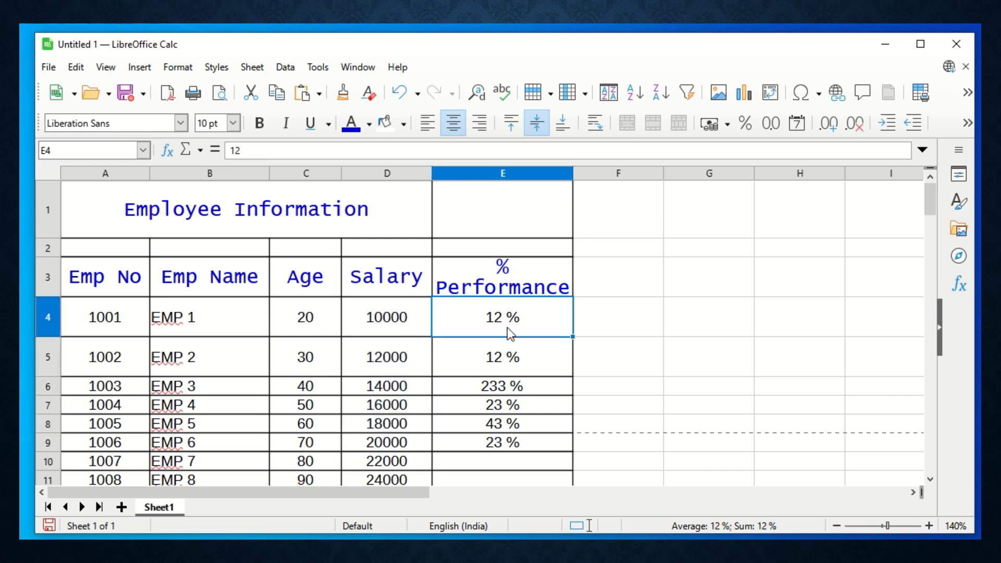
Format the empty cells G1:G6 as percent and enter 23% in cells G3 and G4
left_click_drag(689, 215, 702, 395)
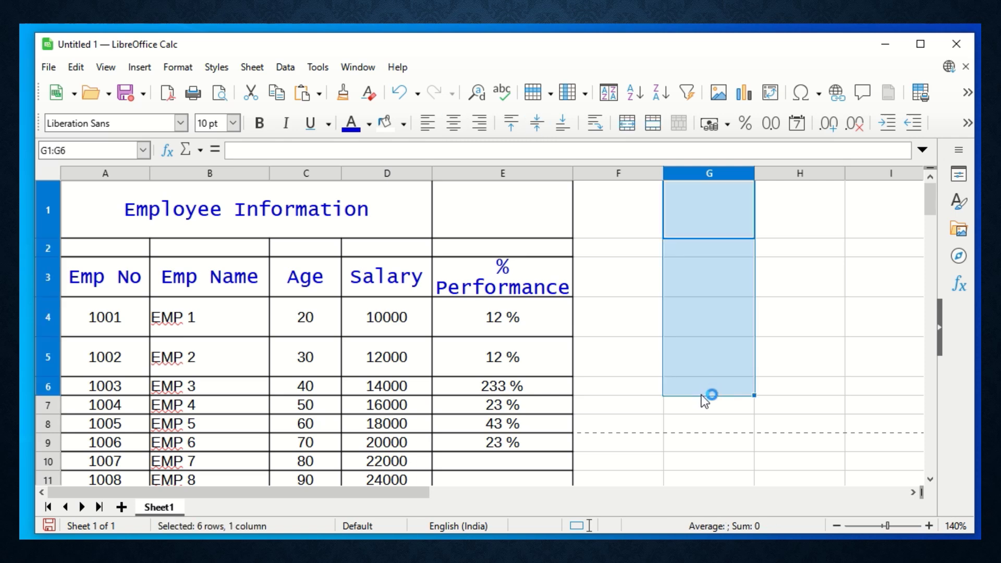
left_click(746, 124)
left_click(733, 268)
type("23")
key("Return")
type("23")
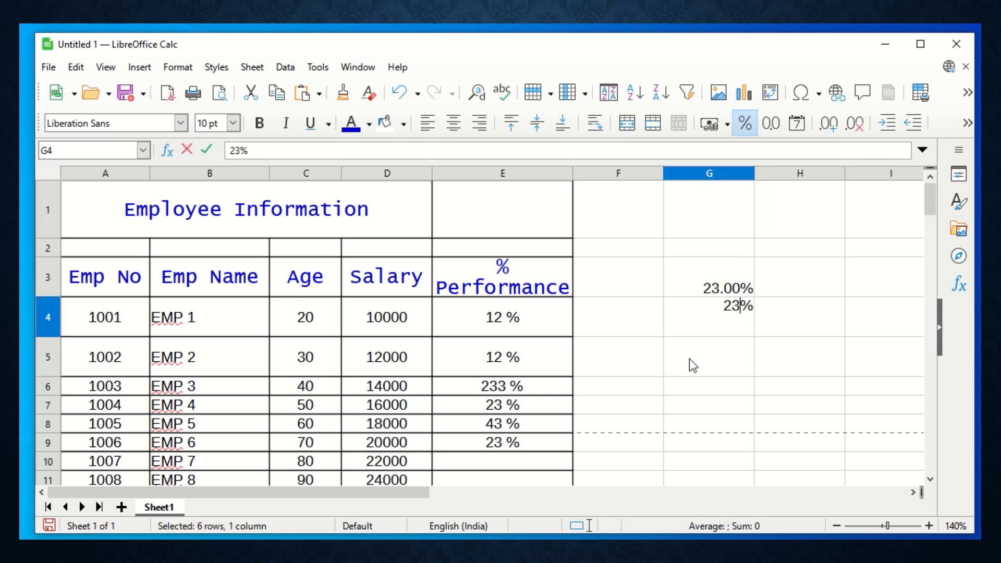
left_click(691, 362)
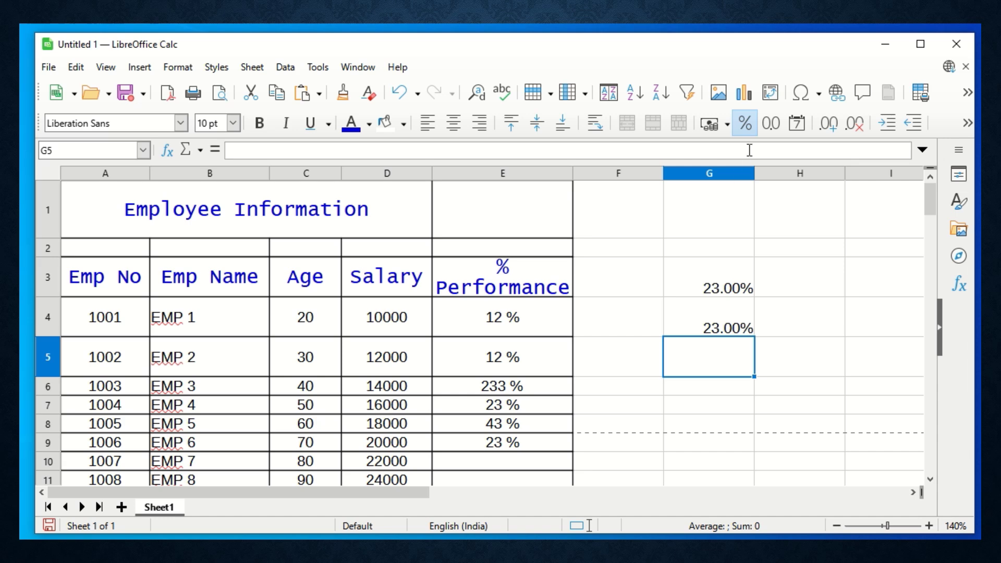
Switch cells G1:G7 from percent to the number format, and turn the number format off again
left_click_drag(714, 229, 715, 415)
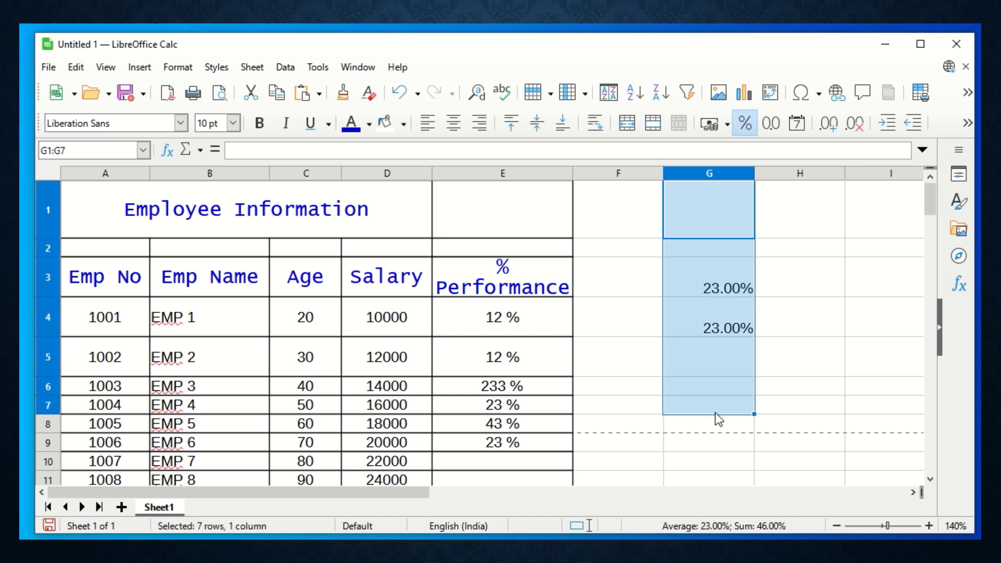
left_click(774, 127)
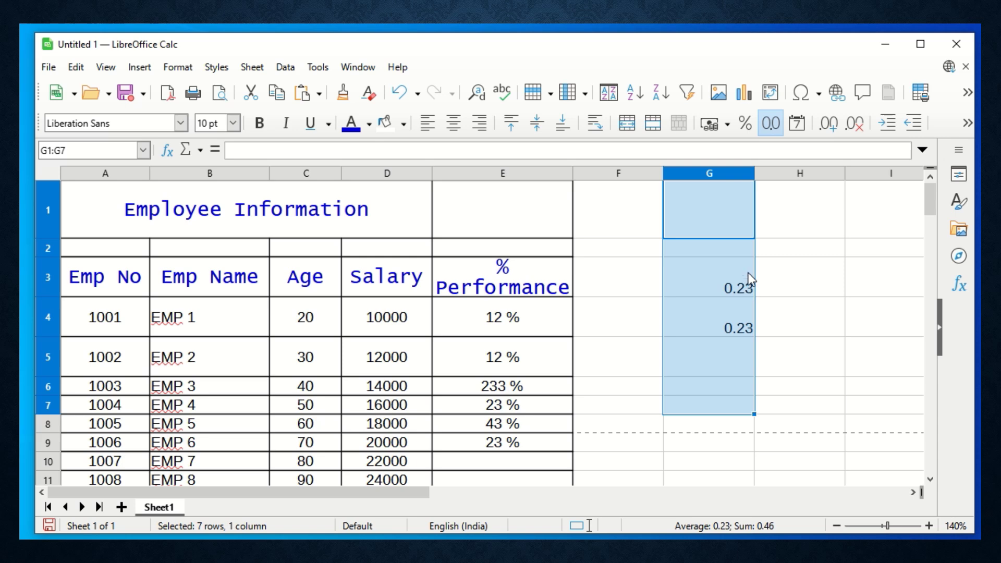
left_click(772, 124)
left_click(793, 215)
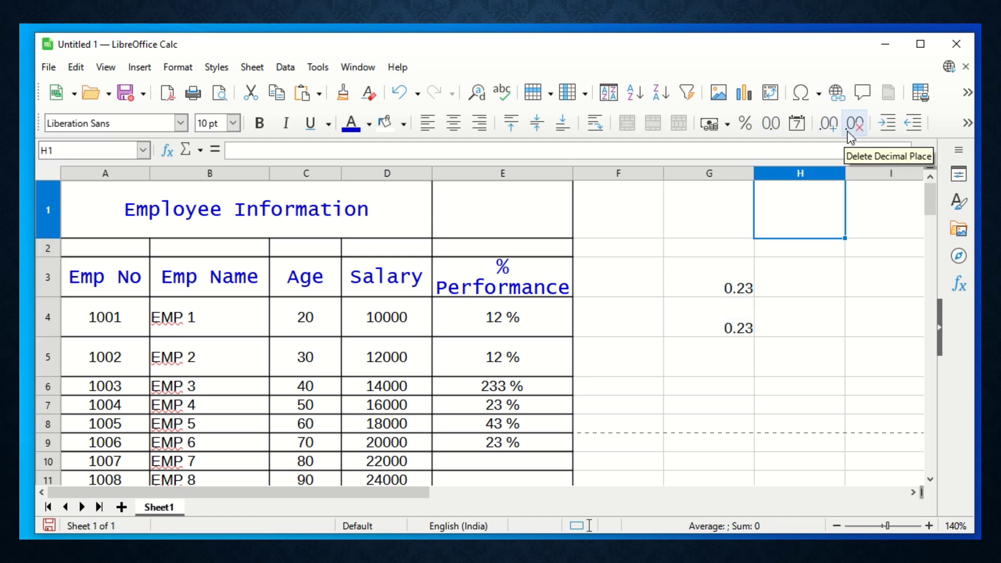
Add two decimal places to the Salary values in D4:D9 and remove both again
left_click_drag(393, 320, 390, 447)
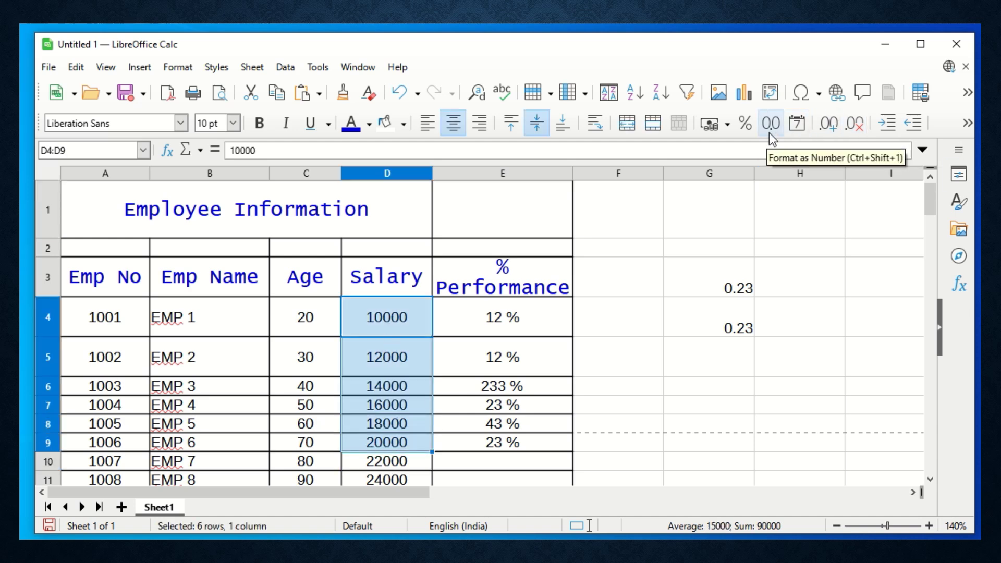
left_click(829, 123)
left_click(829, 124)
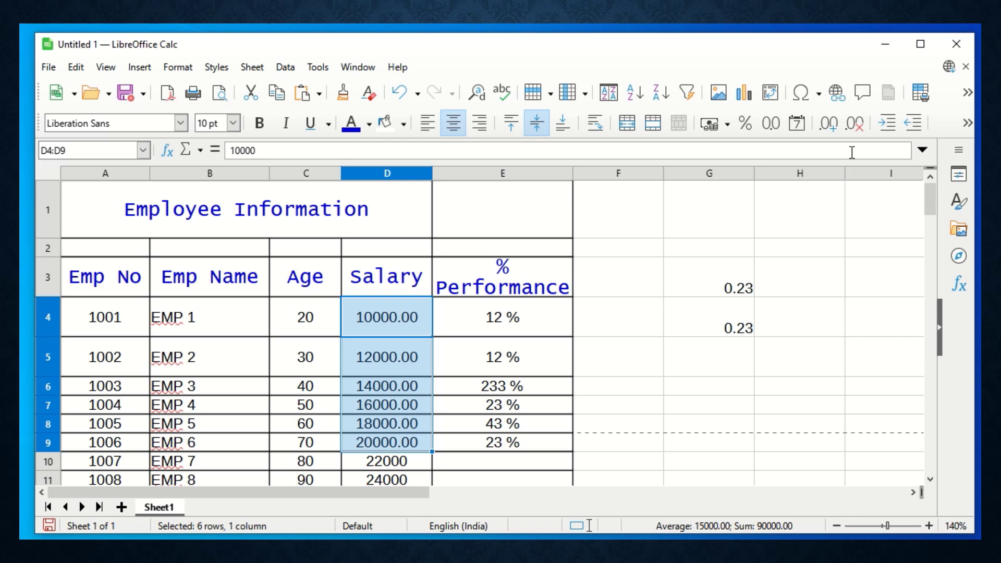
left_click(853, 129)
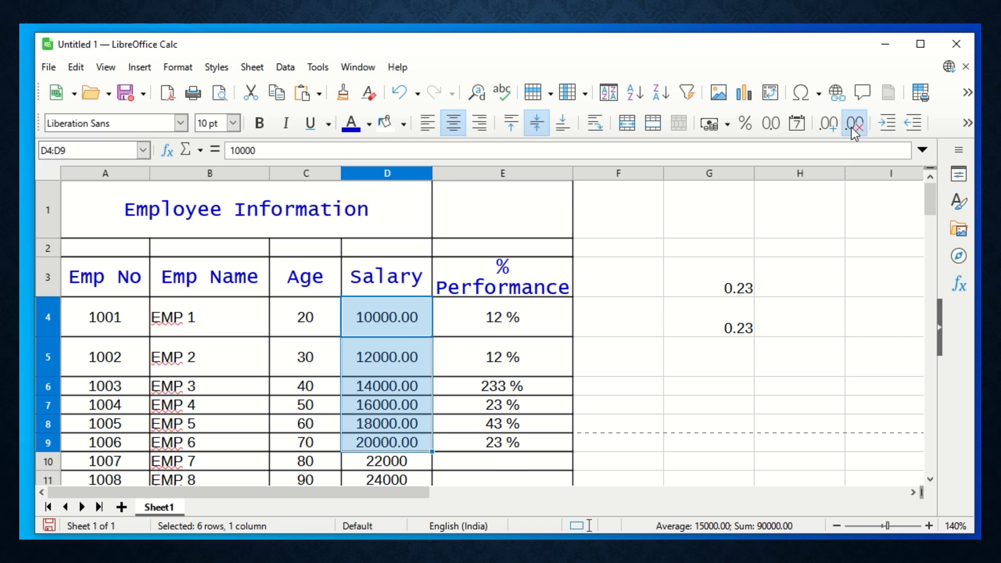
left_click(853, 129)
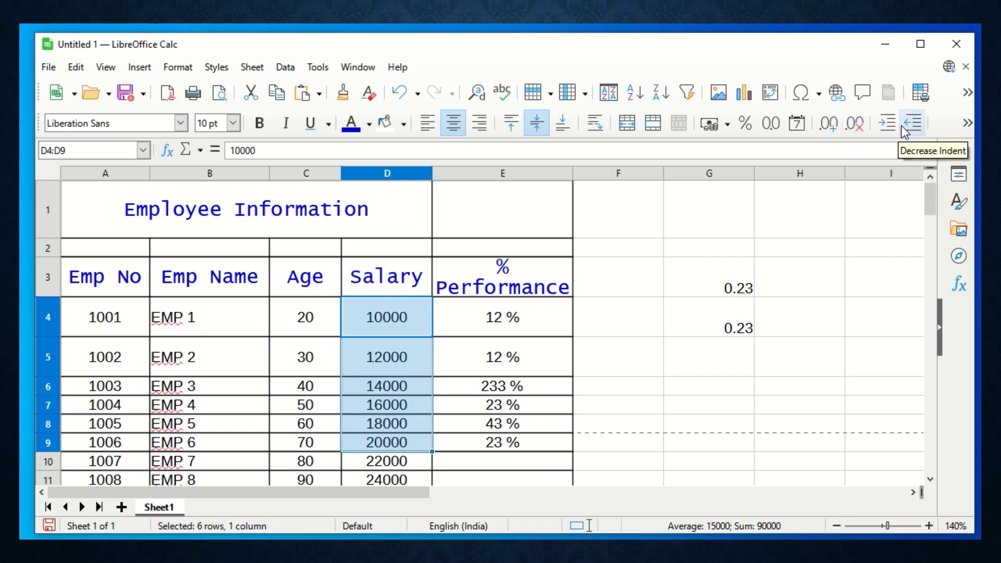
Increase the indent of the merged Employee Information title in A1:D1 several times
left_click(156, 221)
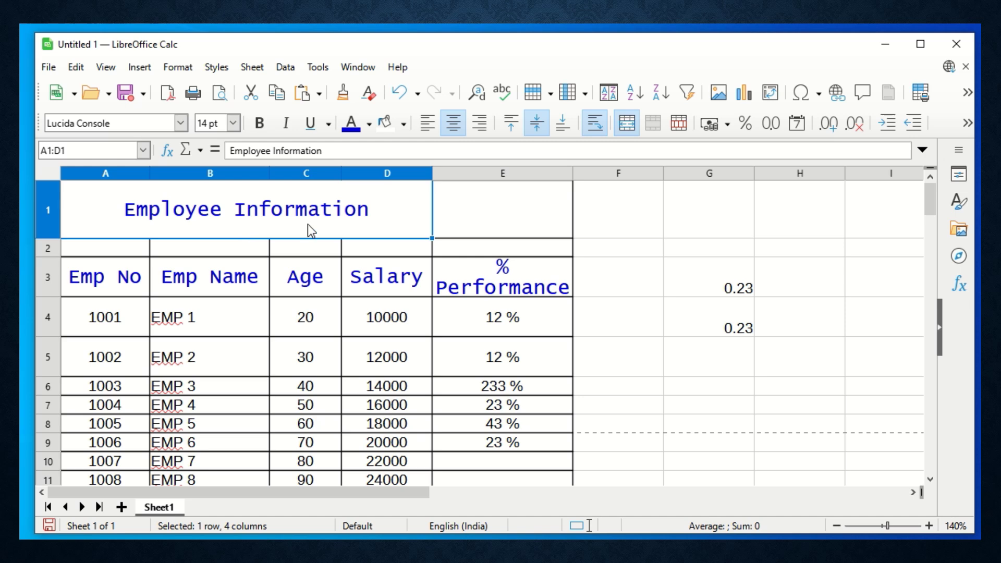
left_click(887, 126)
left_click(887, 127)
left_click(887, 126)
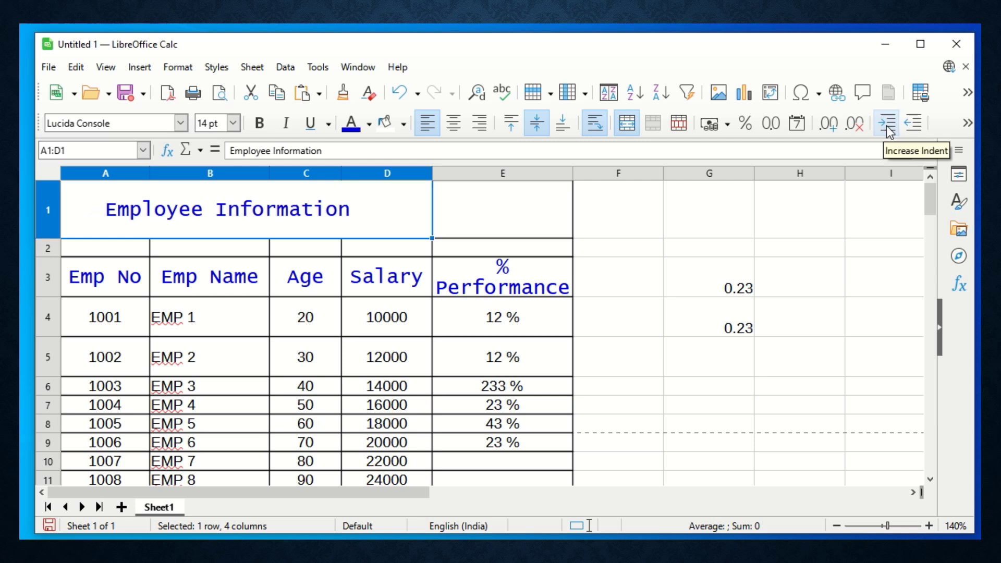
left_click(887, 126)
left_click(886, 126)
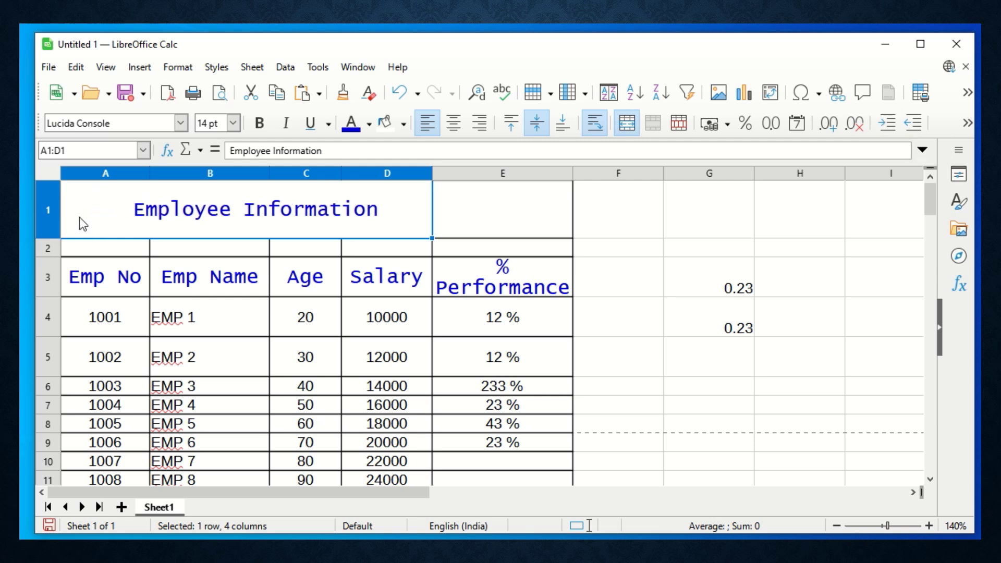
Decrease the title's indent until the text sits at the left edge of the merged cell
left_click(913, 125)
left_click(912, 123)
left_click(912, 123)
left_click(912, 123)
left_click(912, 123)
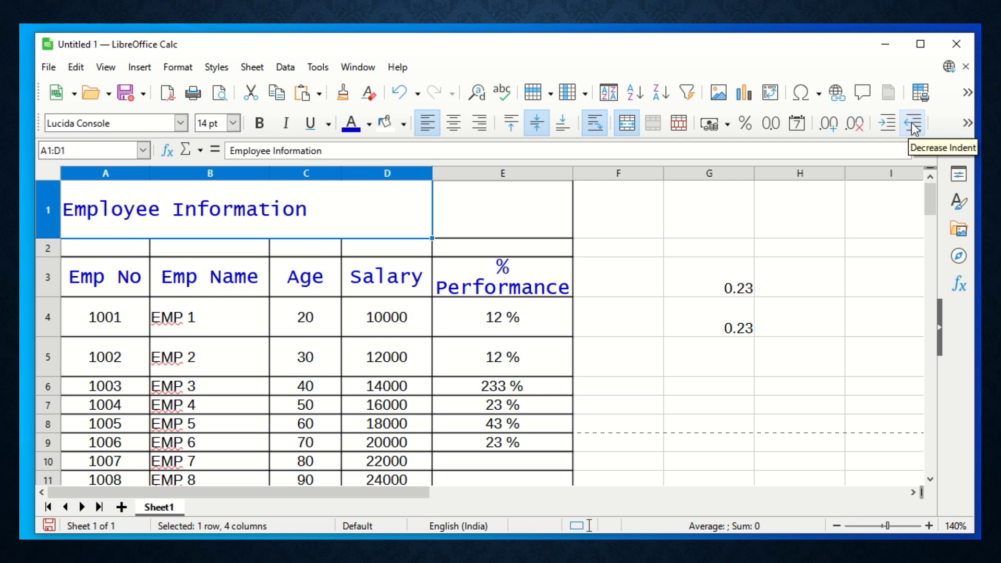
Indent the Employee Information title again, and reduce the indent until only a small offset from the cell's left edge is left
left_click(896, 123)
left_click(895, 123)
left_click(896, 123)
left_click(896, 124)
left_click(896, 123)
left_click(911, 125)
left_click(911, 125)
left_click(911, 126)
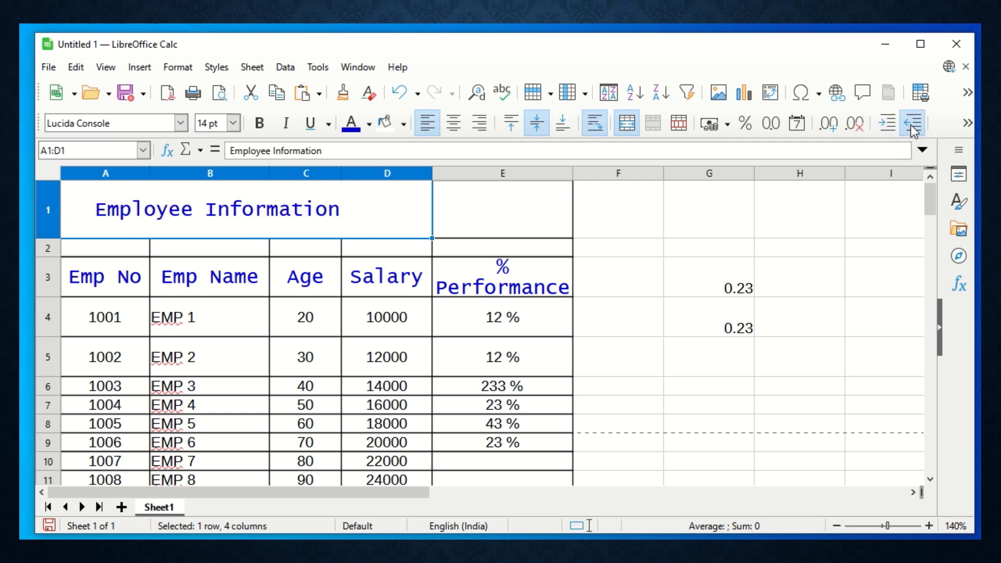
left_click(913, 125)
left_click(913, 125)
Increase the indent of the salary in cell D4 and decrease it back to the cell's left edge
left_click(295, 306)
left_click(346, 318)
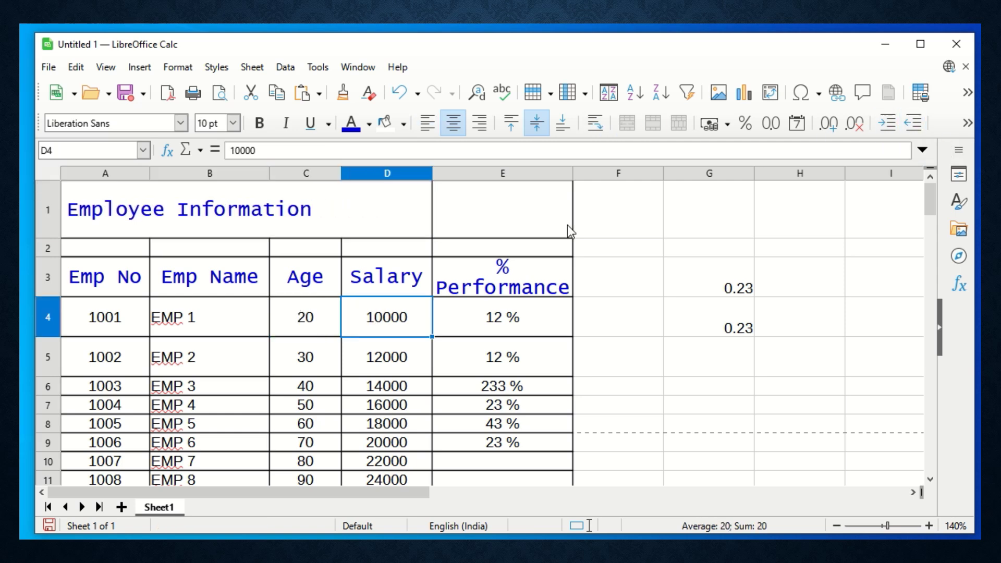
left_click(897, 126)
left_click(896, 127)
left_click(897, 126)
left_click(918, 126)
left_click(918, 123)
left_click(918, 123)
left_click(912, 124)
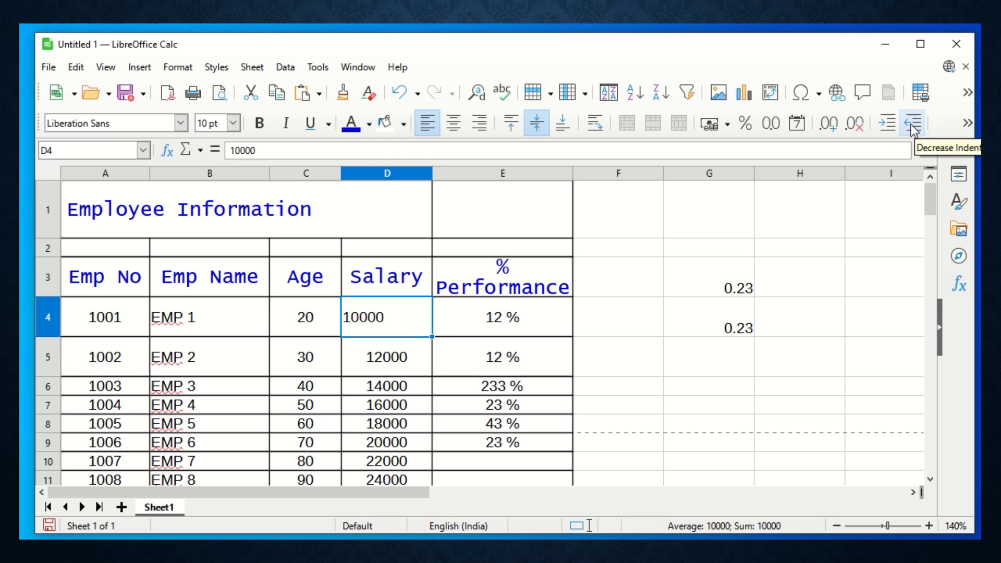
Shift the salaries in D4:D11 to the cells' left edge, and increase their indent until they sit near the right edge
left_click(881, 123)
left_click_drag(364, 317, 388, 402)
left_click(913, 125)
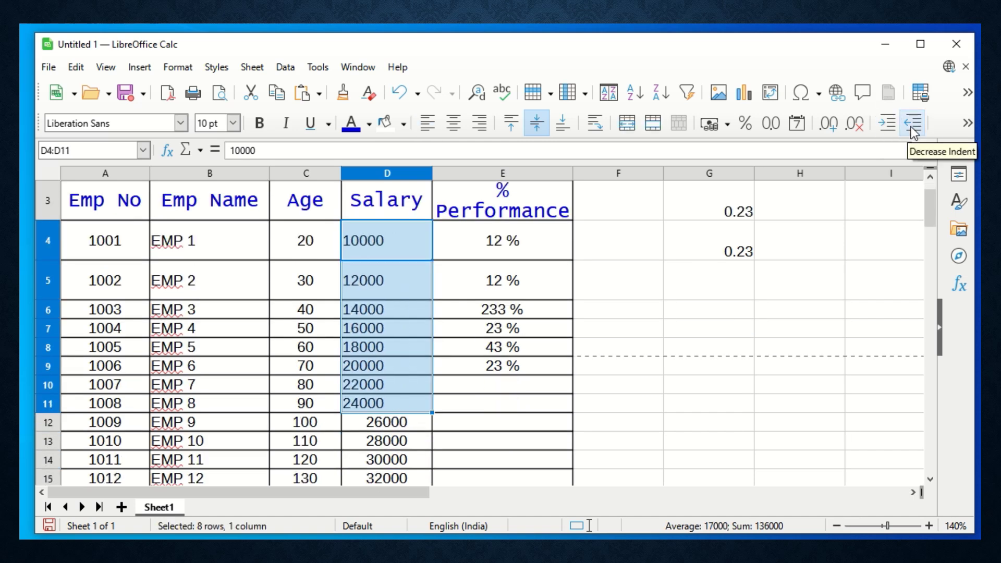
left_click(887, 124)
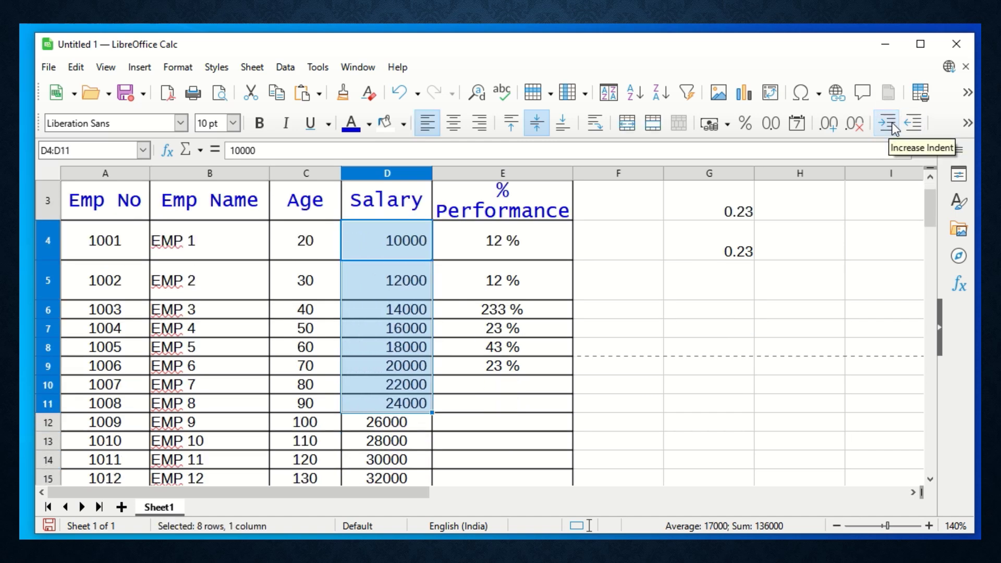
Adjust the indent of cell D4 alone, reducing it until the salary sits slightly in from the cell's left edge
left_click(398, 253)
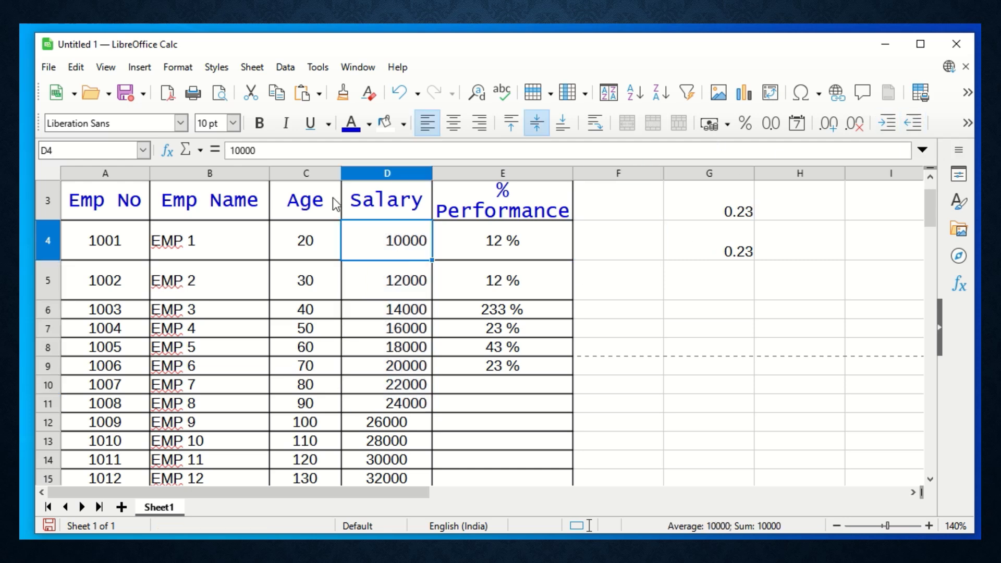
left_click(893, 125)
left_click(894, 125)
left_click(913, 127)
left_click(912, 126)
left_click(912, 127)
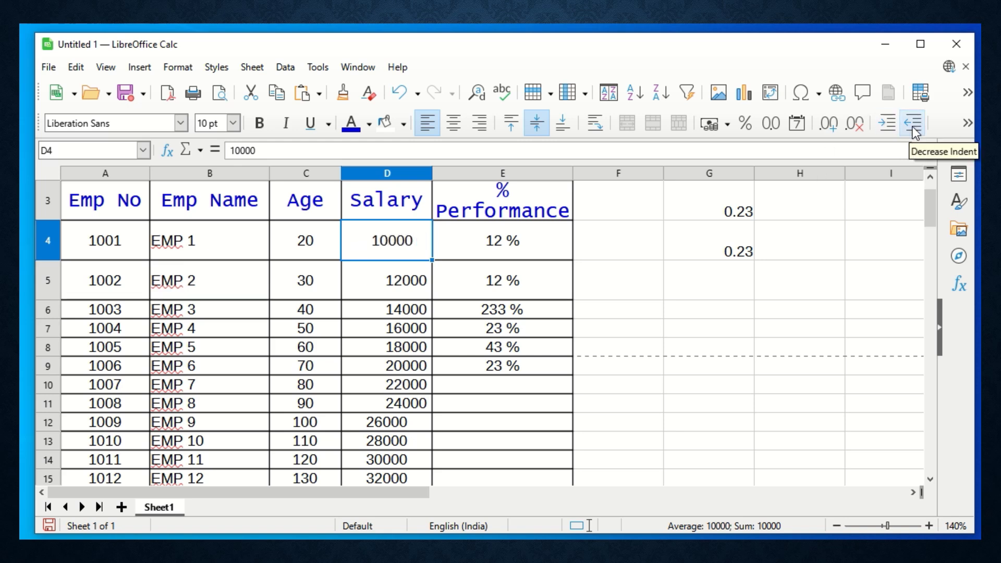
left_click(912, 126)
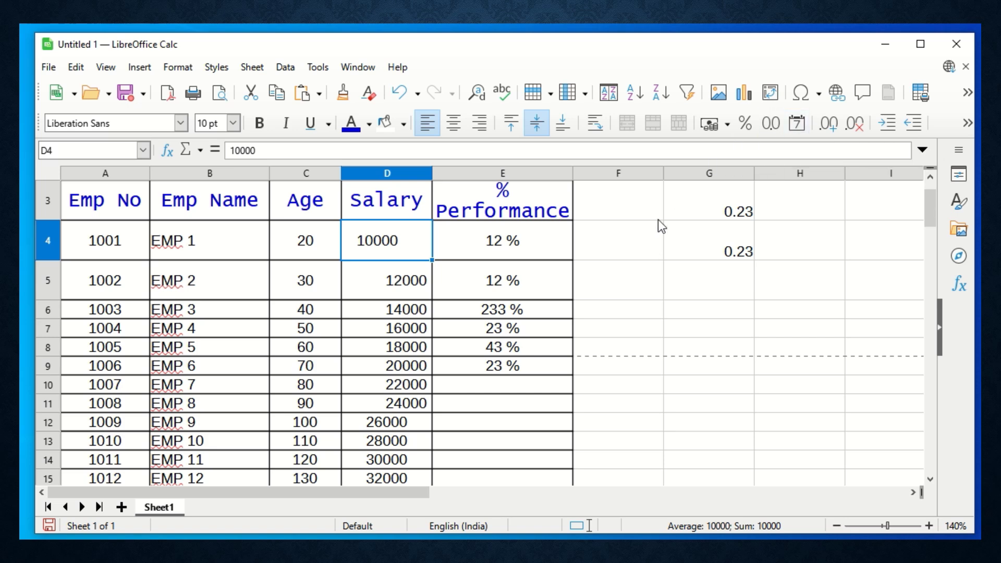
Apply the date format to the empty cells F3:F12
left_click_drag(642, 205, 621, 419)
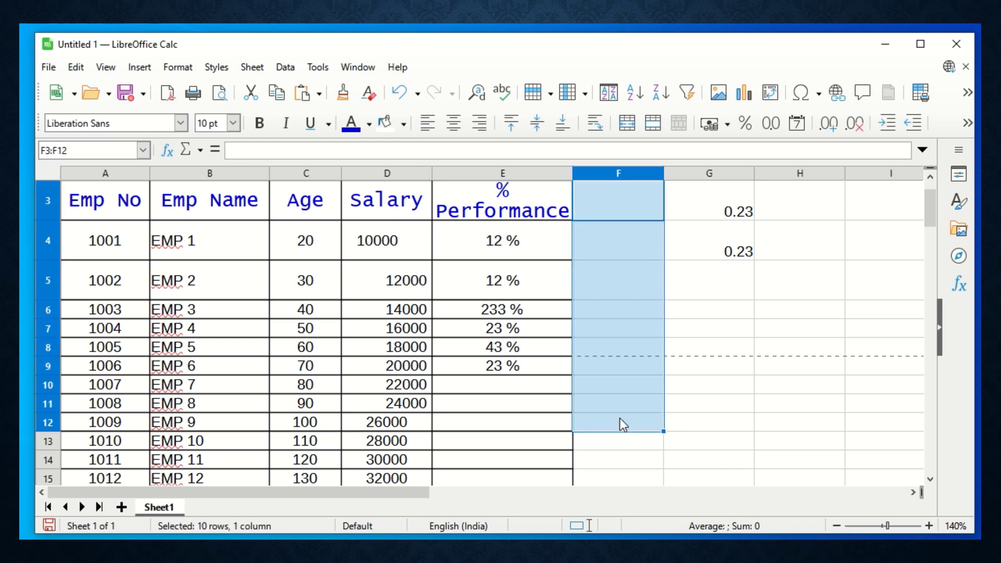
left_click(796, 124)
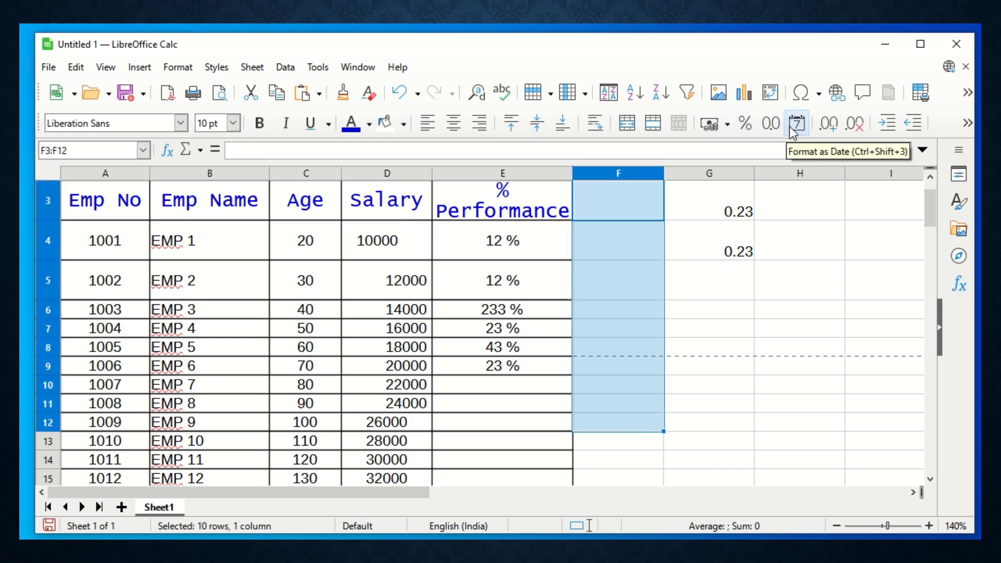
left_click(699, 351)
left_click(626, 203)
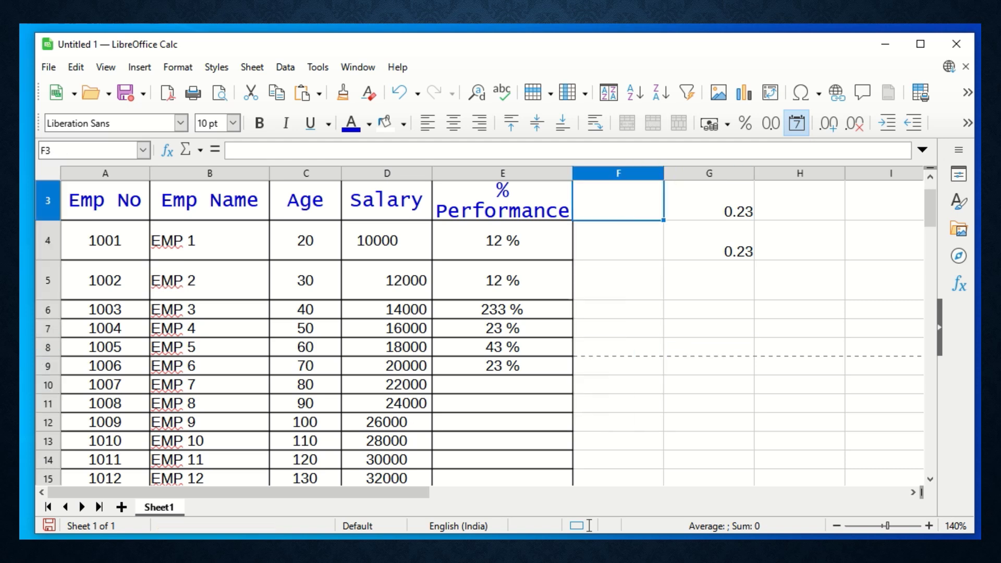
Enter 12 in cell F4 and 23 in cell F3
left_click(619, 240)
type("12")
key("Return")
left_click(618, 241)
left_click(618, 201)
type("23")
key("Return")
Enter the date 1-Dec-2024 in cells F5 and F6
key("Down")
type("1-dec")
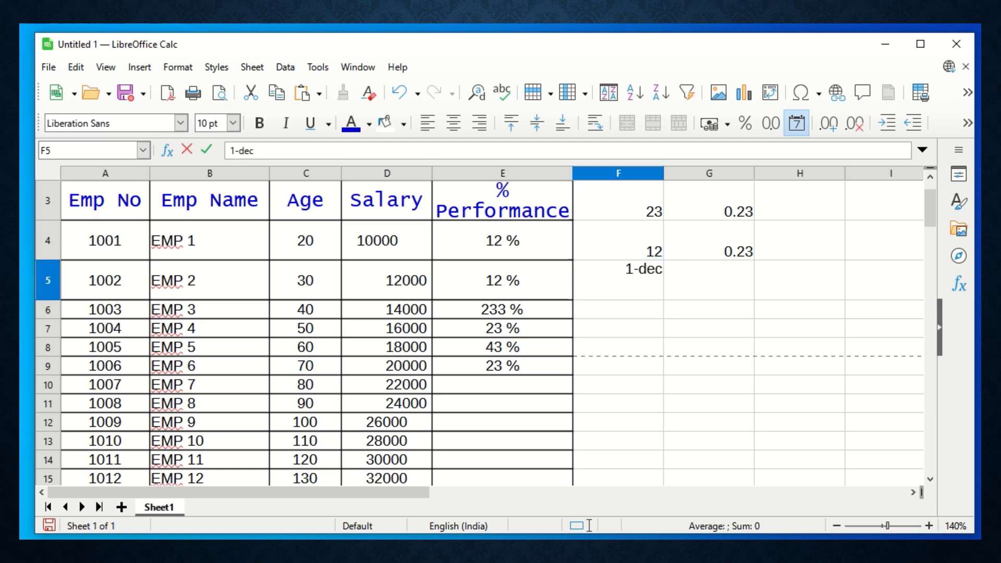
type("-2024")
key("Return")
key("Up")
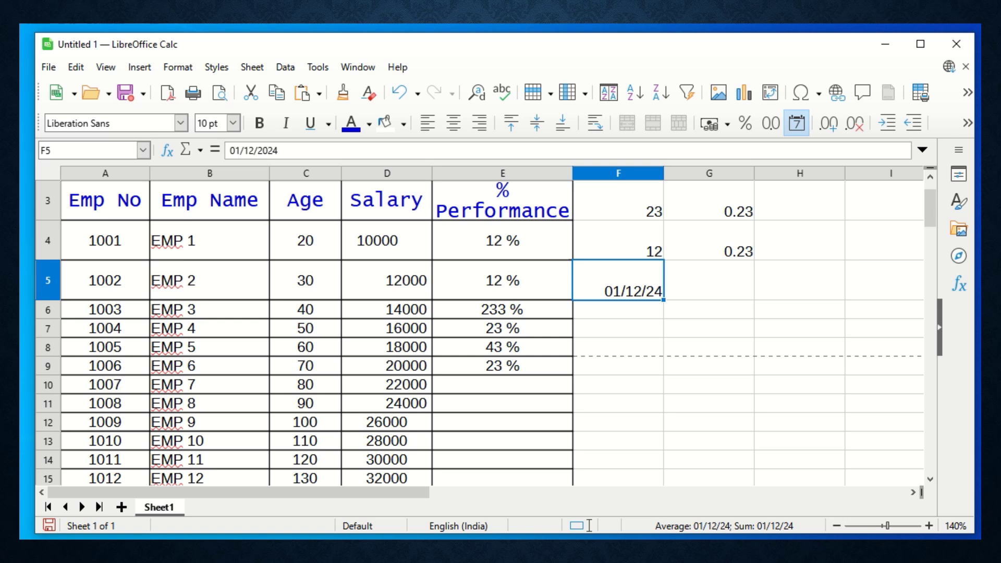
key("Down")
type("1-Dec-2024")
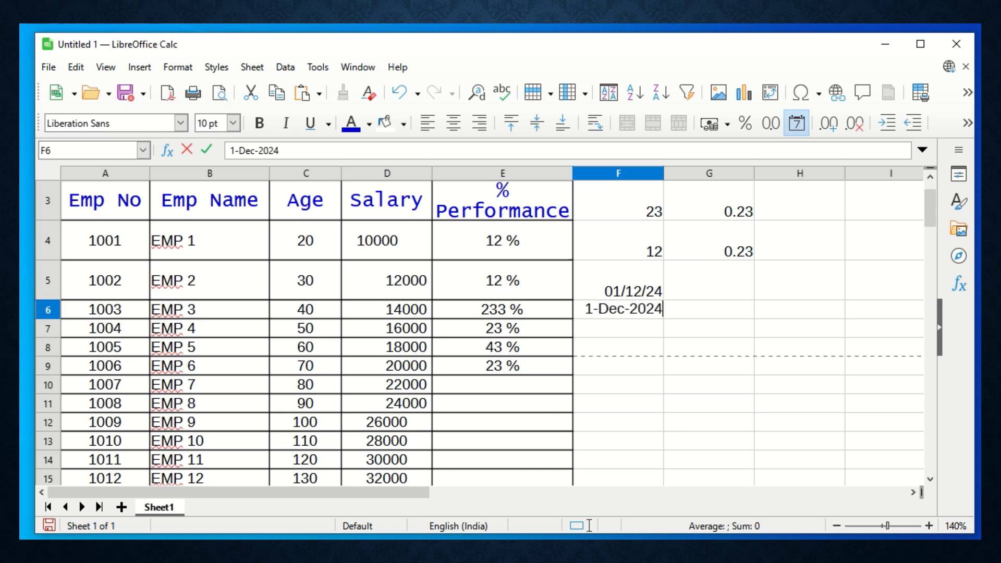
key("Return")
key("Up")
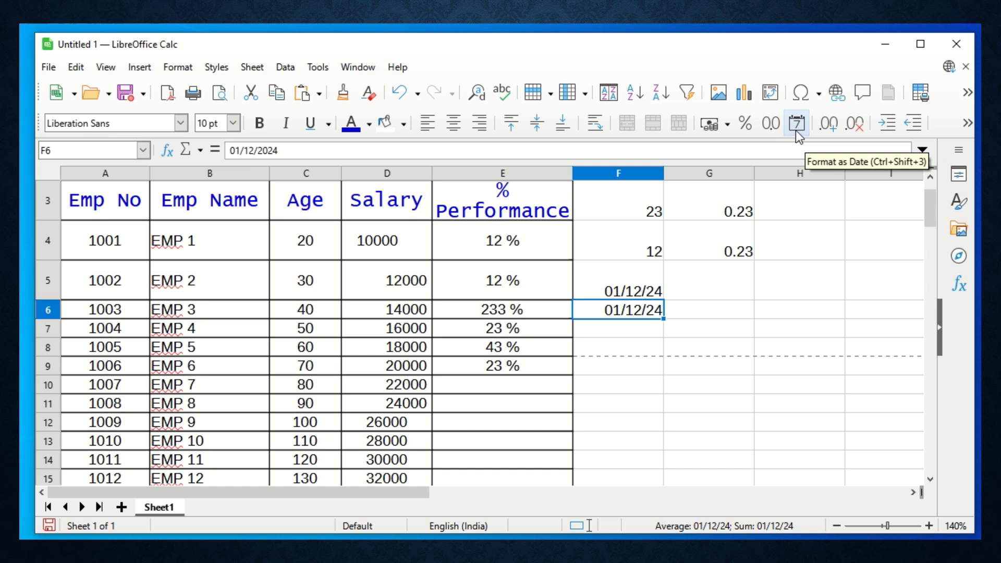
Turn the date format off for cells F5:F6 and apply it again
left_click_drag(637, 291, 637, 320)
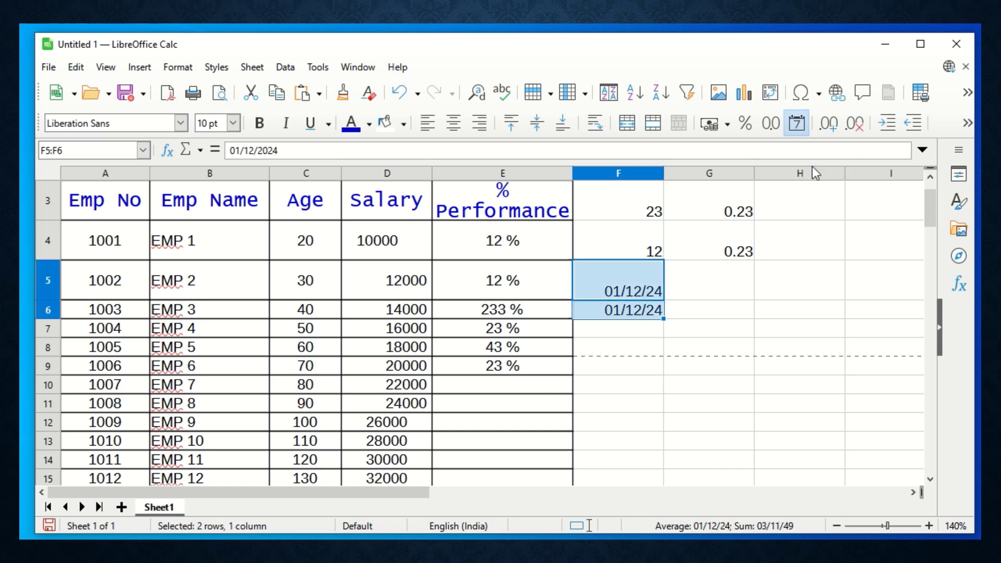
left_click(800, 129)
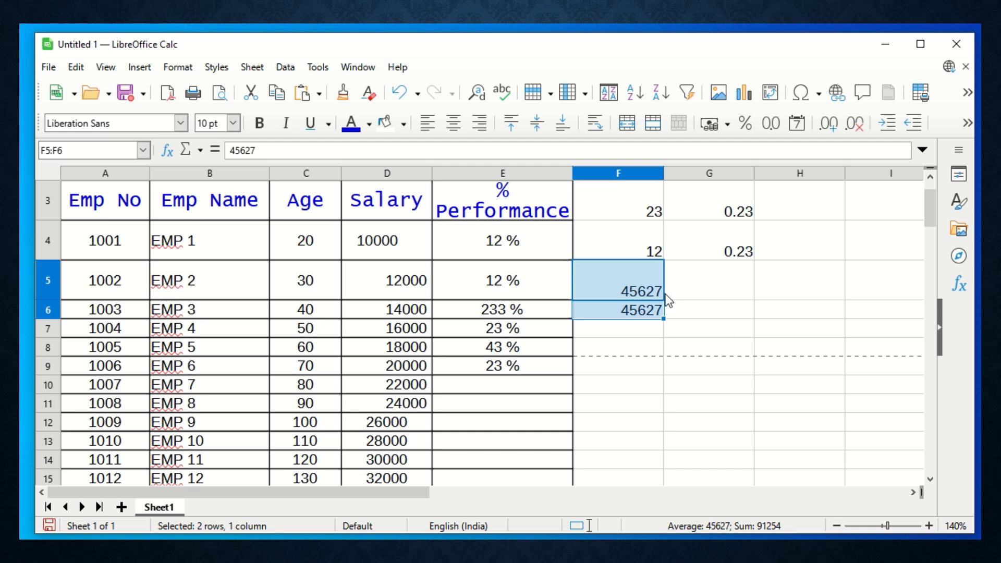
left_click(636, 278)
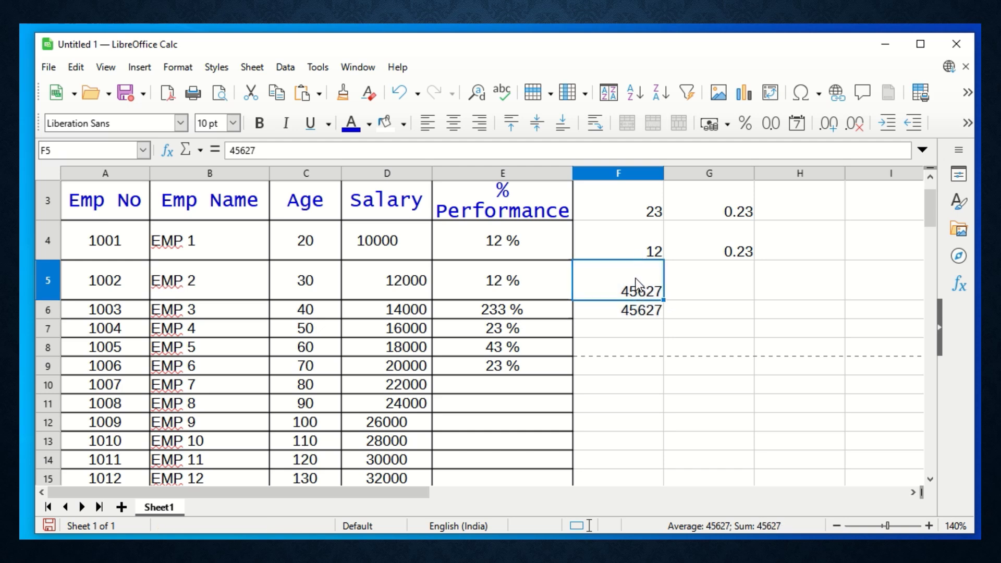
left_click_drag(639, 284, 633, 312)
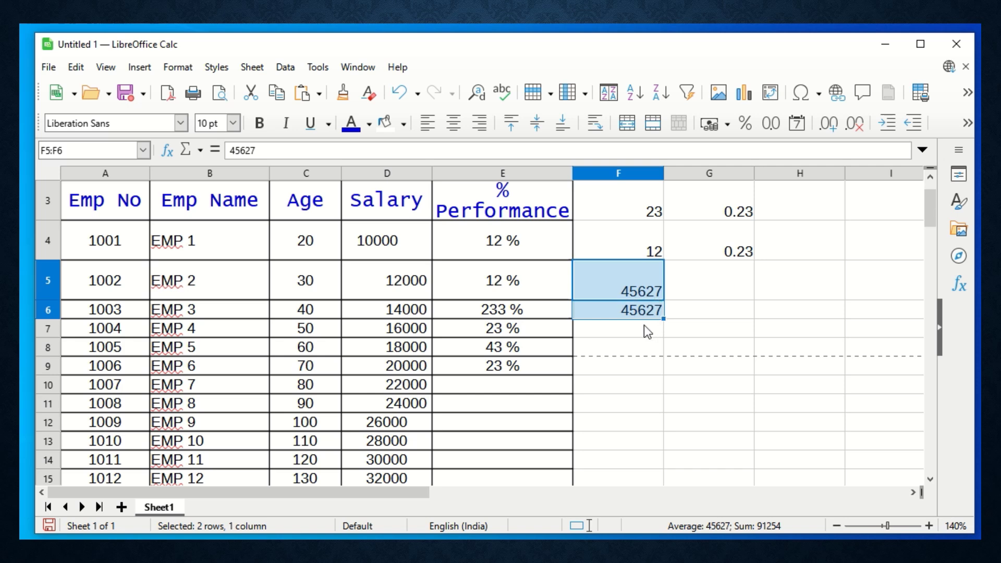
left_click(796, 125)
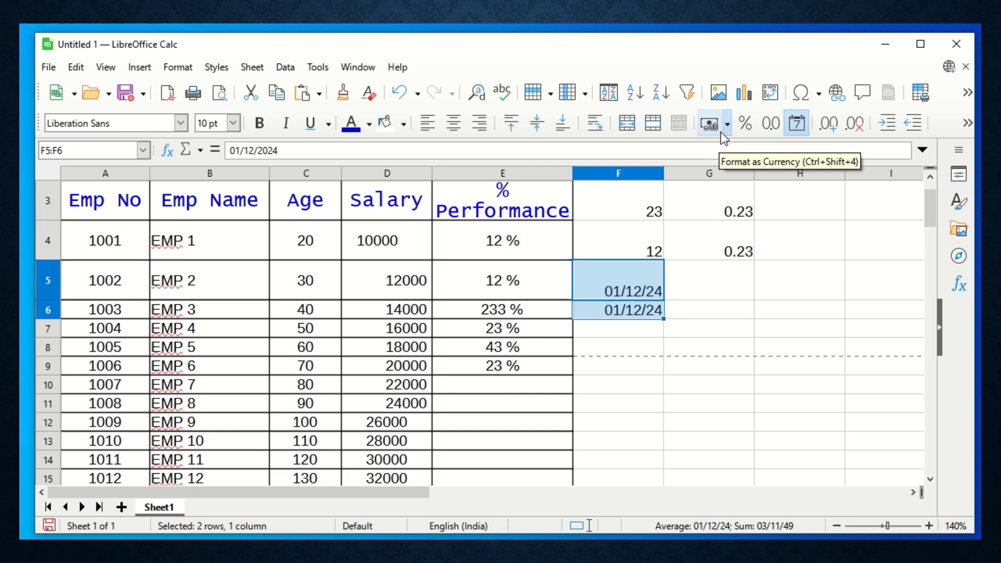
Format the salaries in D4:D15 with the INR ₹ English (India) currency and widen column D
left_click_drag(405, 255, 393, 440)
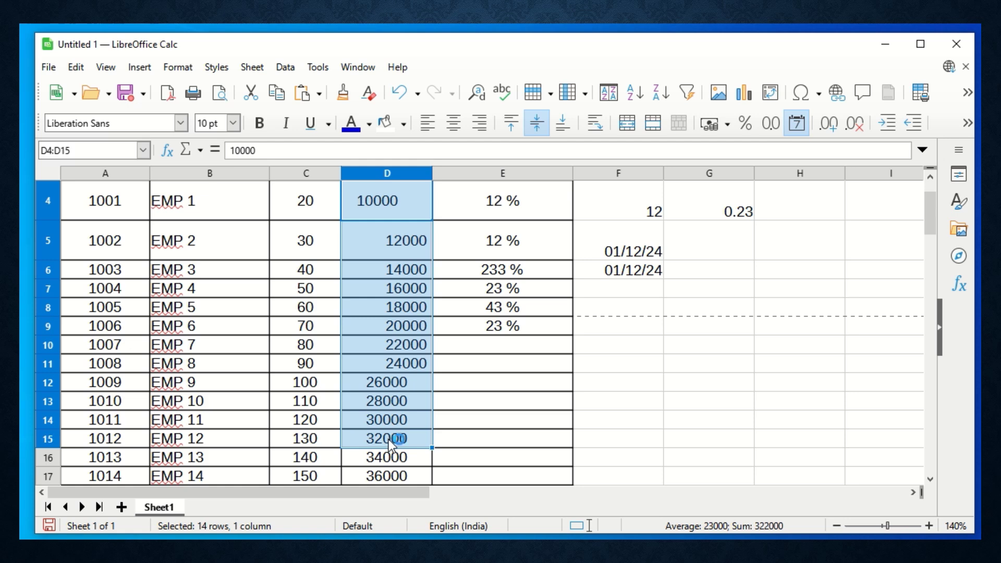
scroll(389, 409, "up", 1)
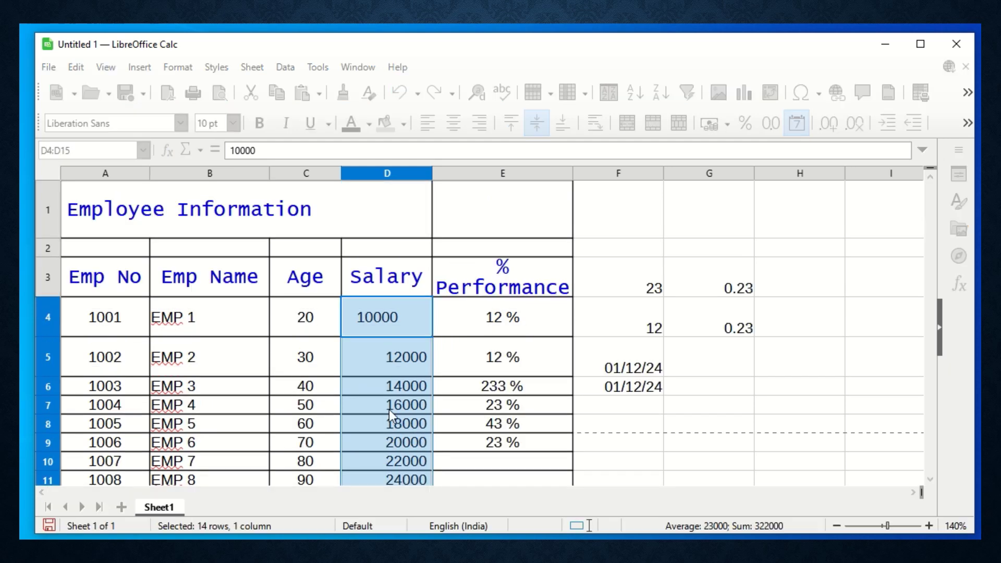
left_click(728, 124)
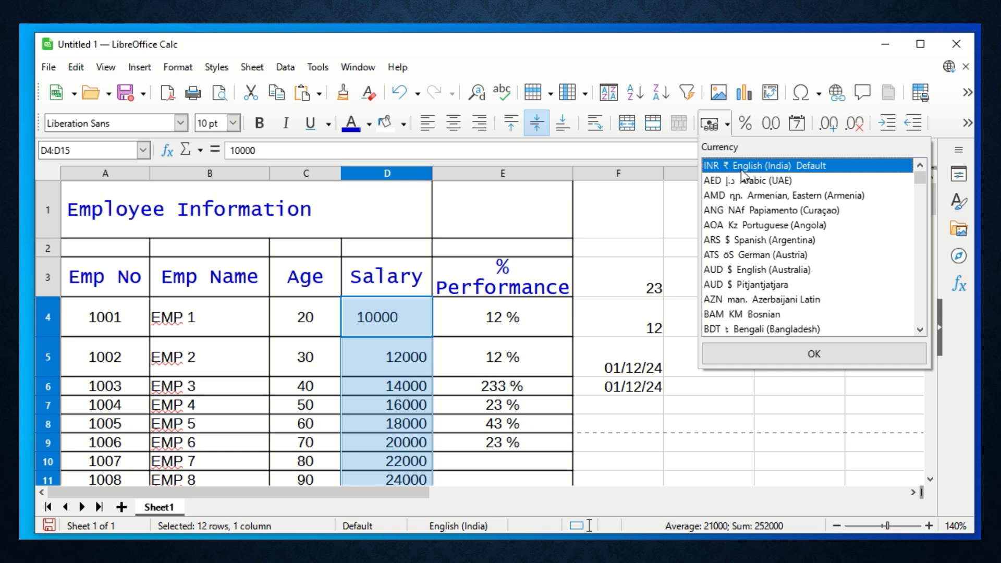
scroll(805, 266, "down", 6)
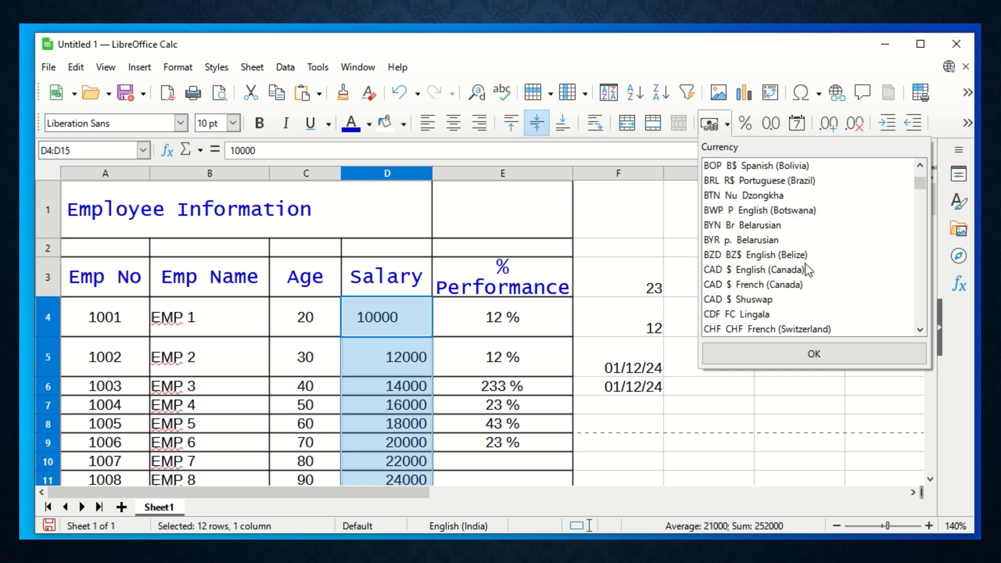
scroll(837, 227, "down", 8)
scroll(836, 226, "up", 15)
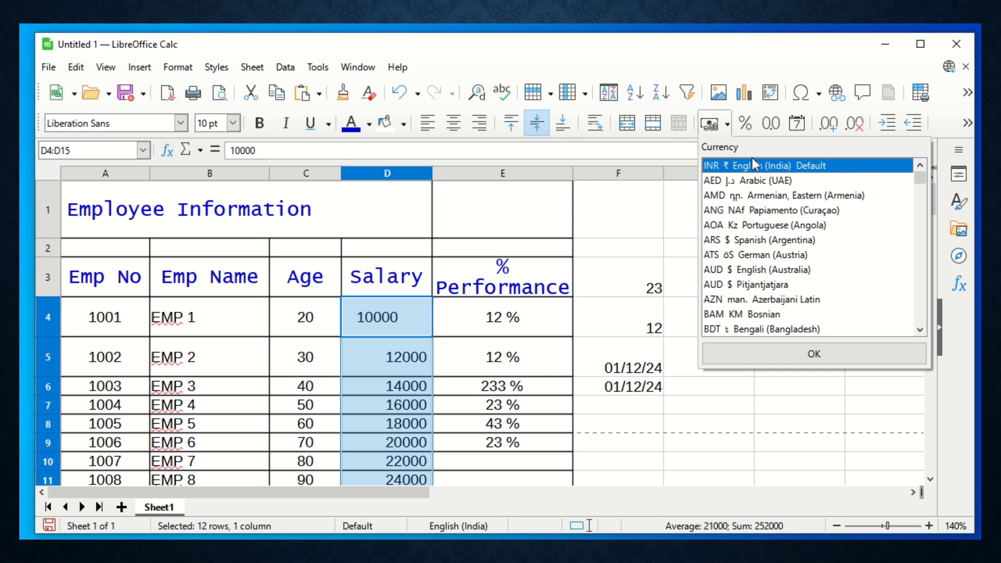
left_click(800, 358)
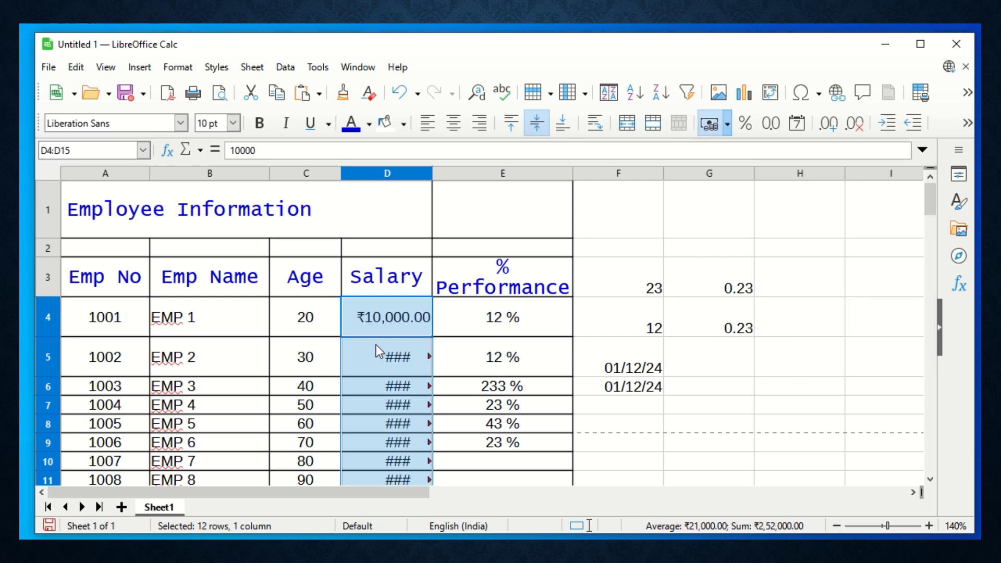
left_click_drag(432, 175, 461, 176)
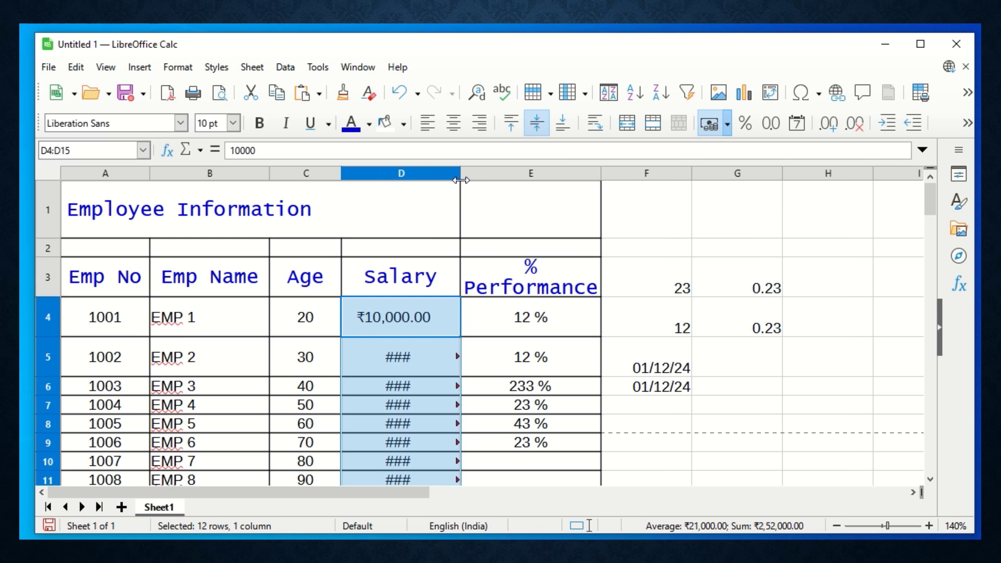
Examine how the currency-formatted salaries display in column D, comparing cells D5:D11 with cells D12:D15
left_click(423, 347)
scroll(423, 349, "down", 4)
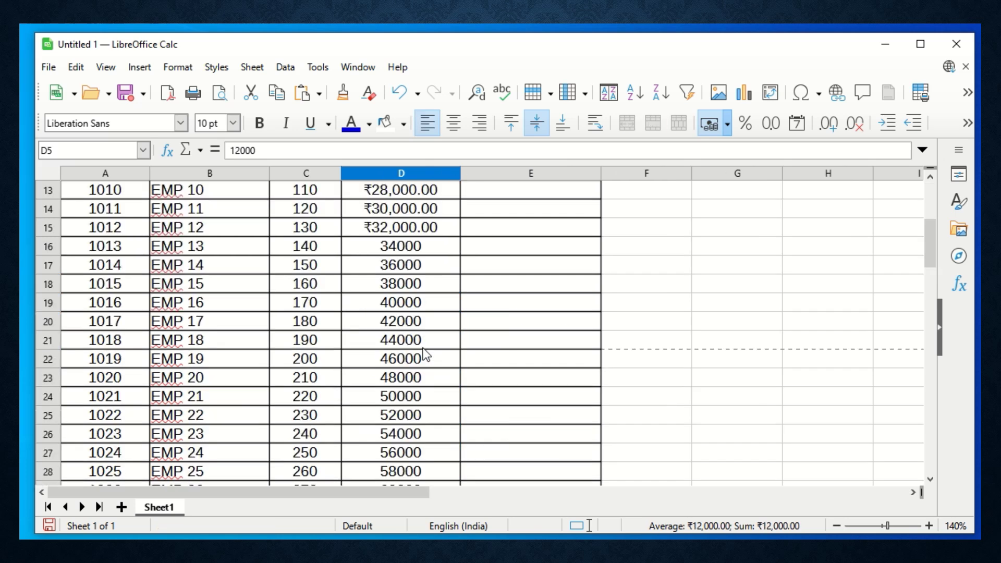
scroll(423, 348, "up", 1)
left_click(371, 253)
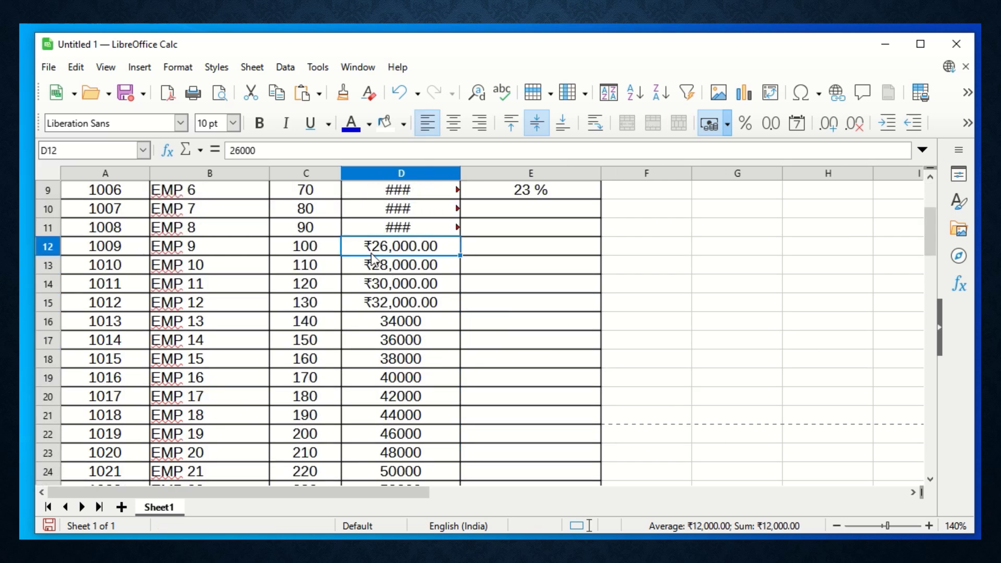
left_click(368, 271)
left_click(355, 308)
left_click(376, 246)
left_click(395, 315)
left_click(401, 249)
scroll(402, 249, "up", 3)
left_click(396, 367)
double_click(397, 368)
key("Escape")
Decrease the indent of the salaries in D5:D11 to the cells' left edge so their currency values fit
scroll(396, 357, "down", 2)
left_click_drag(410, 193, 401, 321)
scroll(402, 321, "up", 2)
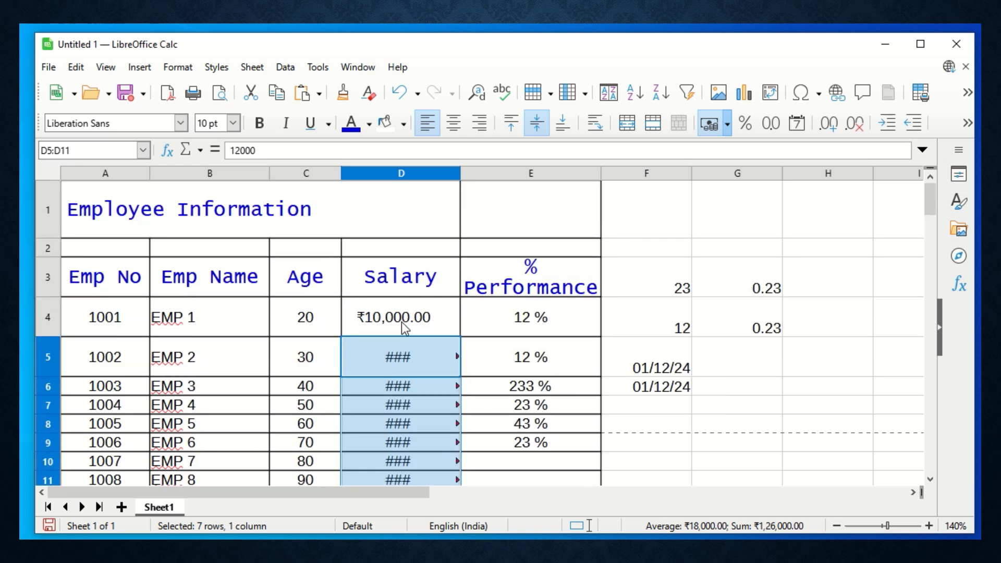
left_click(913, 126)
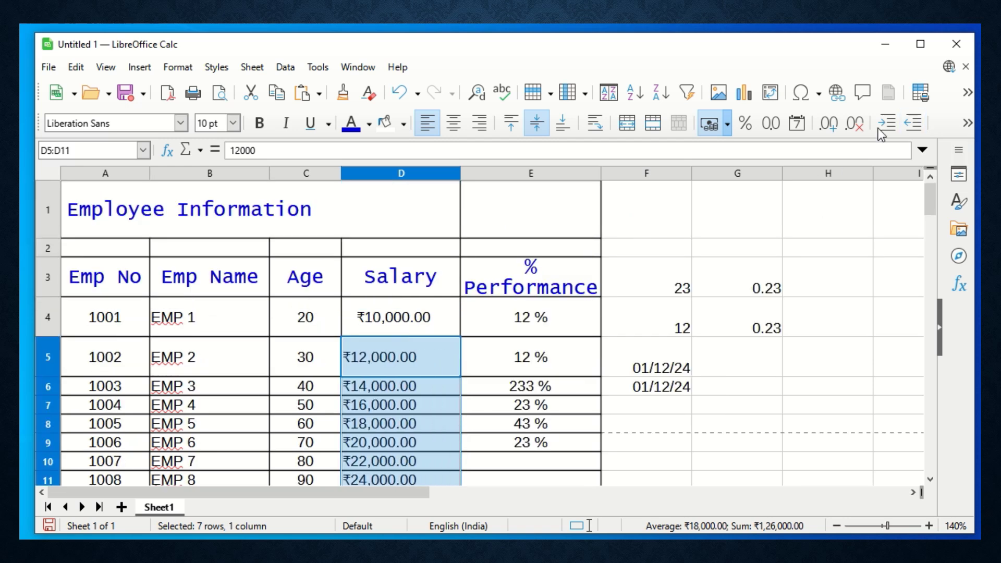
Increase the indent of the salaries in D5:D11 and format D4:D28 with the INR ₹ English (India) currency
left_click(887, 124)
left_click(380, 327)
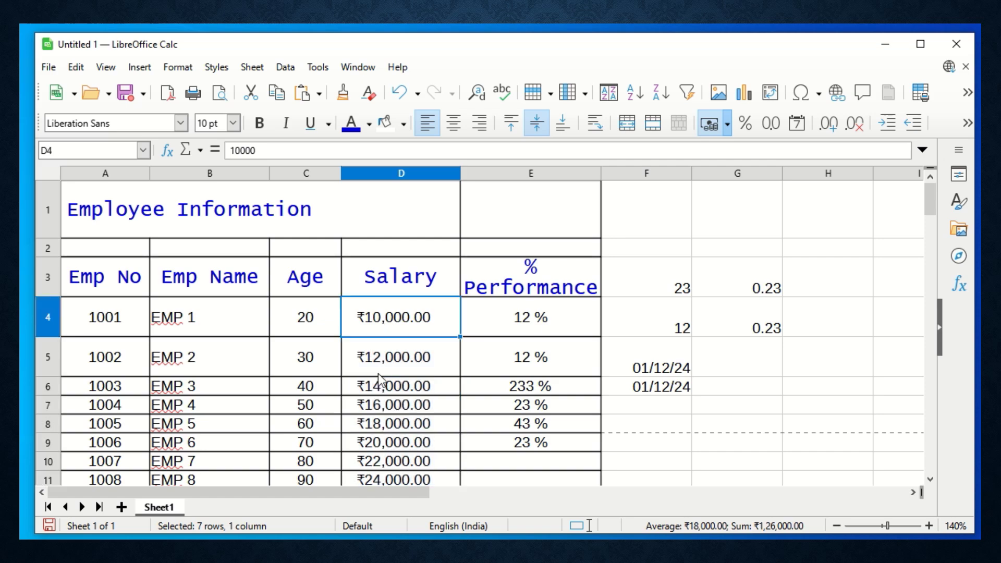
scroll(377, 373, "down", 5)
left_click(392, 398, "shift")
scroll(396, 365, "up", 4)
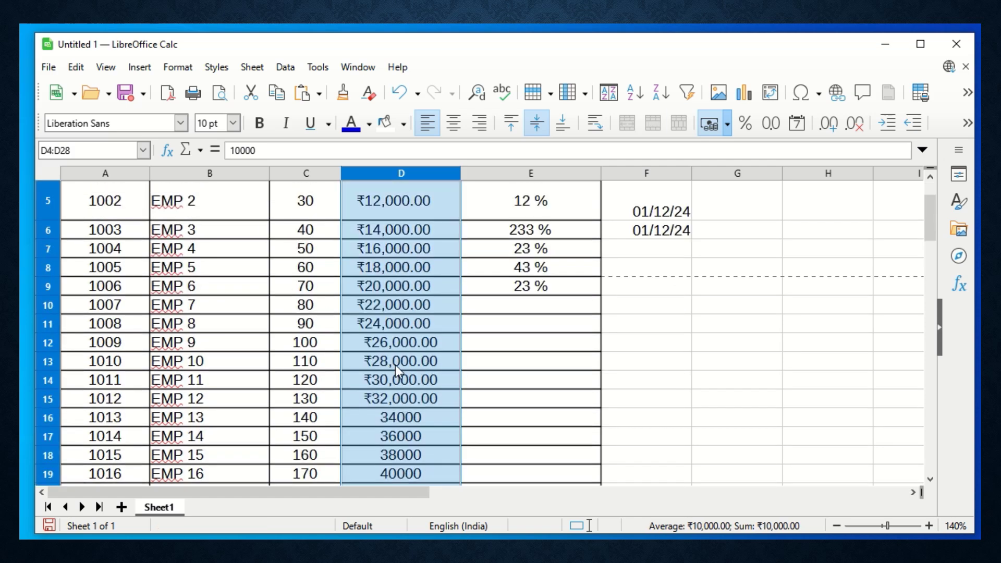
scroll(396, 365, "up", 2)
left_click(712, 130)
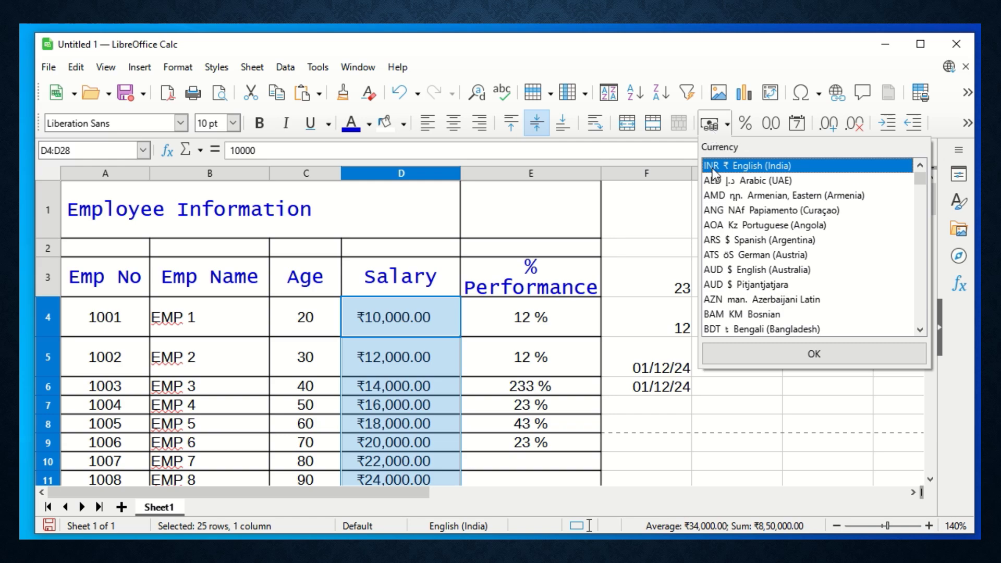
left_click(784, 354)
scroll(424, 386, "down", 7)
scroll(384, 304, "up", 7)
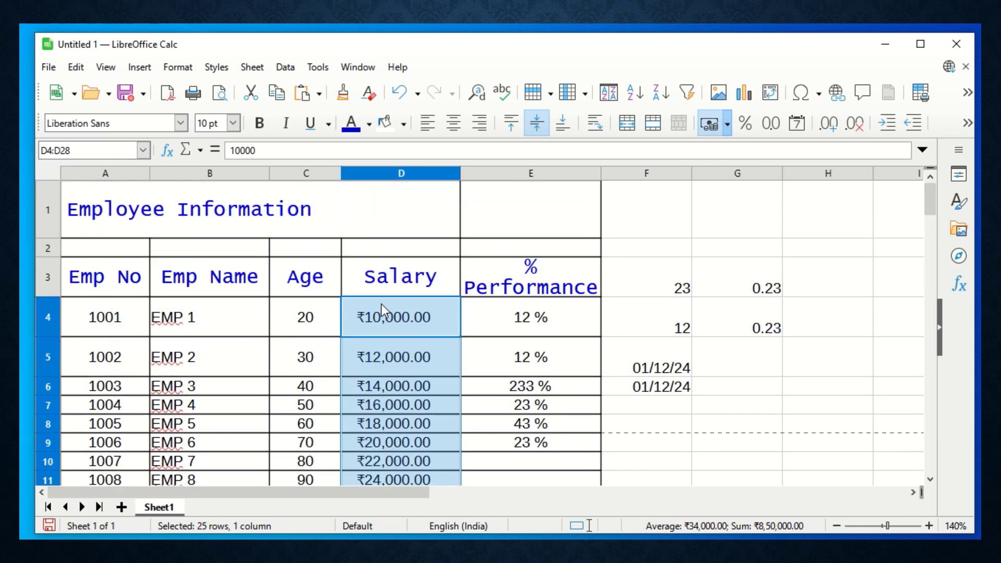
Enter 13322 as the salary of EMP 1 in cell D4
left_click(404, 325)
type("13322")
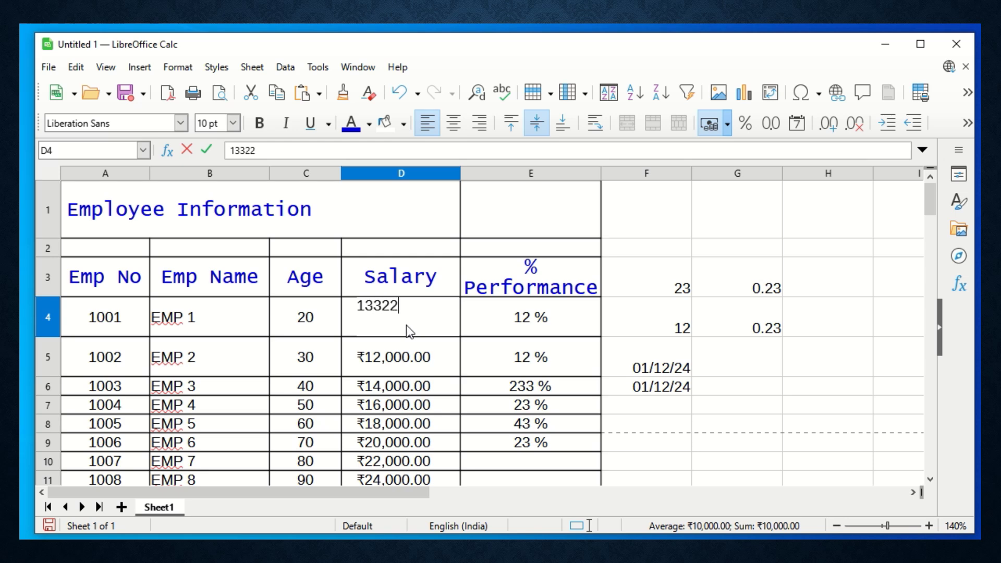
key("Return")
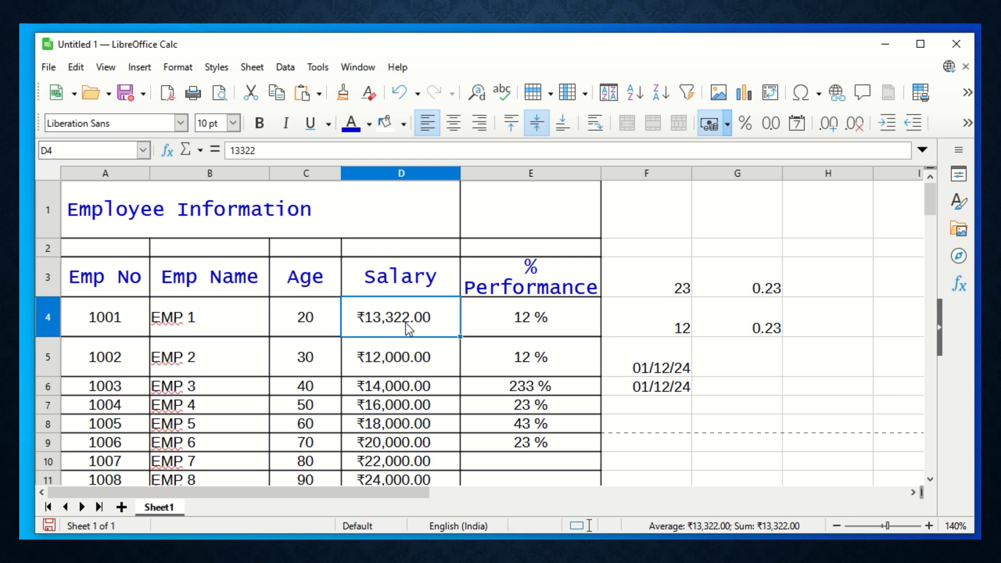
Turn the currency format off for the salaries in D4:D9
left_click_drag(406, 323, 396, 443)
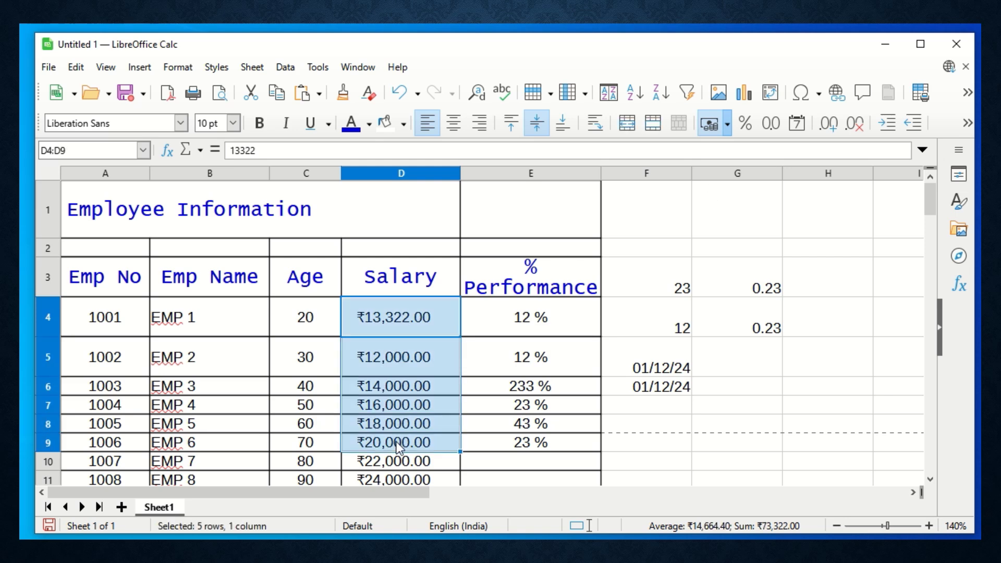
left_click(712, 131)
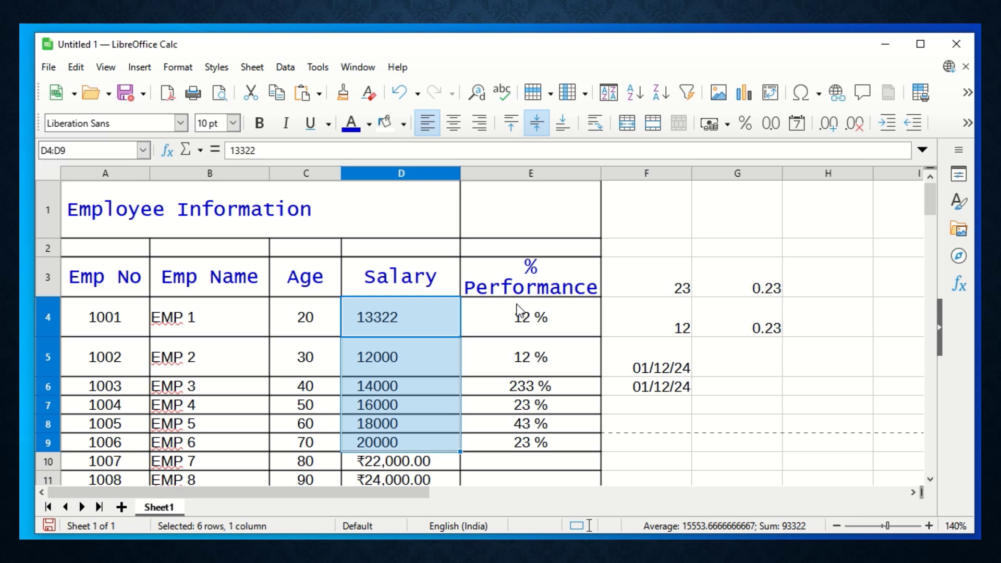
left_click(447, 330)
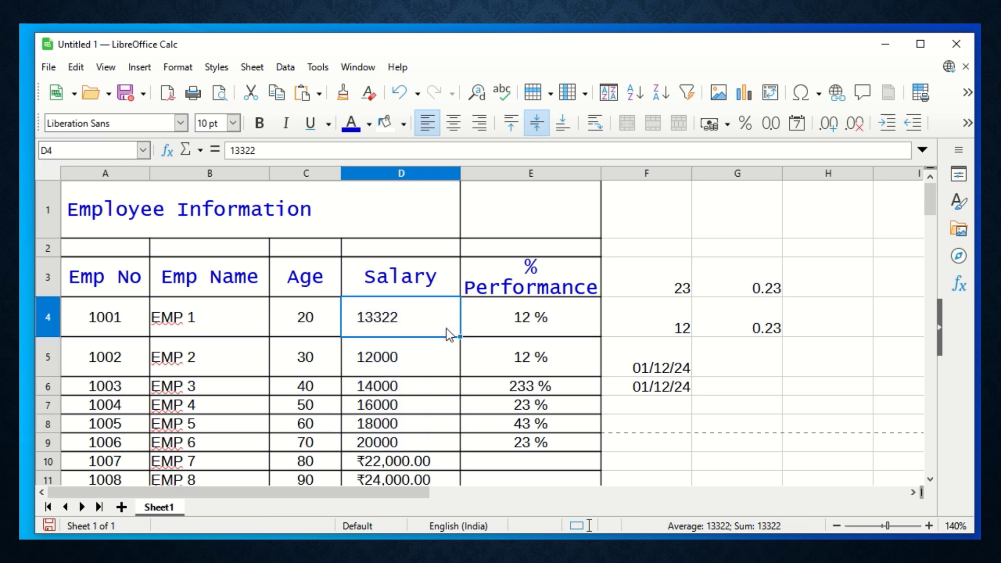
left_click(971, 124)
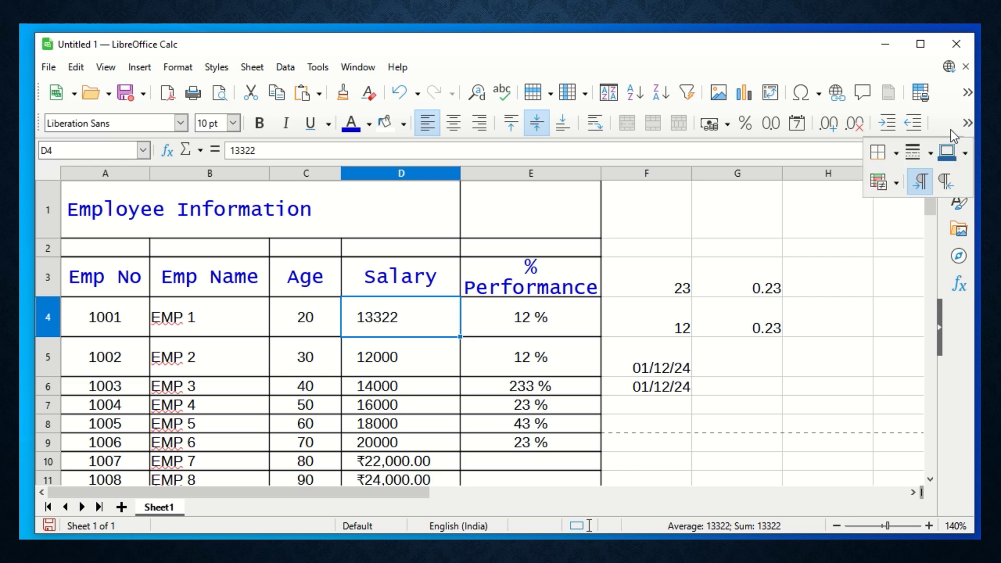
left_click(896, 153)
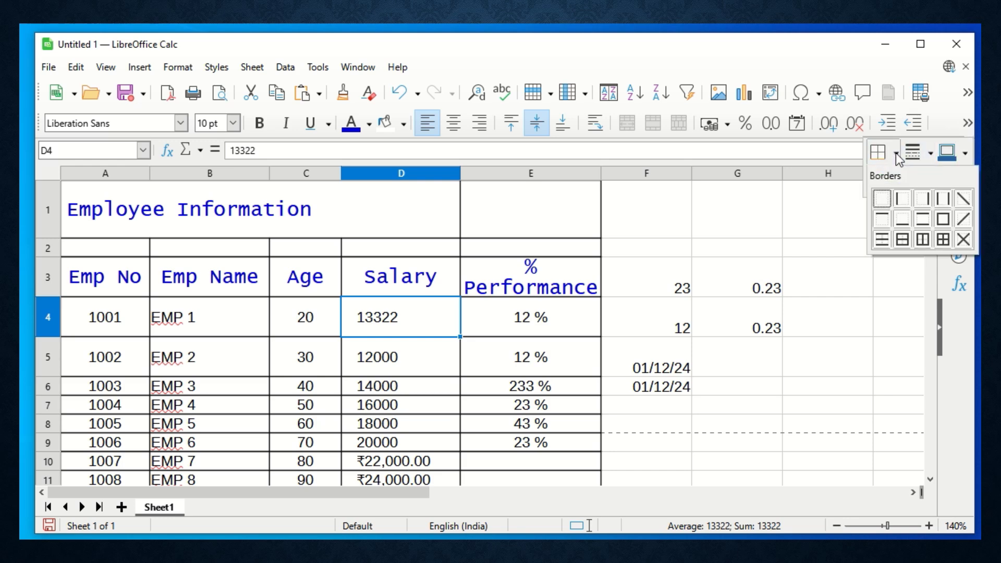
left_click(896, 152)
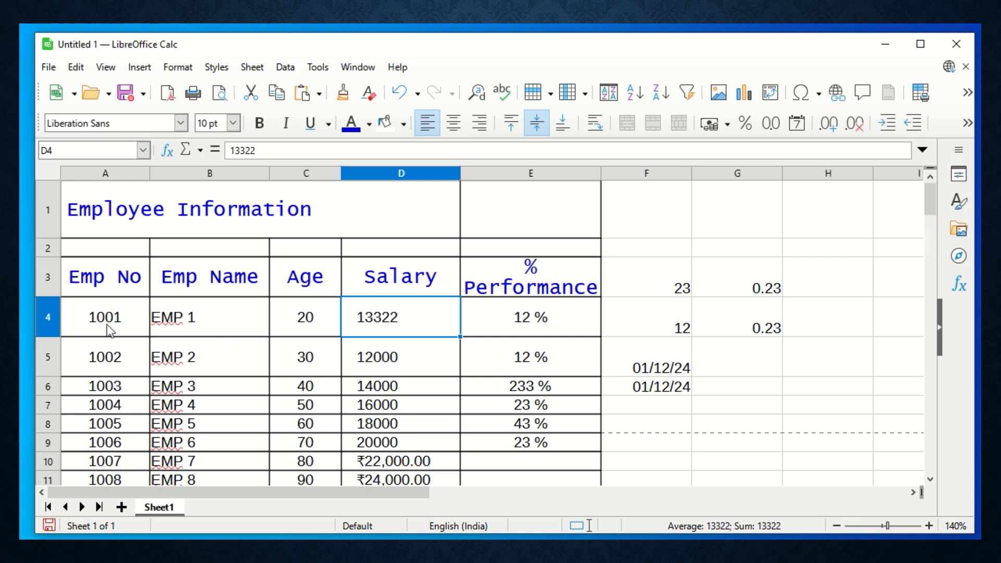
Try a box border with horizontal lines on cells A3:E9 and remove all borders from that range
left_click(81, 295)
left_click_drag(81, 295, 579, 440)
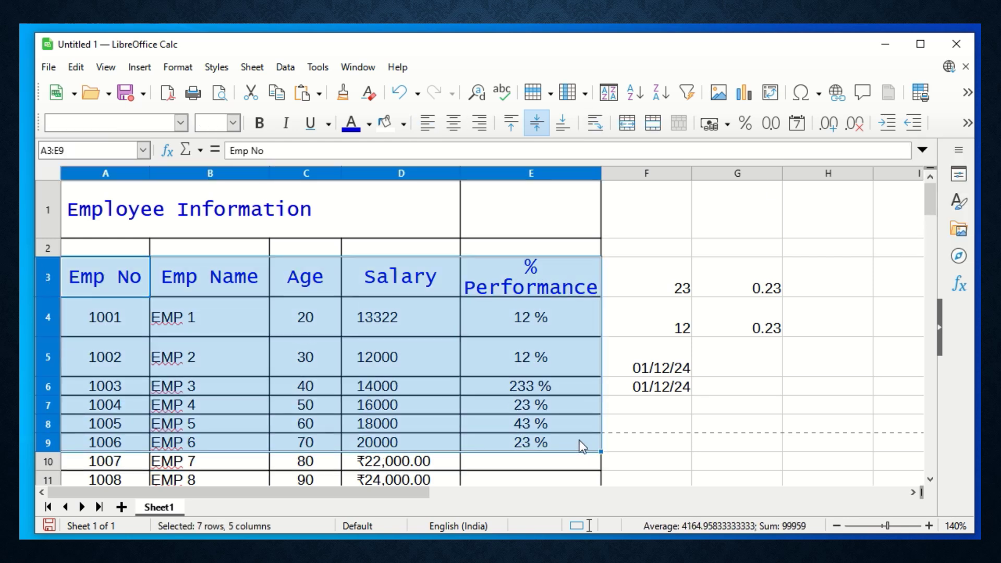
left_click(966, 123)
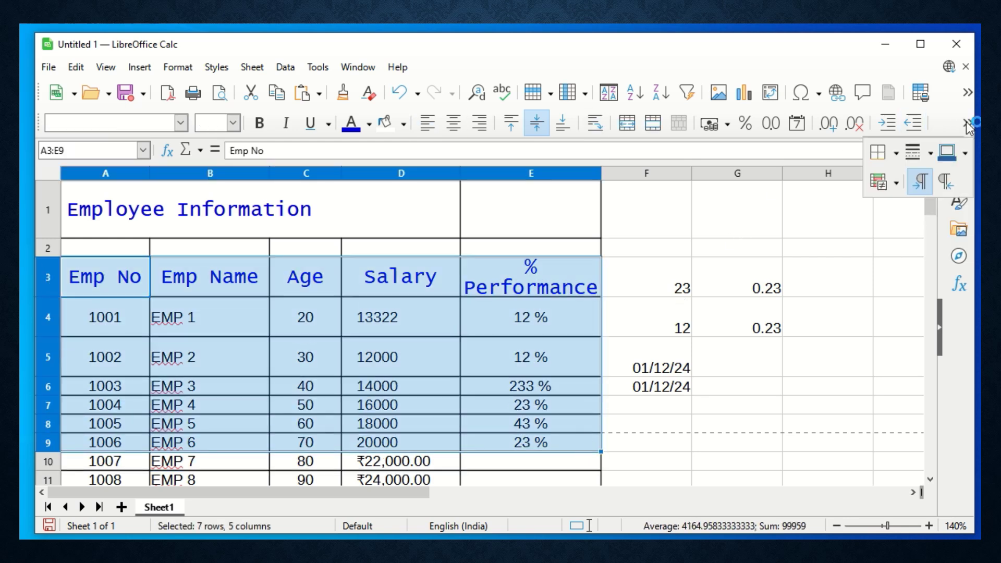
left_click(896, 153)
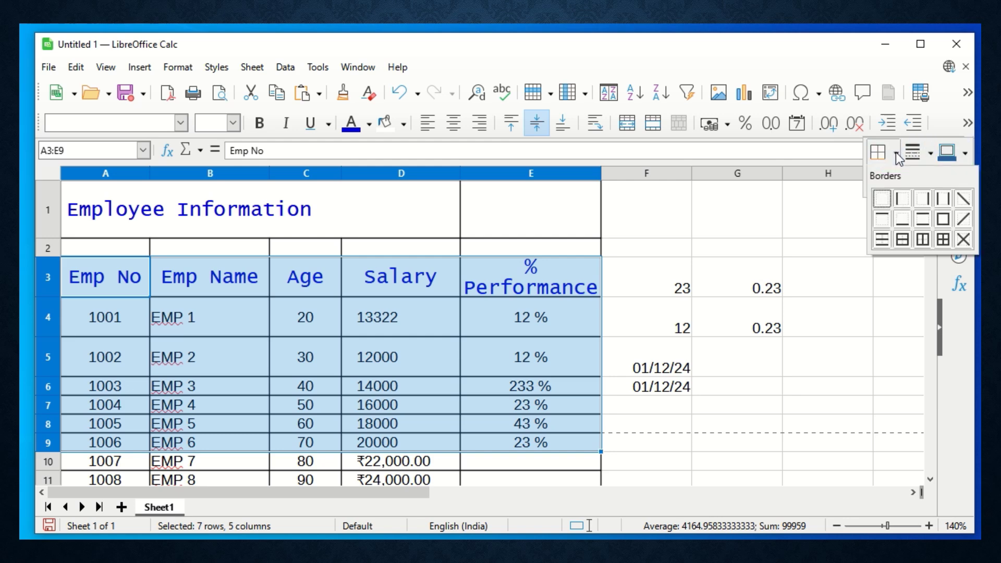
left_click(896, 152)
left_click(968, 123)
left_click(896, 153)
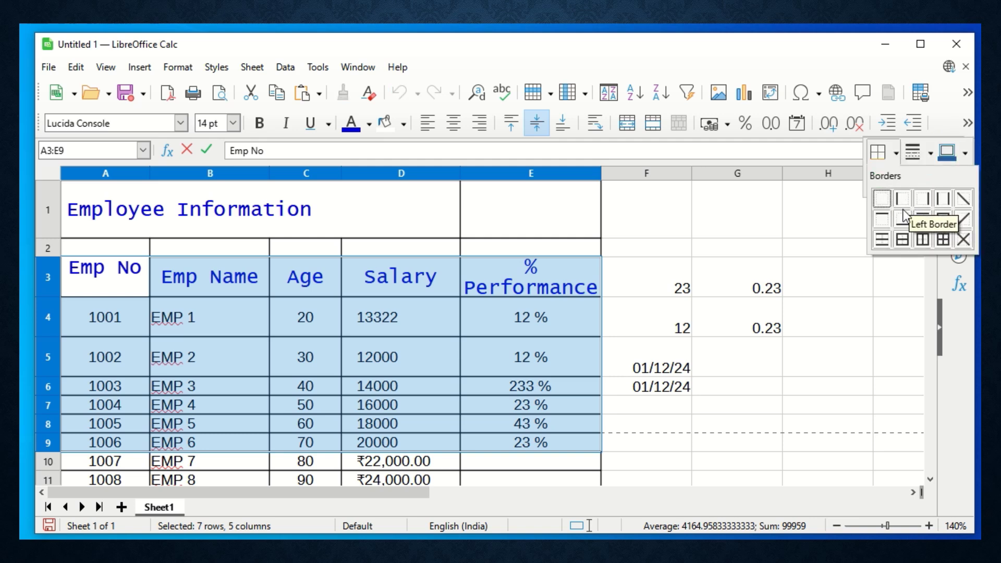
left_click(907, 241)
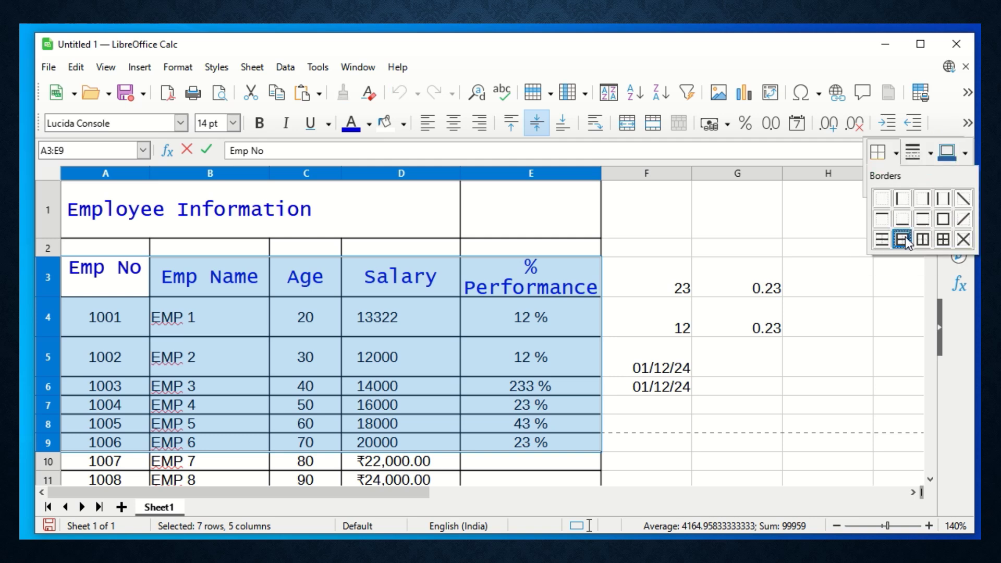
left_click(966, 123)
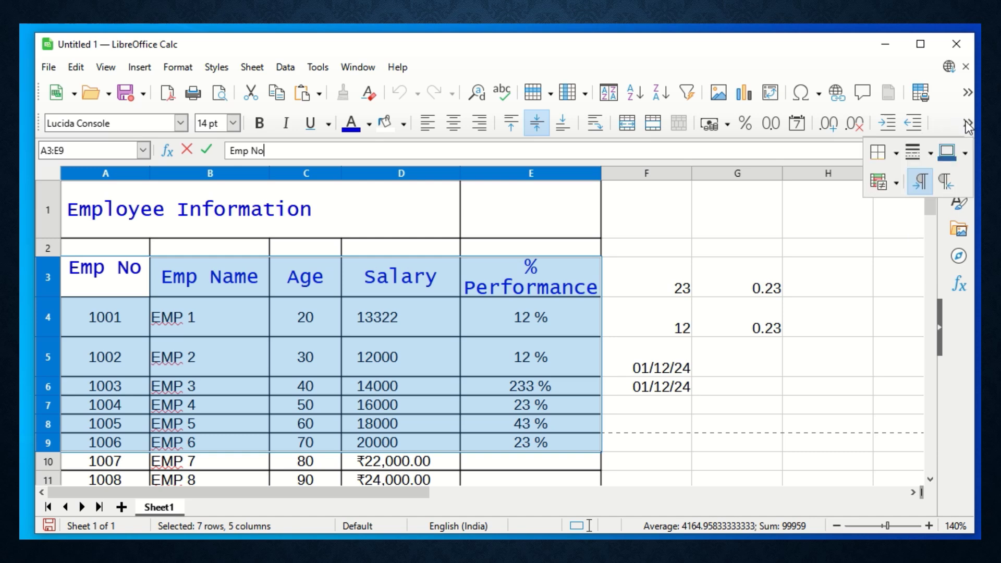
left_click(899, 153)
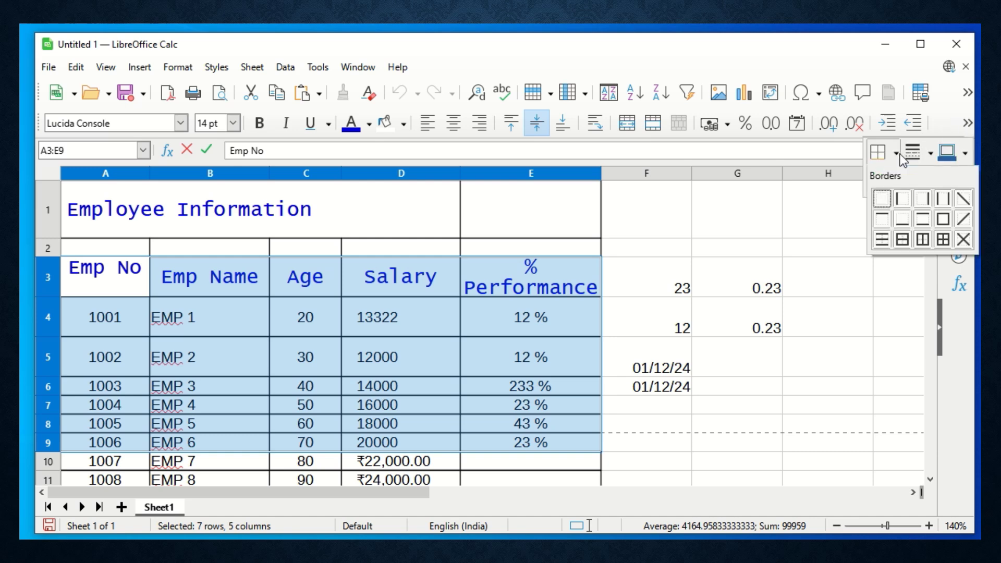
left_click(888, 204)
left_click(797, 290)
Examine the table cells A3:E9 with their borders removed
left_click_drag(137, 292, 448, 329)
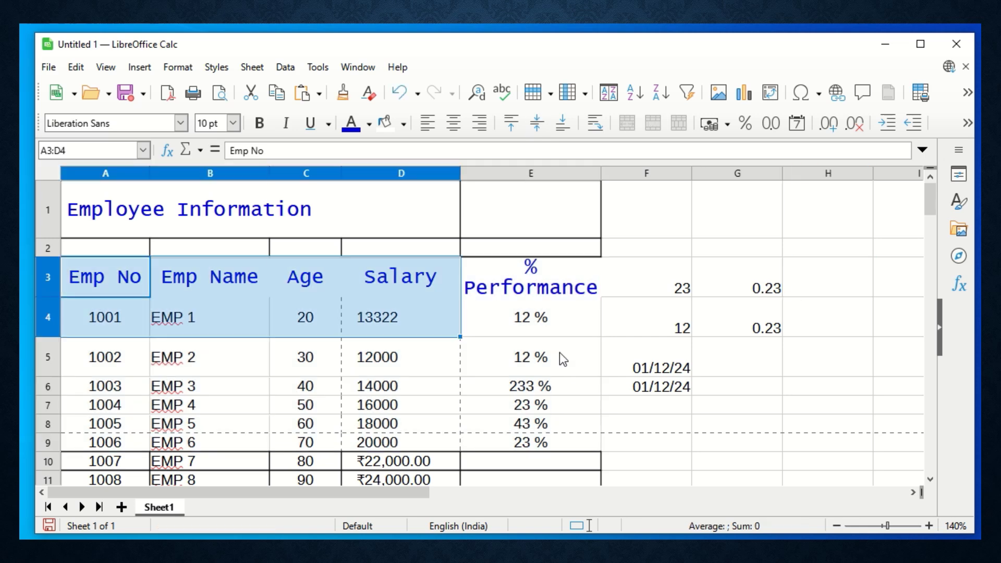
left_click_drag(559, 352, 524, 427)
left_click(702, 358)
left_click_drag(125, 282, 385, 444)
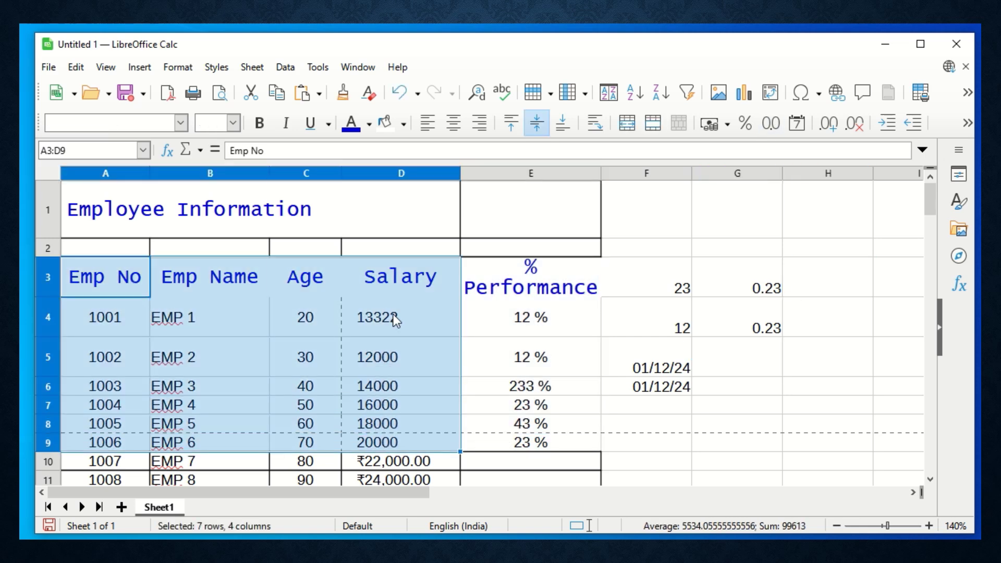
left_click(172, 317)
left_click_drag(125, 282, 417, 443)
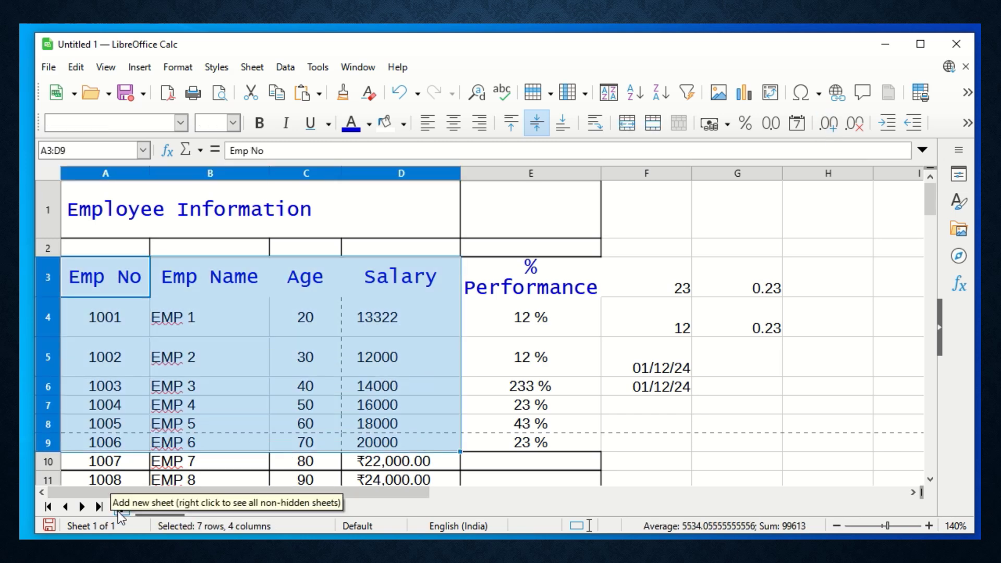
Add a second sheet to the workbook, compare it with Sheet1 and switch to the blank Sheet2
left_click(120, 511)
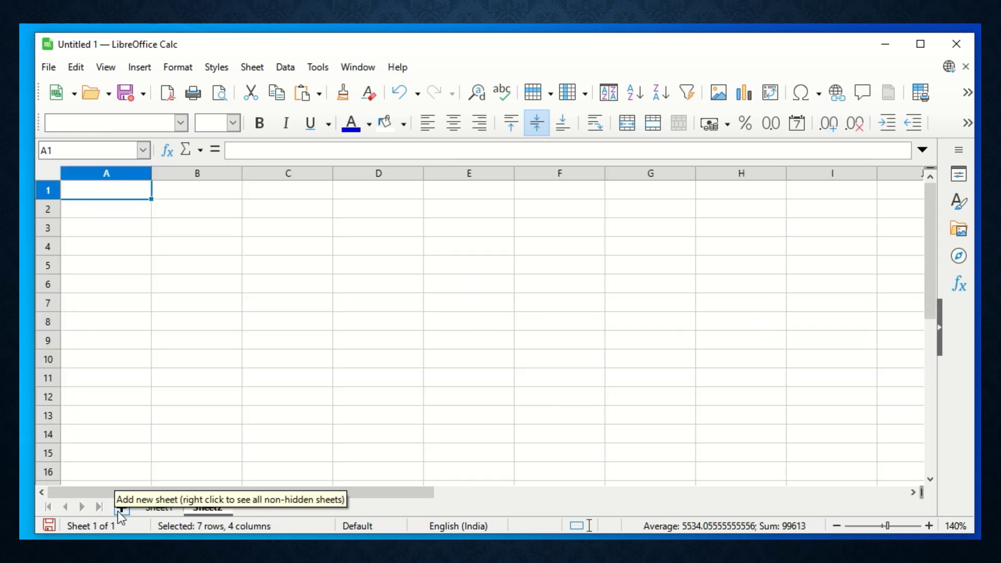
left_click(175, 509)
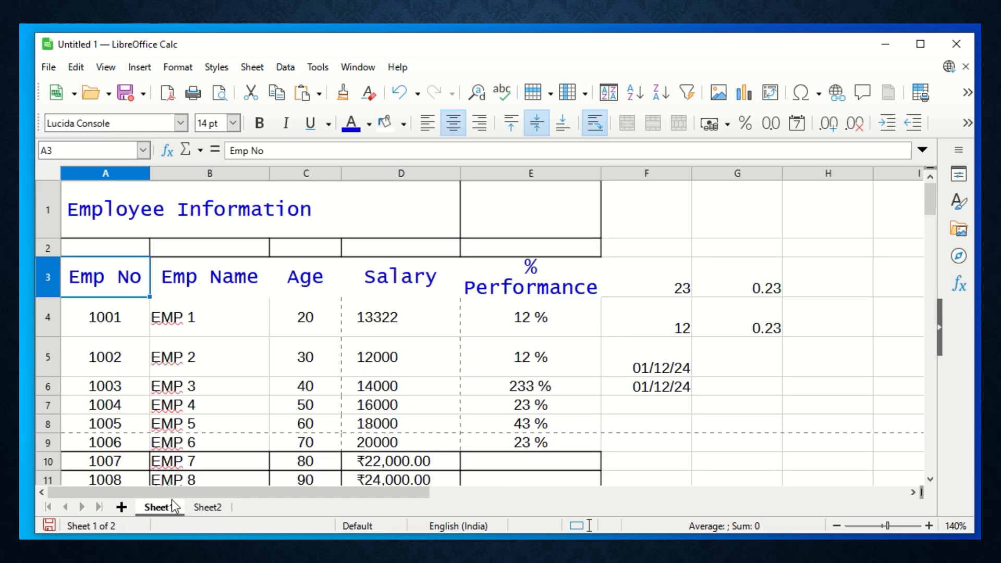
left_click(207, 507)
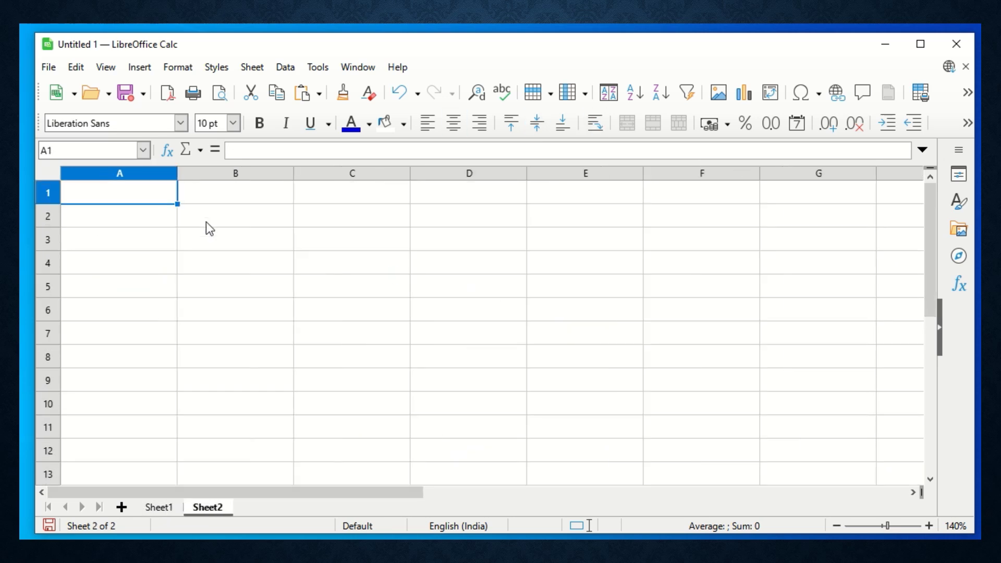
scroll(206, 221, "up", 5)
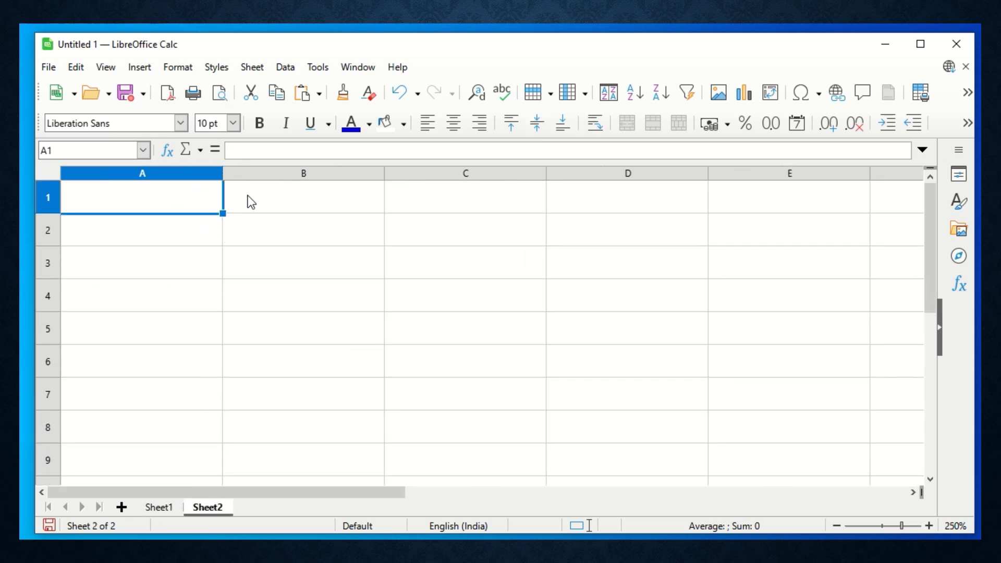
Enter the column headings Student No, Student Name and Age in cells A1:C1 of Sheet2
key("BackSpace")
key("Escape")
type("Student No")
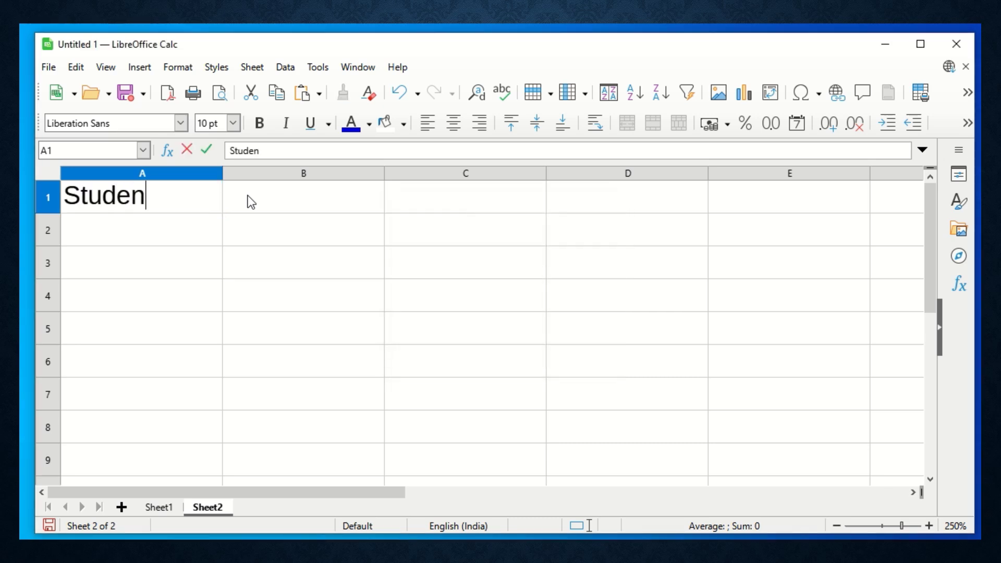
key("Tab")
type("St")
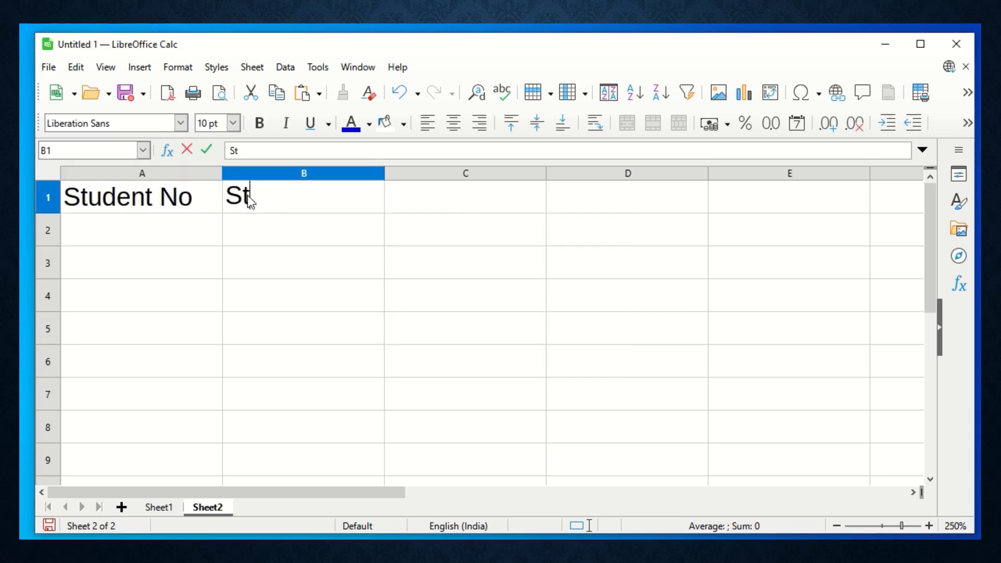
type("udent NAme")
key("Tab")
type("Age")
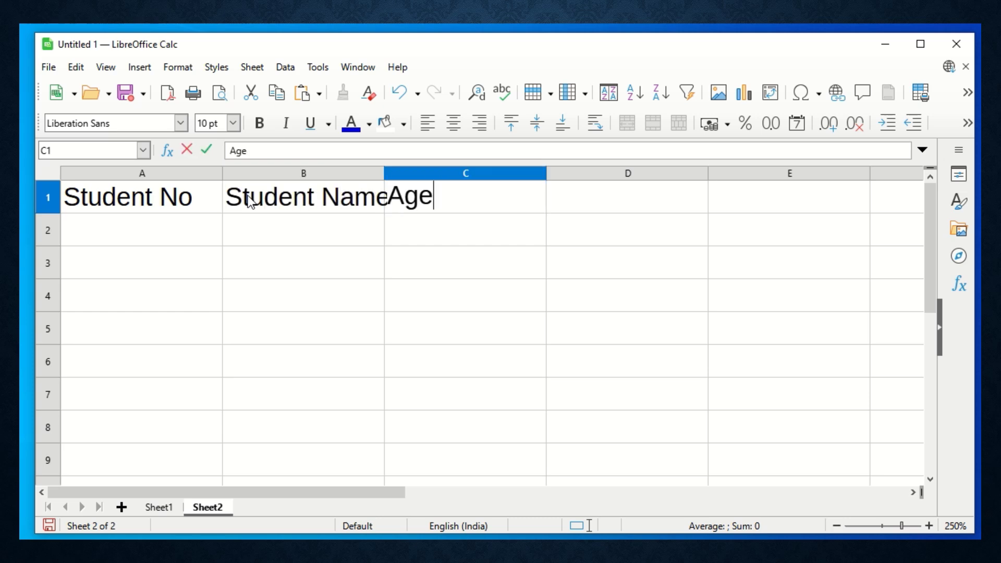
key("Return")
Fill in the first student record in row 2 with number 1, the student's name and age 11
type("1")
key("Tab")
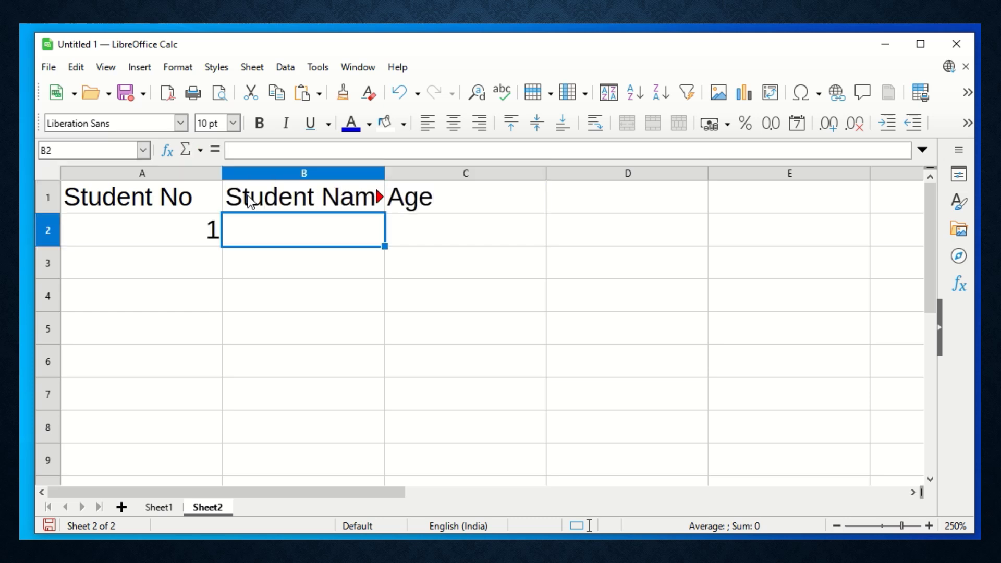
type("raja")
key("Tab")
type("11")
key("Return")
Copy the student record in row 2 down through row 5, filling A2:C5
key("Up")
key("shift+Down")
key("shift+Down")
key("shift+Down")
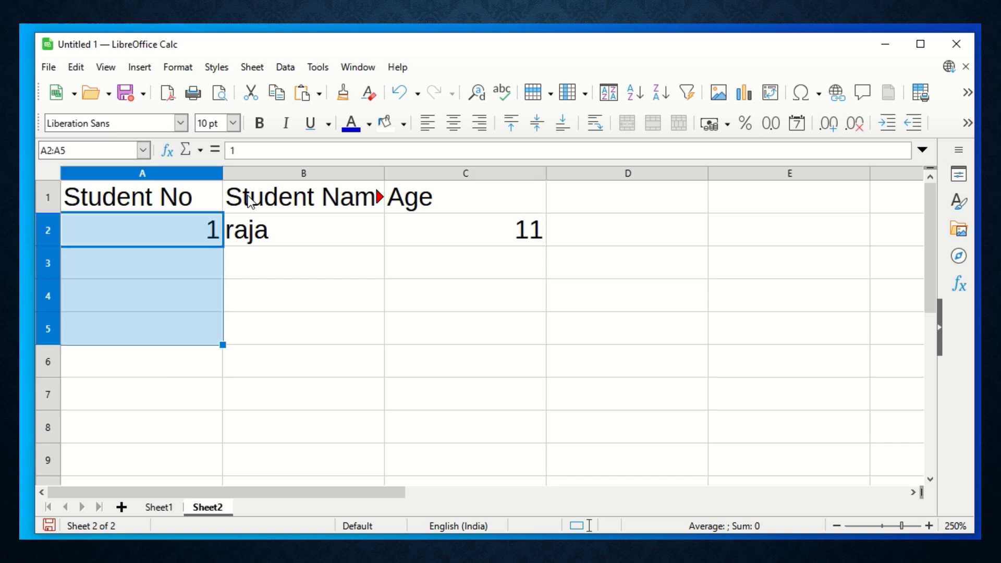
key("shift+Right")
key("shift+Right")
key("shift+Right")
key("shift+Left")
key("ctrl+d")
key("Down")
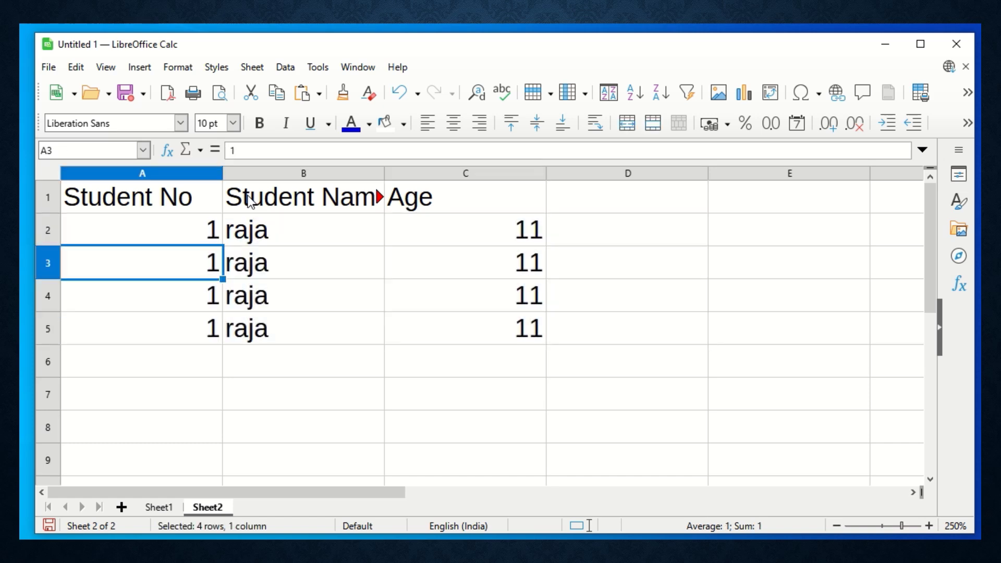
Apply borders around and between all cells of the student table A1:C5
left_click_drag(161, 197, 527, 336)
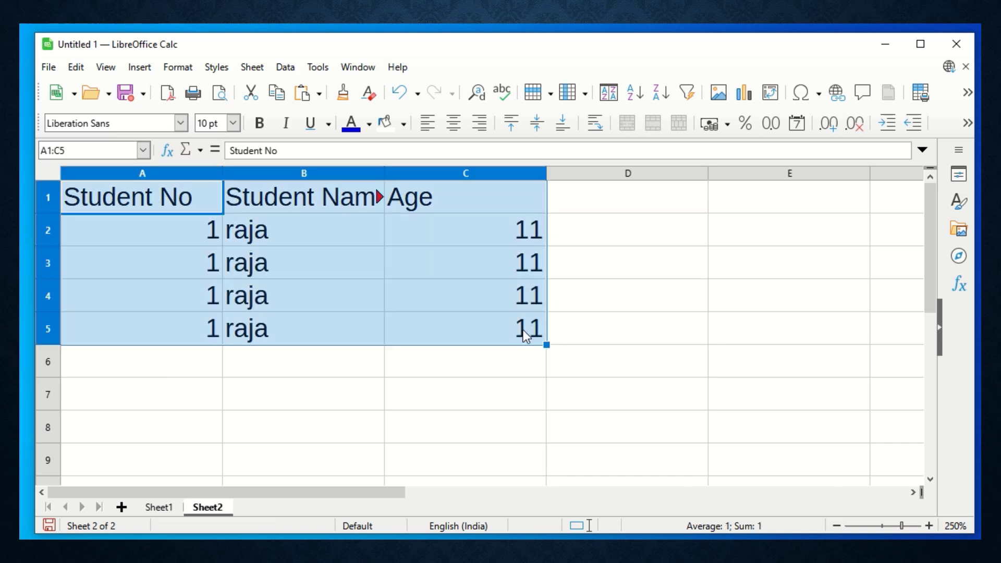
left_click(969, 123)
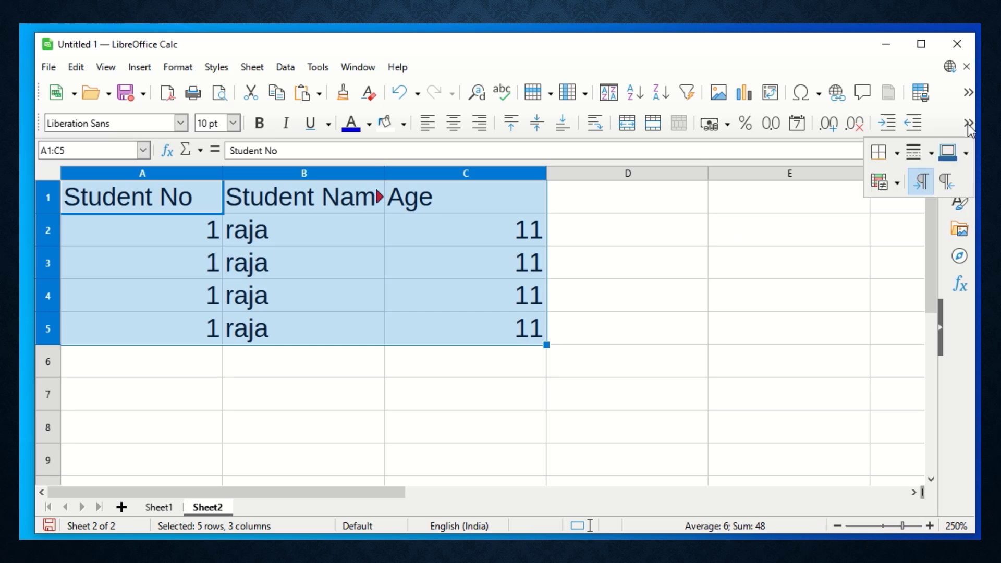
left_click(896, 153)
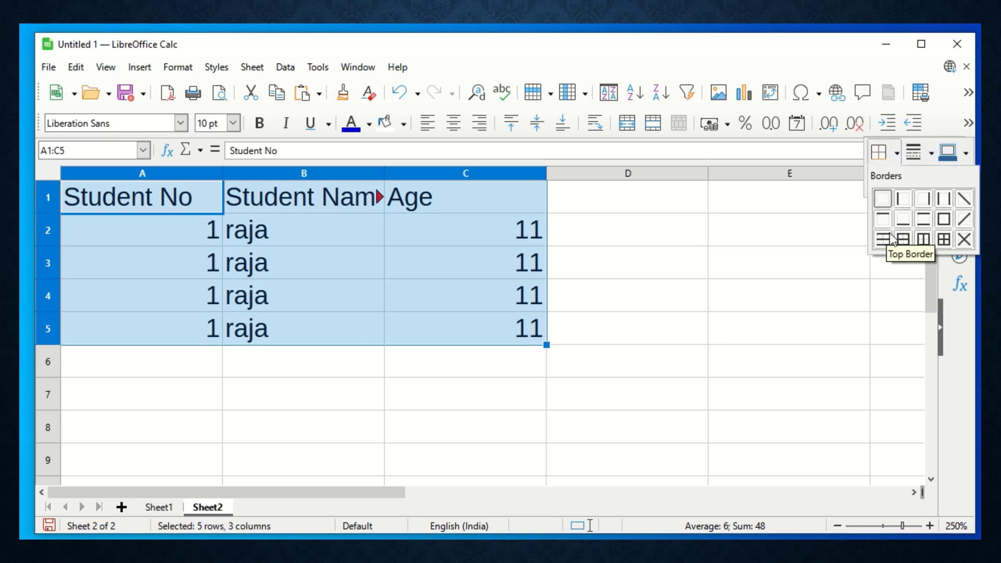
left_click(945, 244)
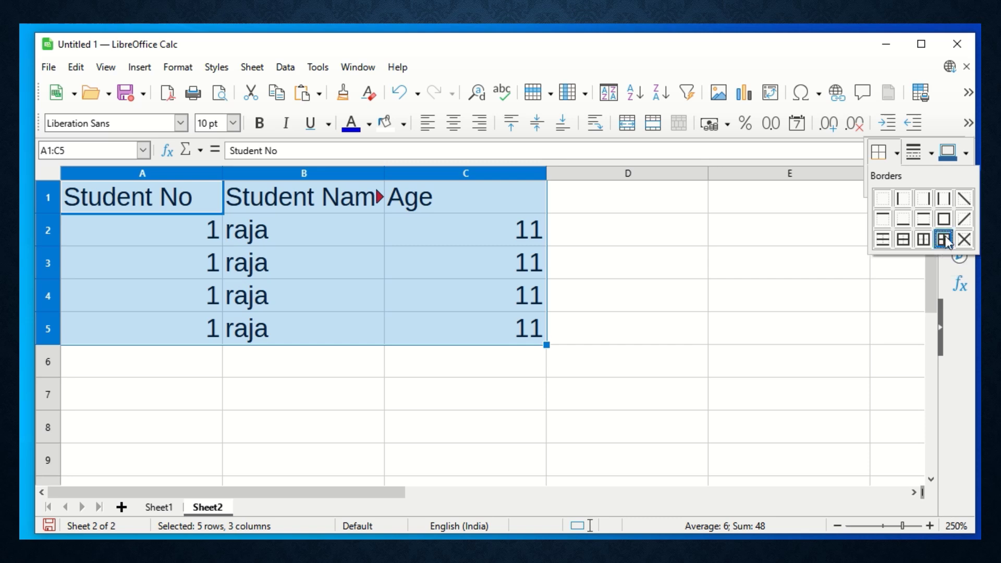
left_click(945, 227)
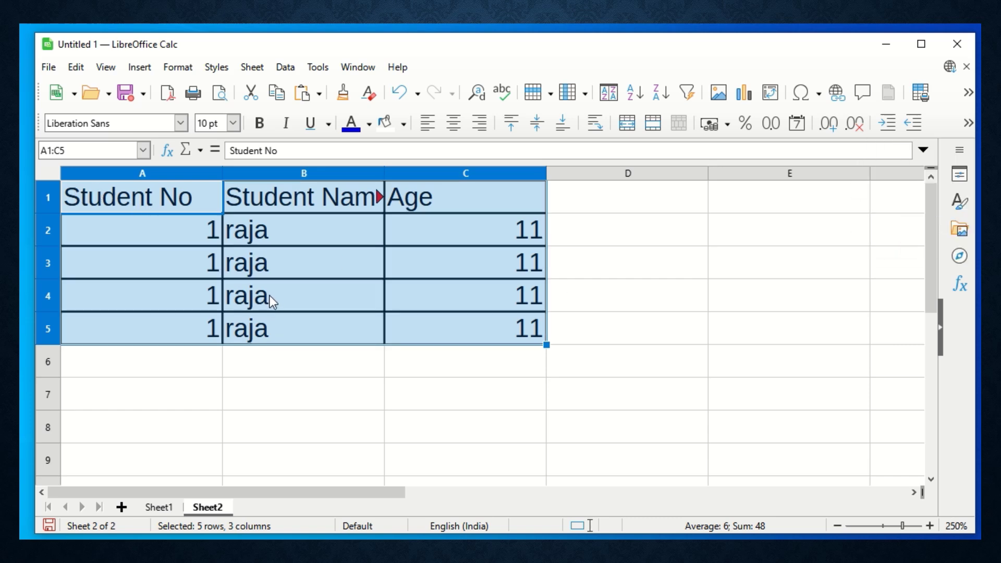
left_click(427, 288)
Change the border style of the student table A1:C5 to a double line
left_click_drag(157, 201, 172, 231)
left_click_drag(267, 224, 474, 328)
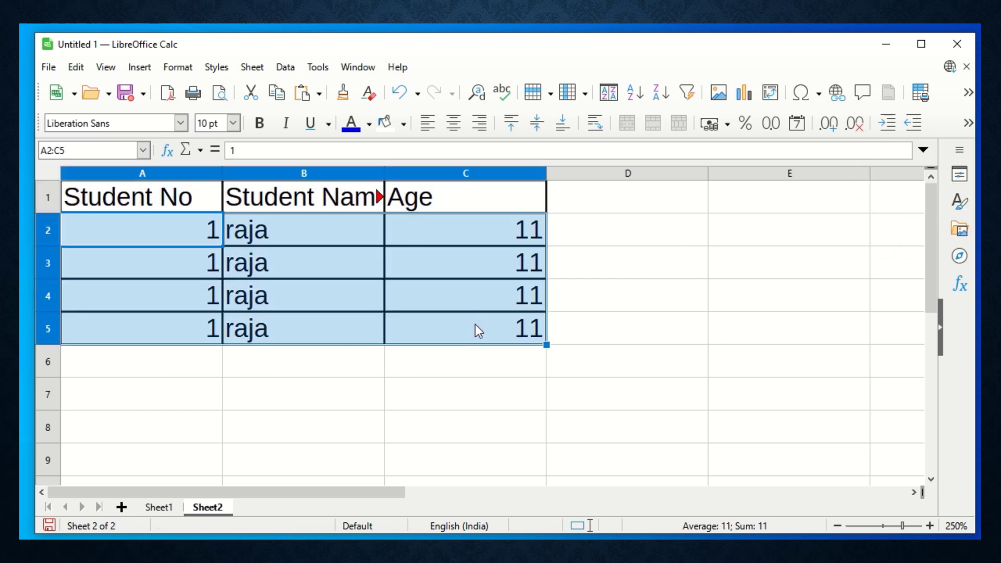
left_click_drag(177, 203, 456, 331)
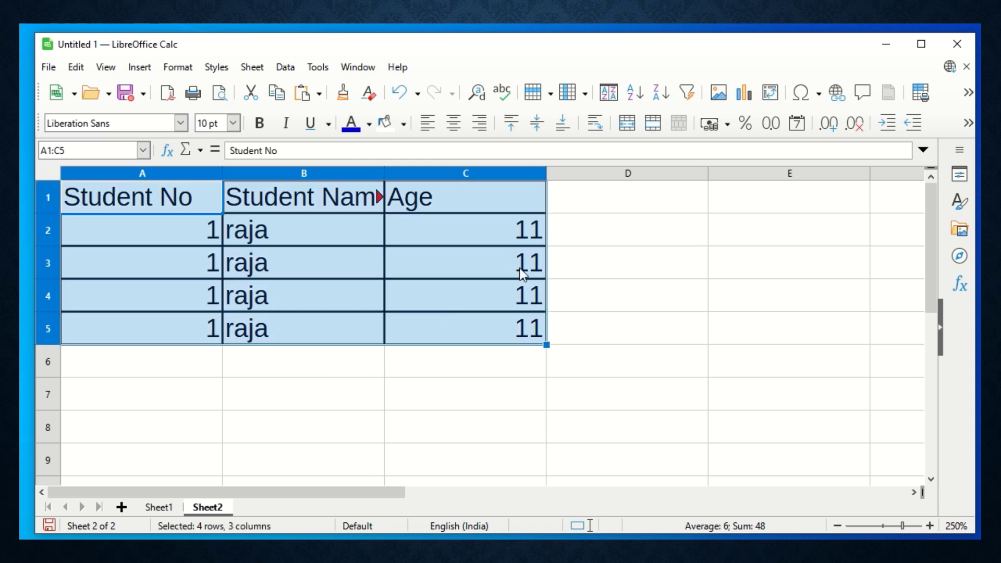
left_click(969, 123)
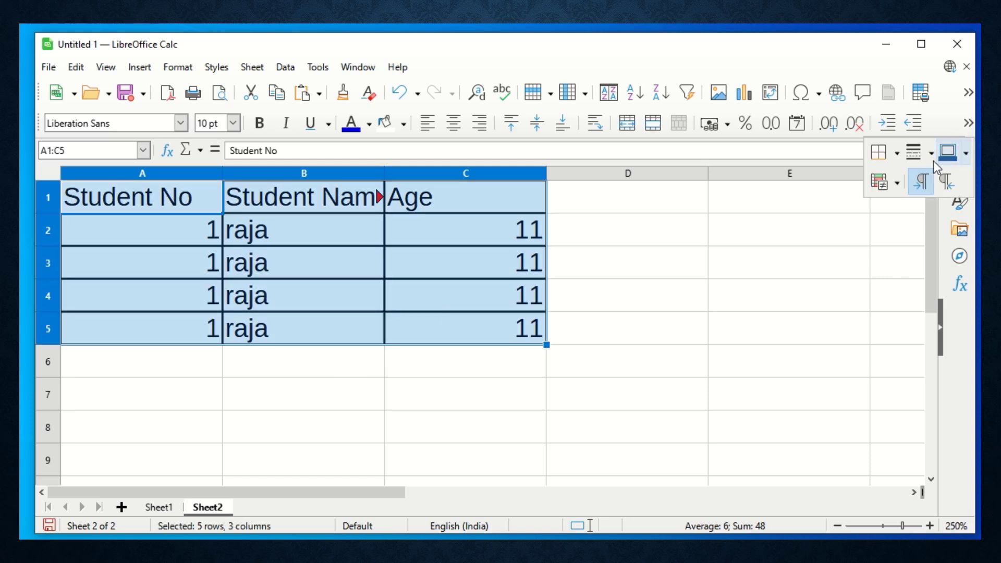
left_click(897, 154)
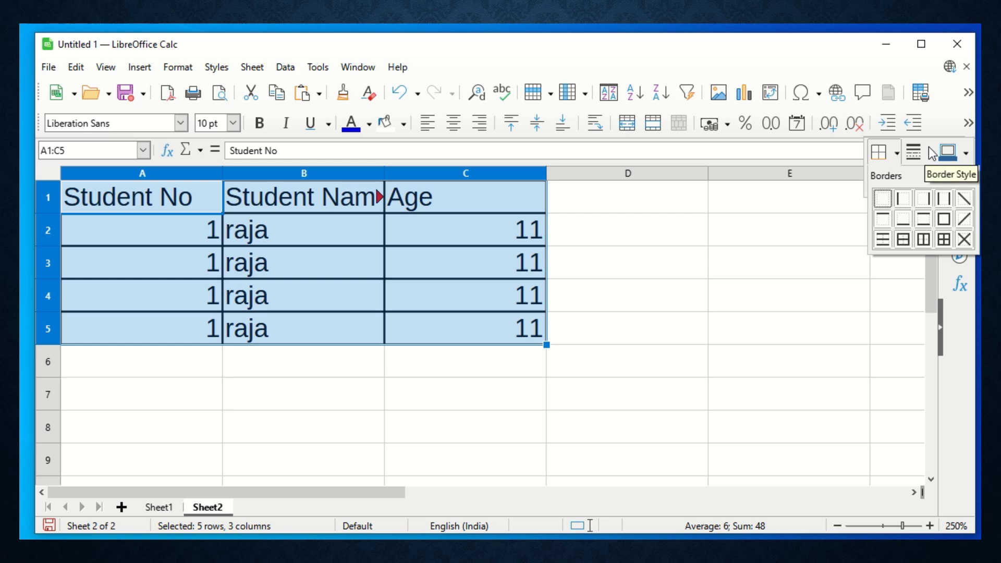
left_click(885, 160)
left_click(968, 123)
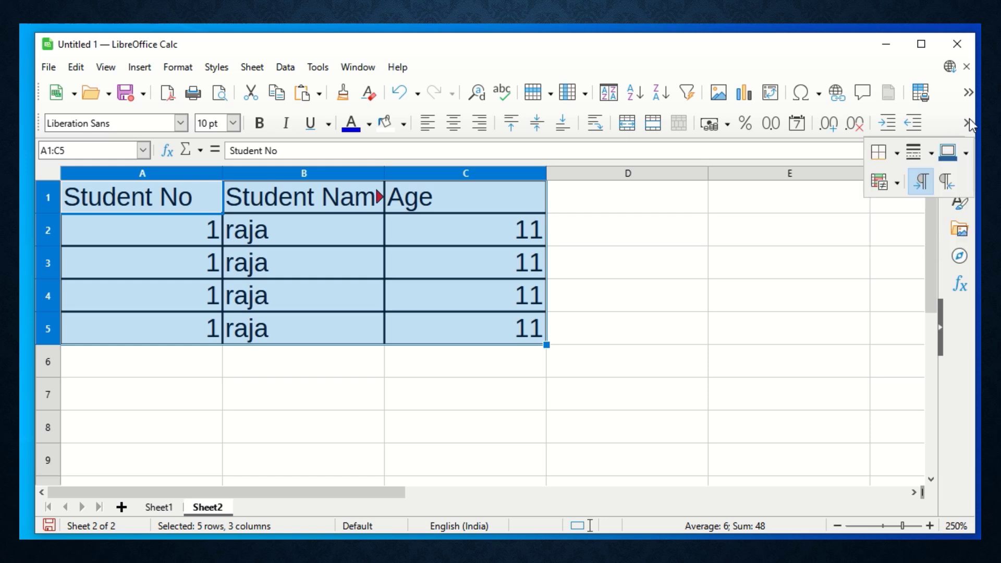
left_click(935, 154)
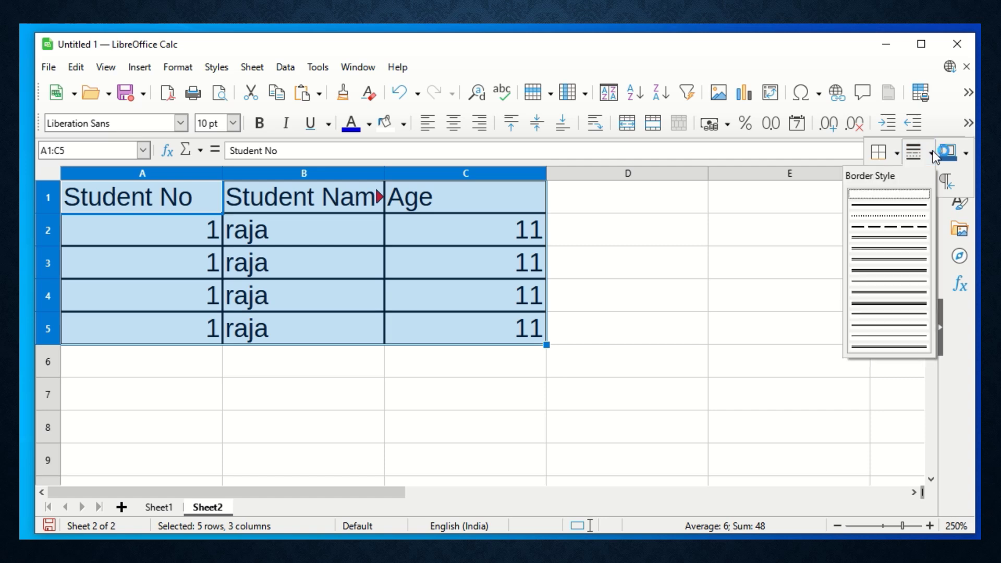
left_click(900, 239)
left_click(321, 250)
left_click(274, 339)
Centre the contents of A1:C5 horizontally
left_click_drag(150, 206, 437, 335)
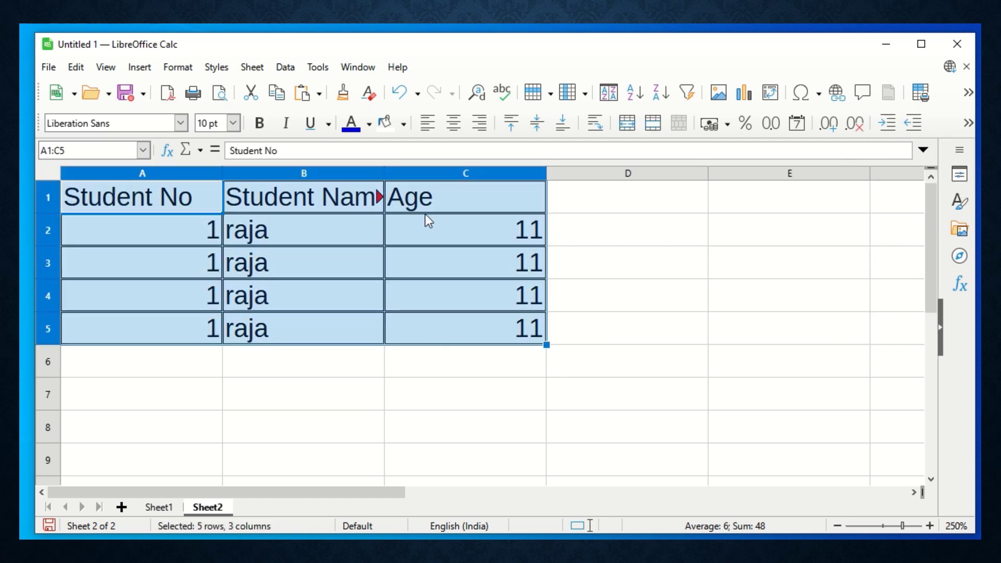
left_click(453, 124)
left_click(284, 396)
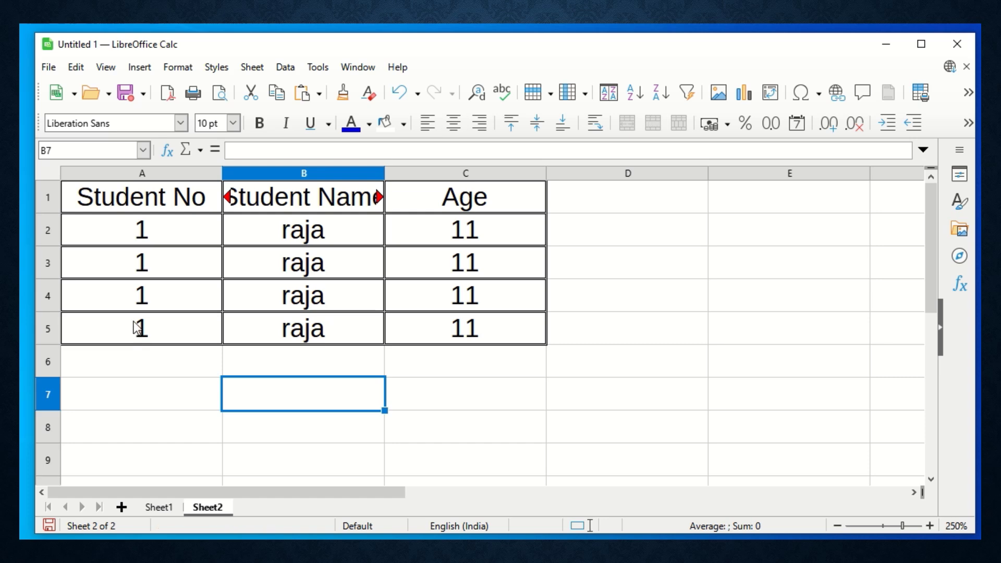
Check the student table in print preview and widen column B to fit the Student Name heading
left_click(229, 100)
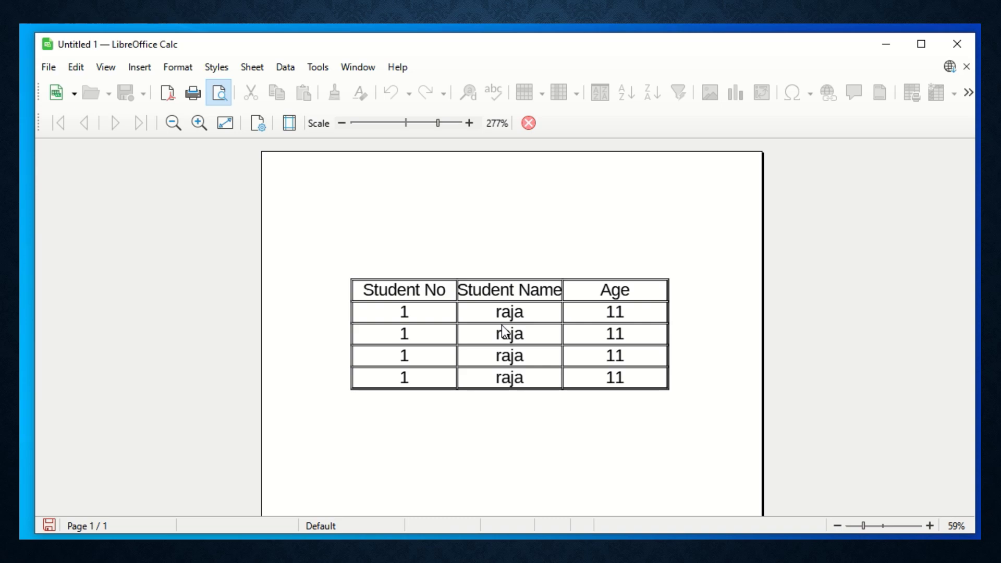
left_click(528, 124)
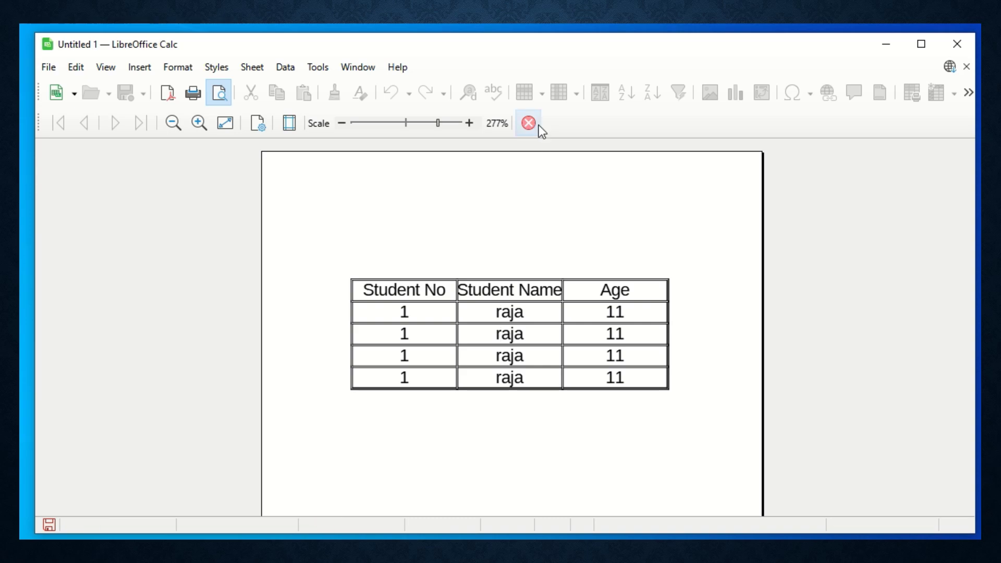
left_click(299, 209)
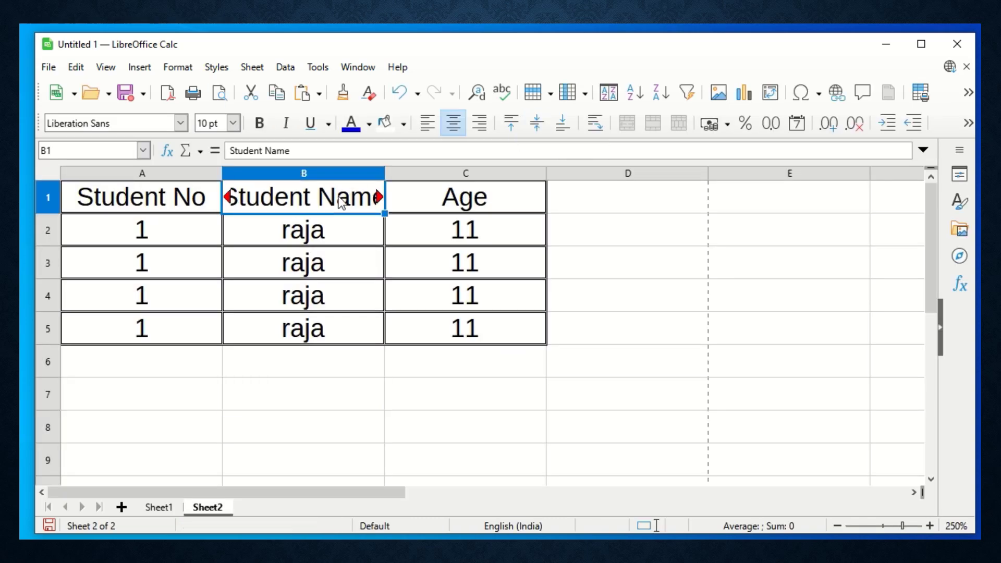
left_click_drag(385, 172, 415, 166)
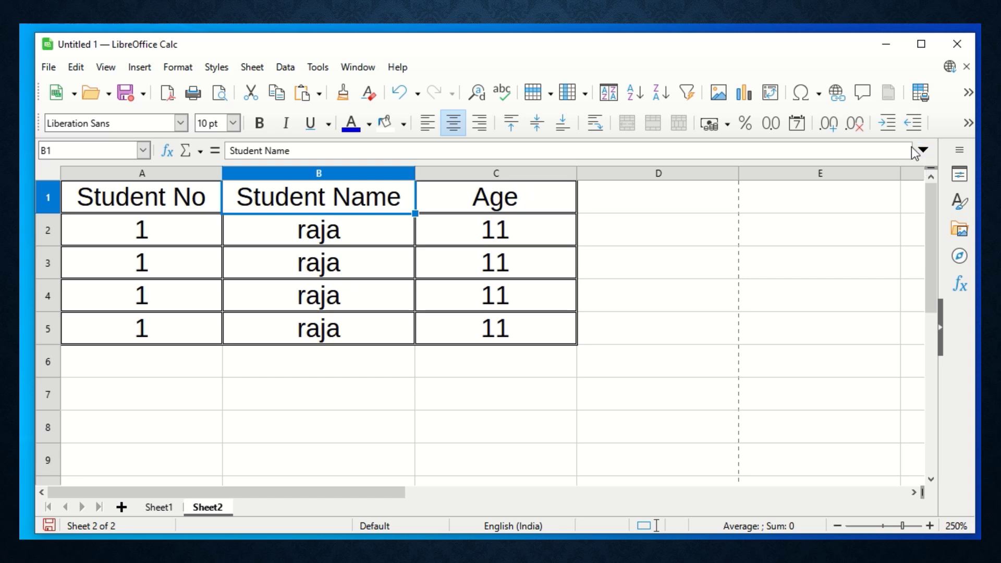
Remove all borders from the student table A1:C5
left_click(966, 124)
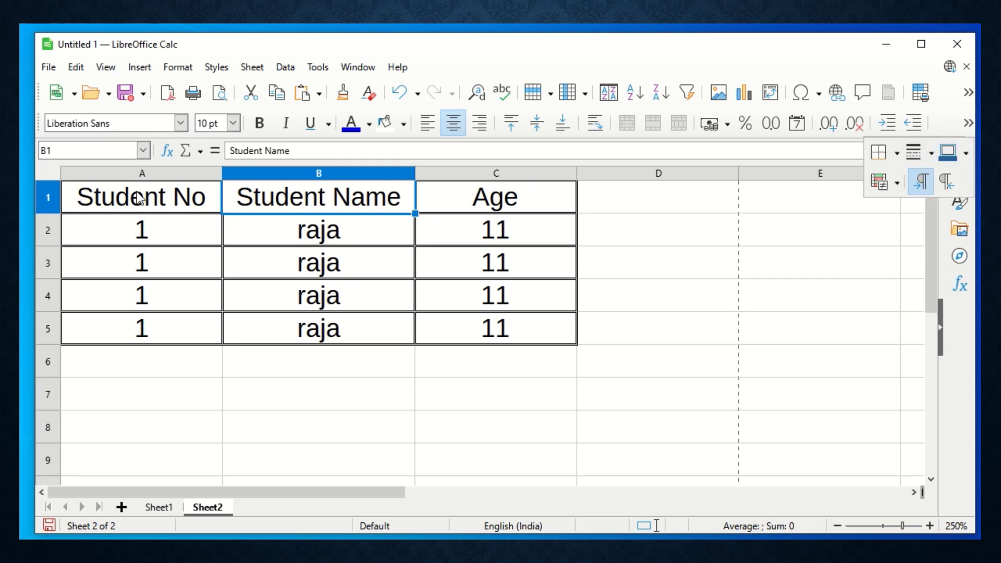
left_click_drag(526, 339, 153, 204)
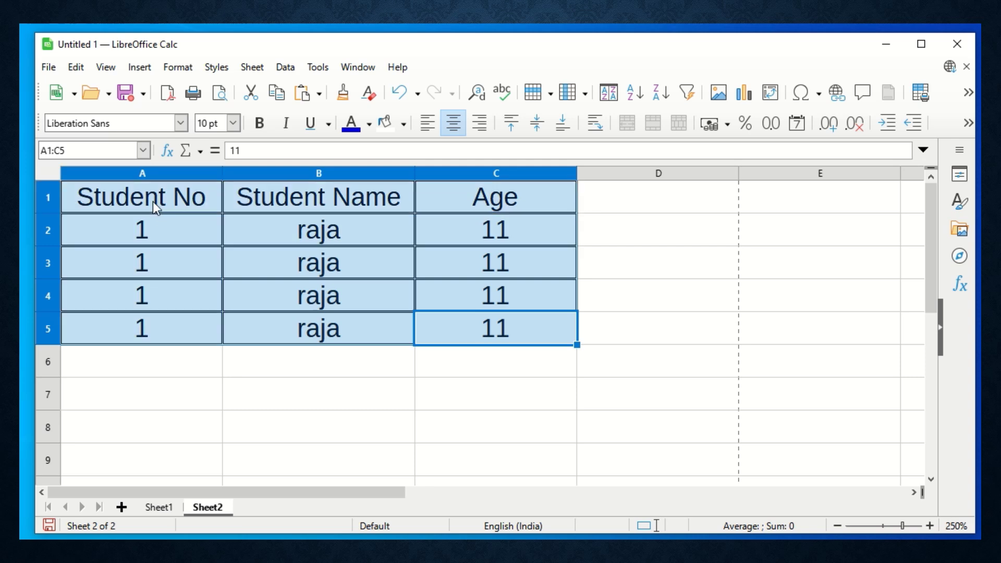
left_click(970, 125)
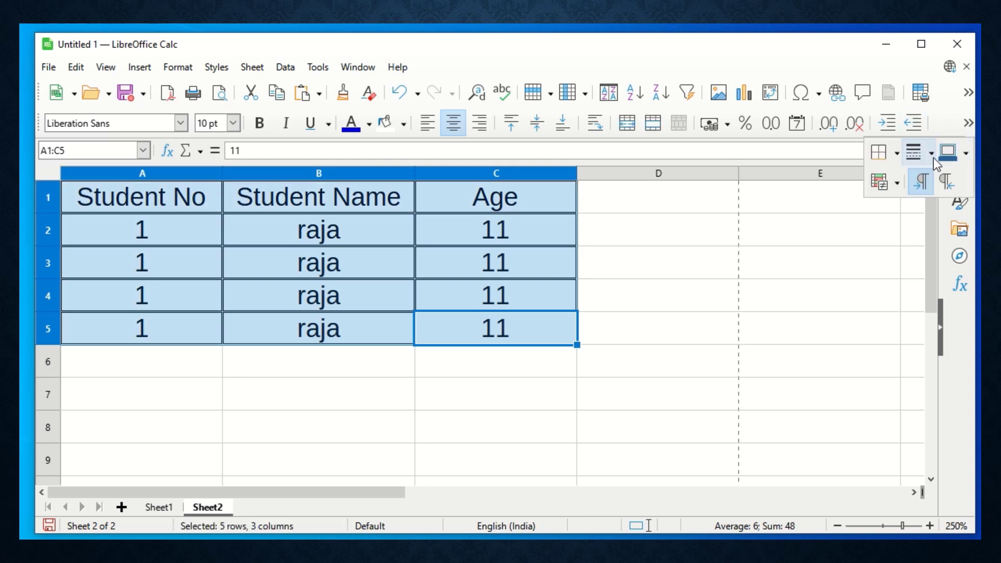
left_click(897, 153)
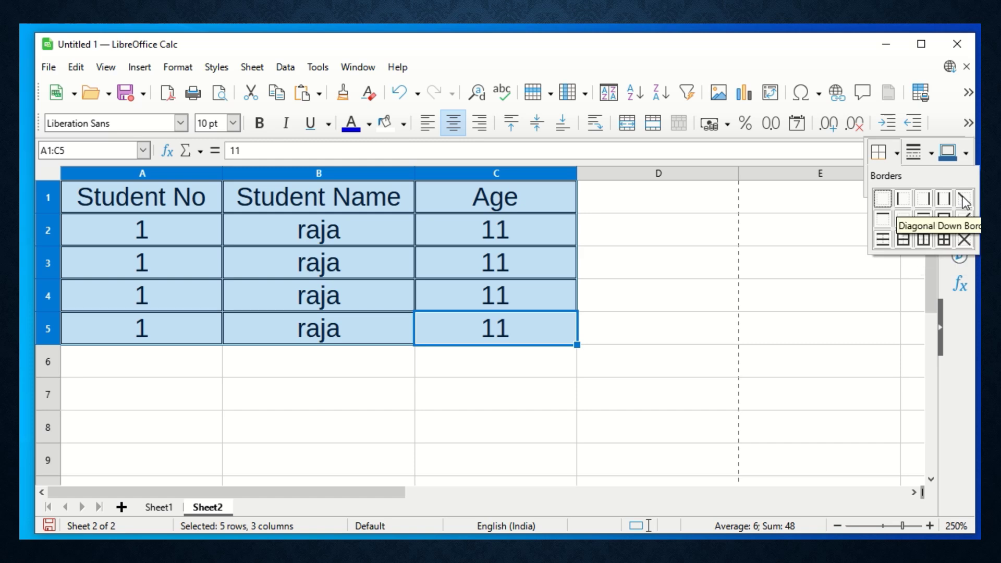
left_click(884, 201)
left_click(565, 227)
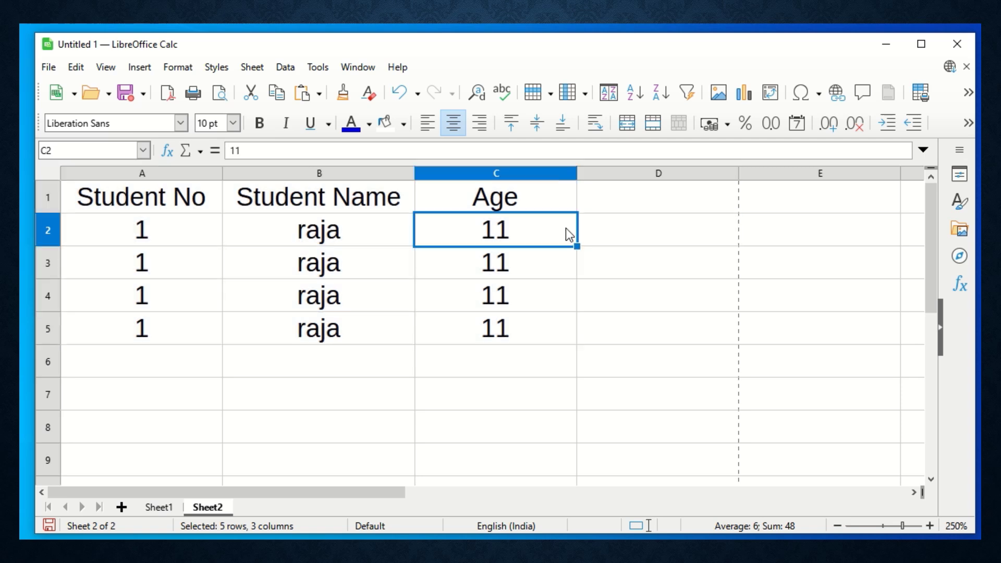
left_click(972, 124)
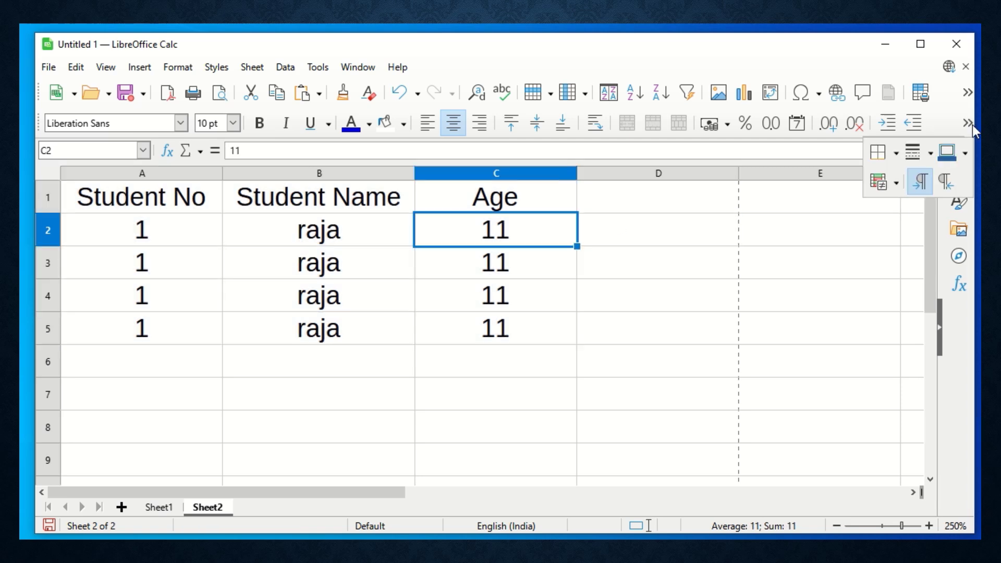
left_click(966, 153)
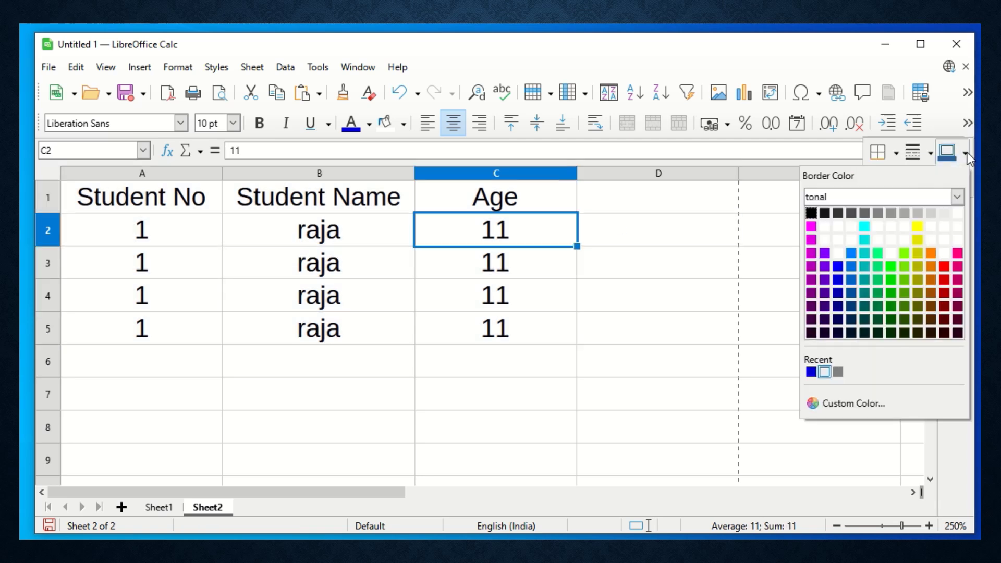
left_click(968, 153)
Put single-line borders around and between all cells of A1:C5
left_click_drag(123, 194, 478, 336)
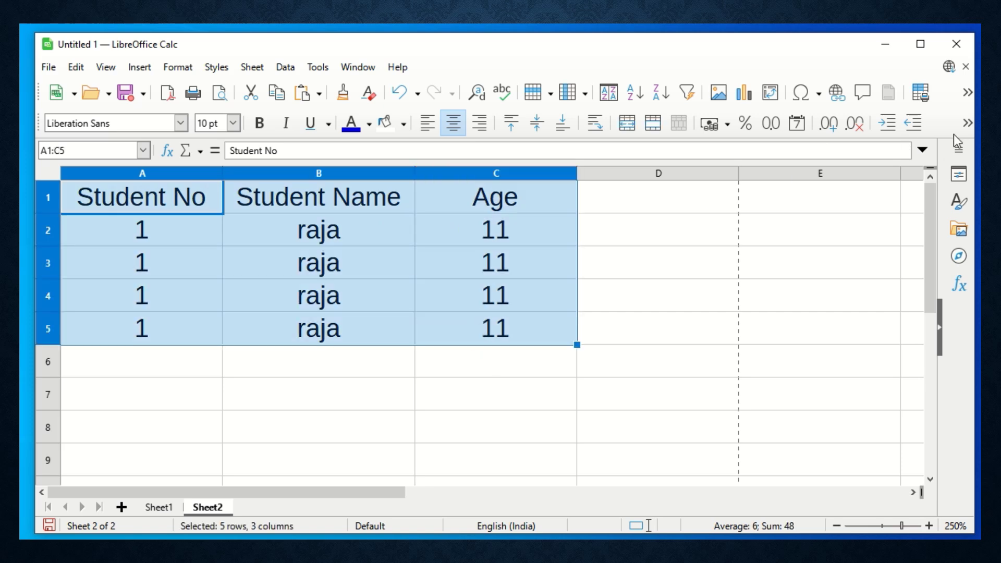
left_click(968, 123)
left_click(894, 155)
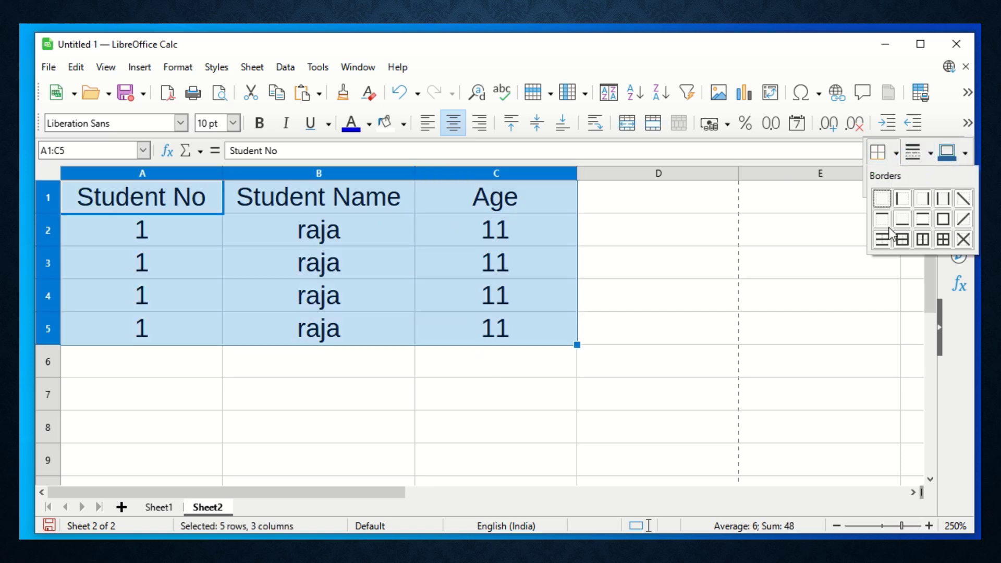
left_click(942, 242)
Set the border colour of the student table A1:C5 to red
left_click(967, 123)
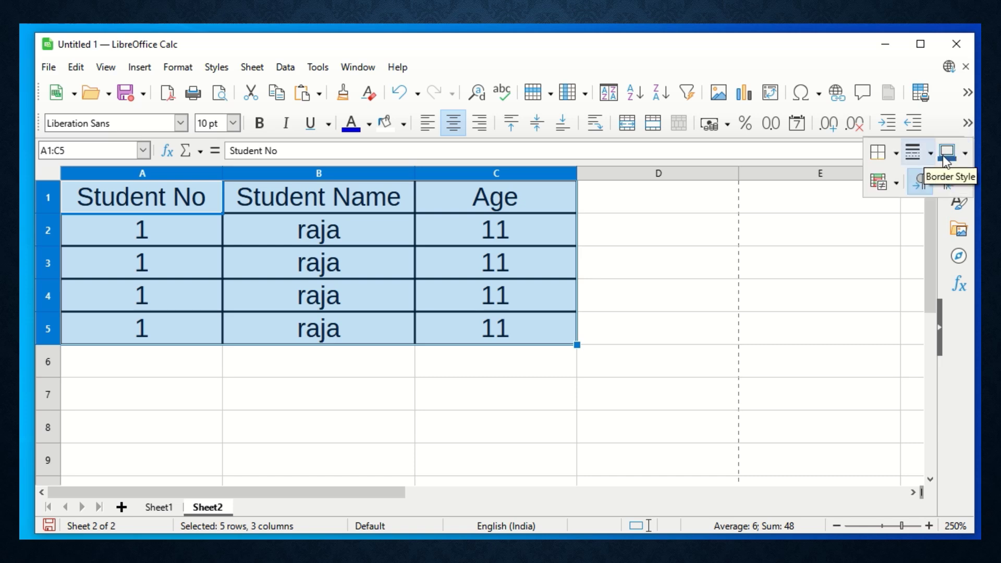
left_click(965, 153)
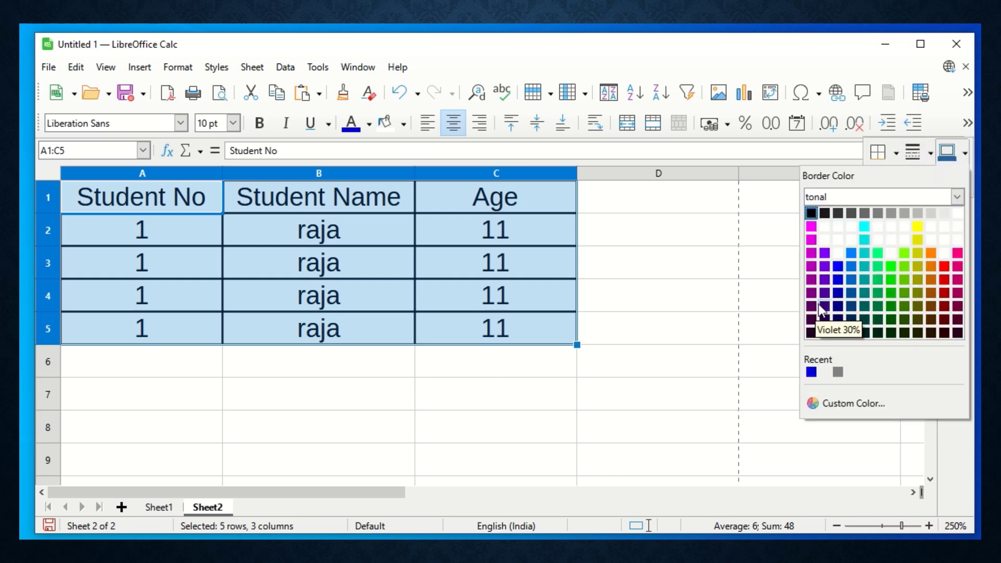
left_click(945, 284)
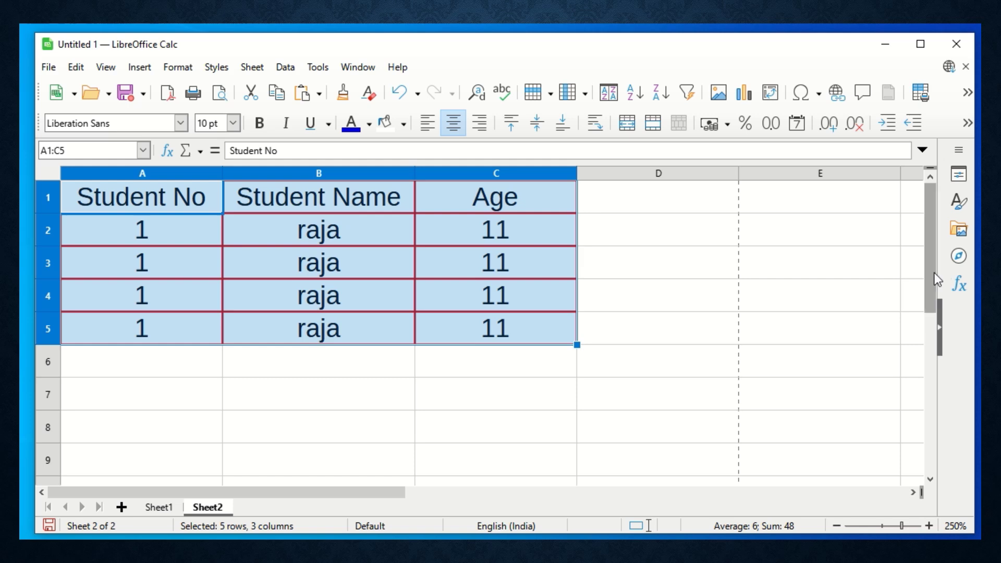
left_click(447, 288)
left_click(483, 230)
left_click(966, 124)
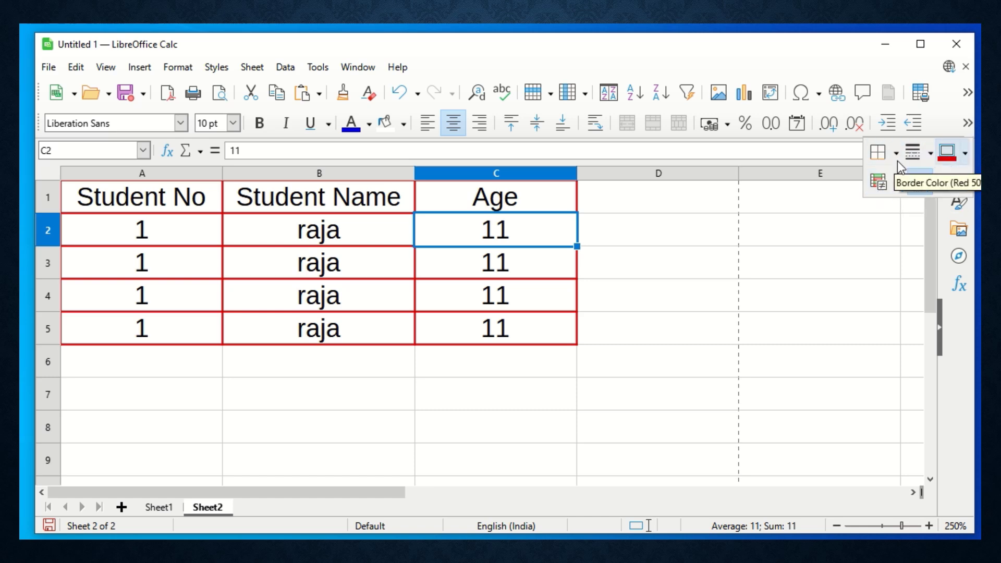
left_click(369, 276)
left_click(176, 209)
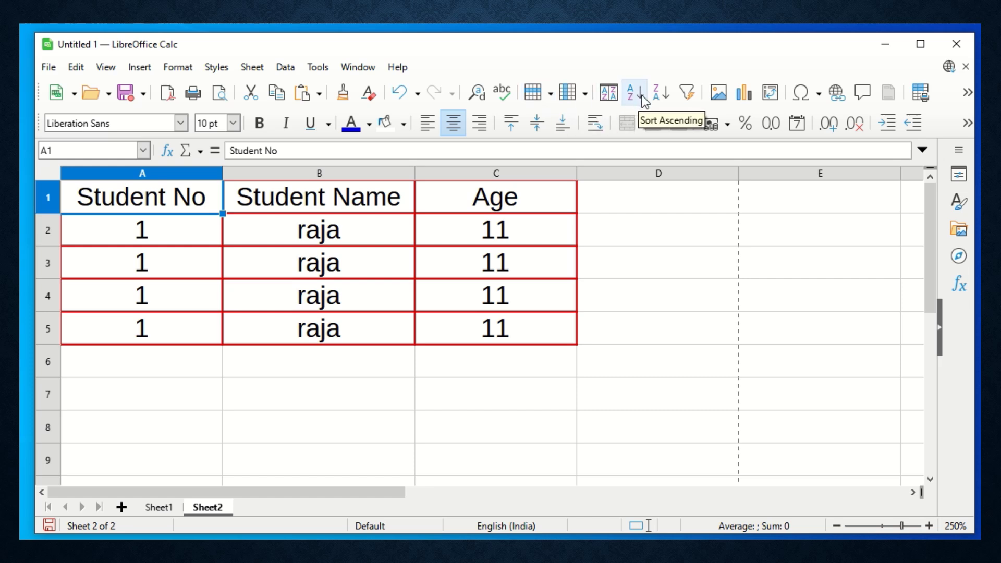
mouse_move(553, 24)
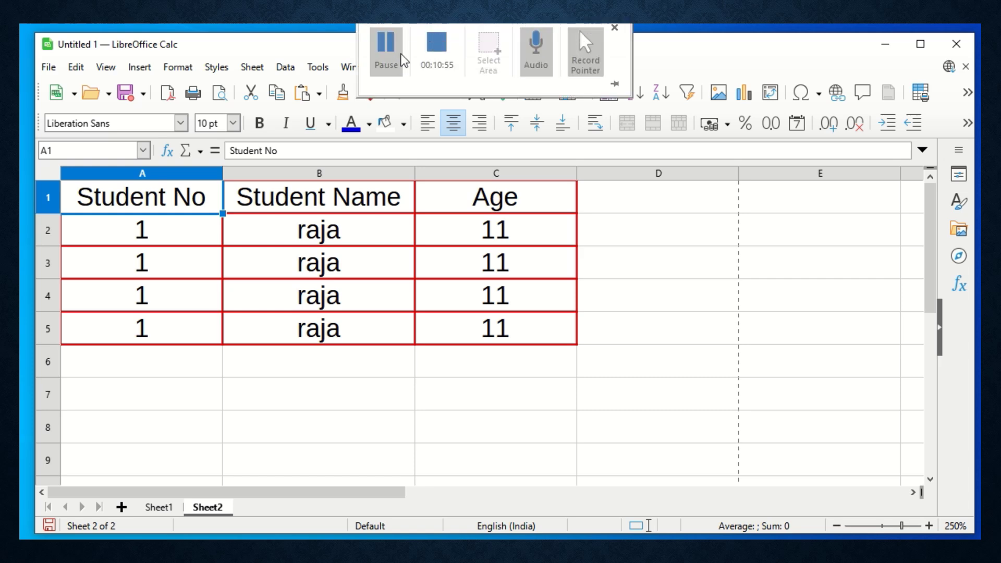
left_click(398, 60)
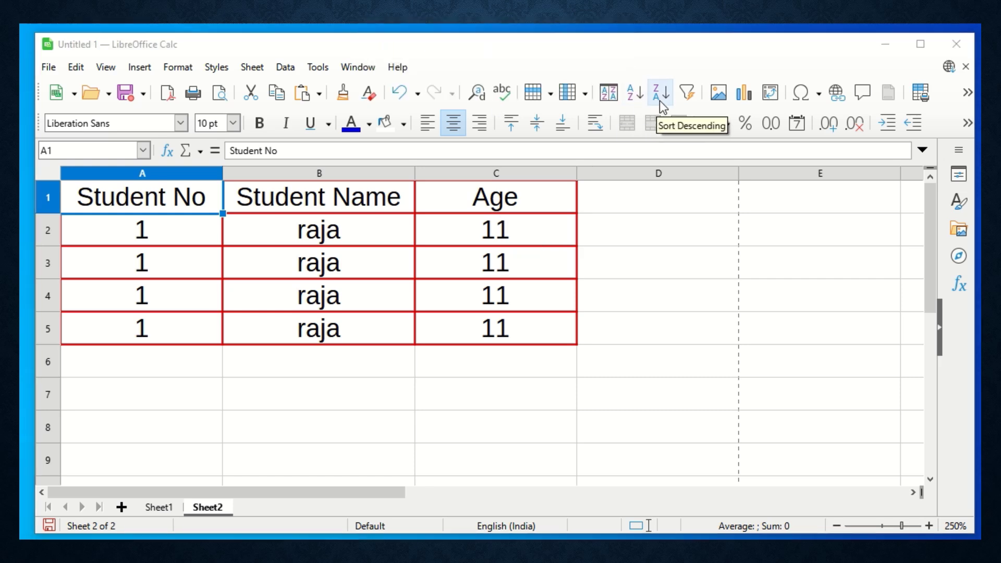
Switch to the employee table on Sheet1 and zoom out to 140% to view all its columns
left_click(519, 230)
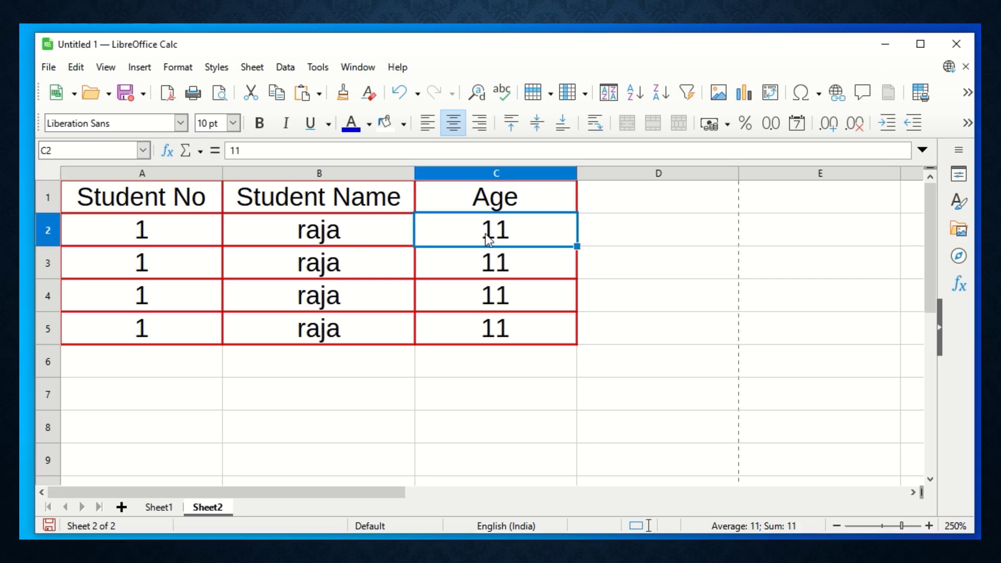
left_click(157, 508)
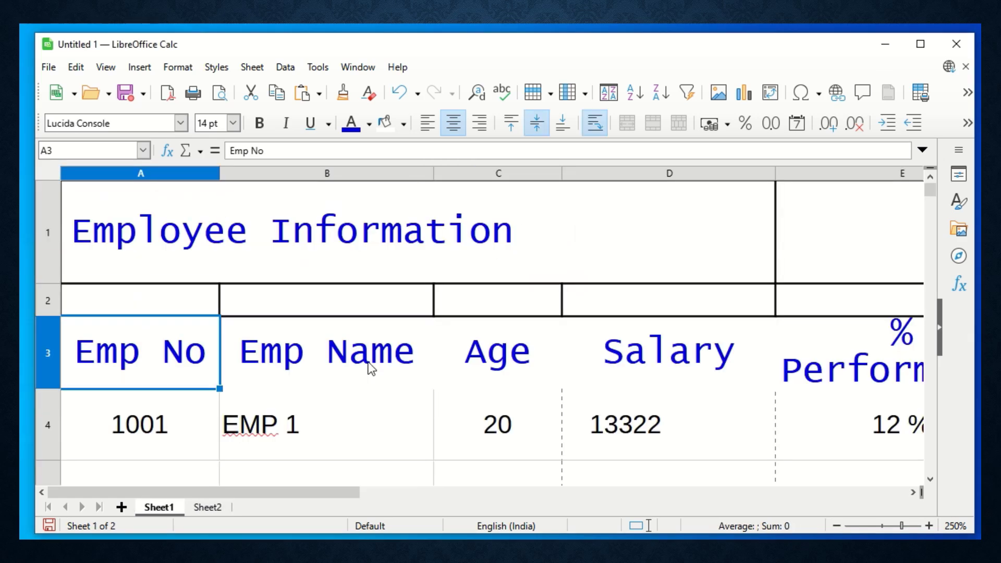
scroll(361, 352, "down", 4, "ctrl")
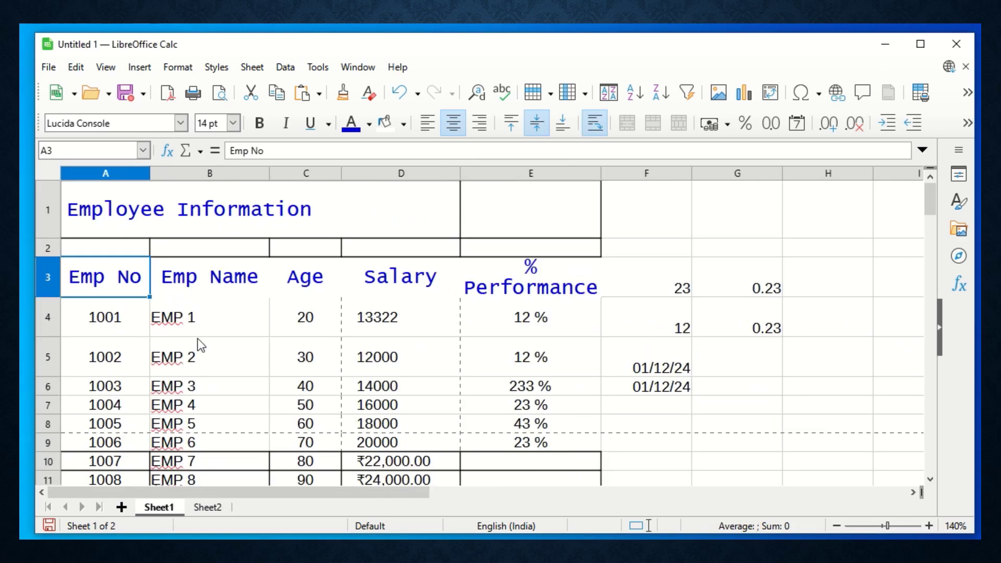
left_click(198, 330)
left_click_drag(199, 333, 209, 442)
left_click(218, 326)
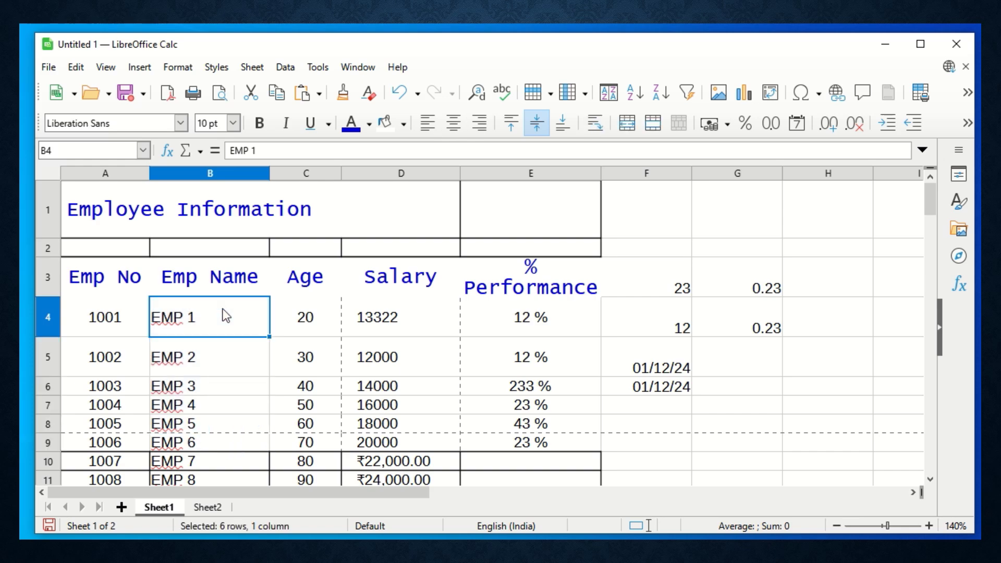
scroll(211, 358, "down", 3)
scroll(209, 359, "up", 3)
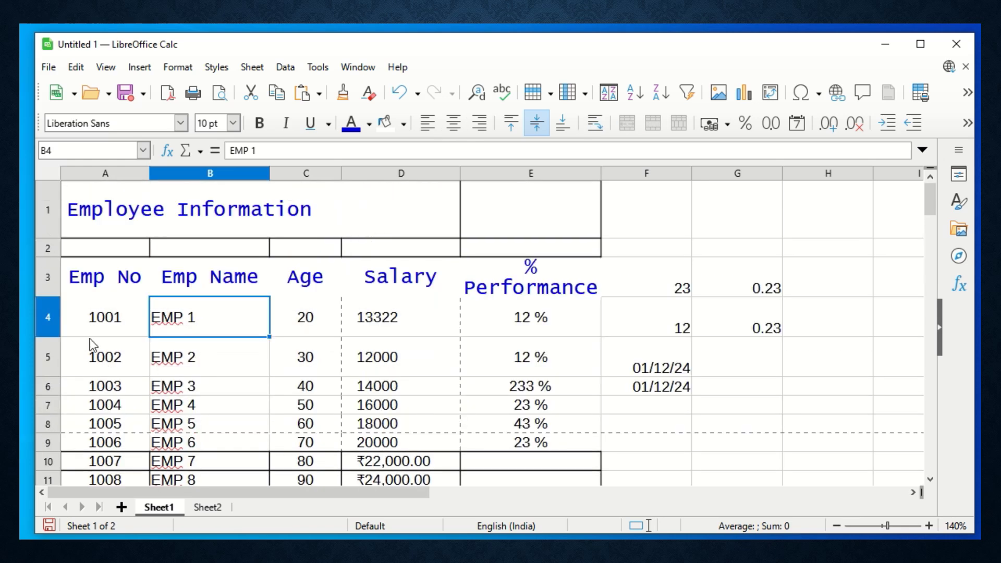
left_click(91, 321)
left_click_drag(93, 282, 514, 389)
scroll(518, 398, "down", 8)
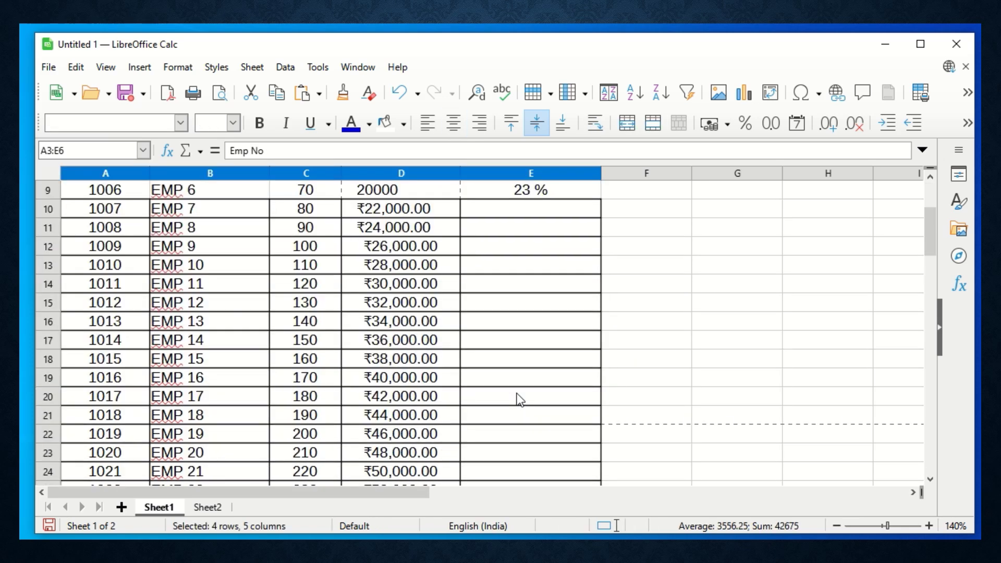
scroll(517, 398, "up", 8)
left_click_drag(118, 302, 590, 306)
key("ctrl+z")
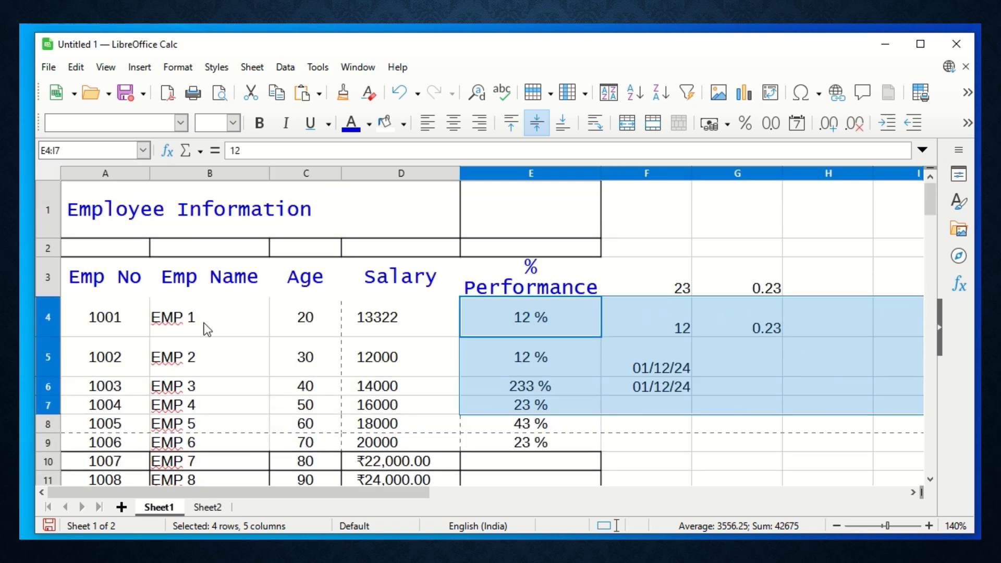
Select the employee table from the Emp No heading to the last row, A3:E79
left_click(96, 319)
left_click(99, 282)
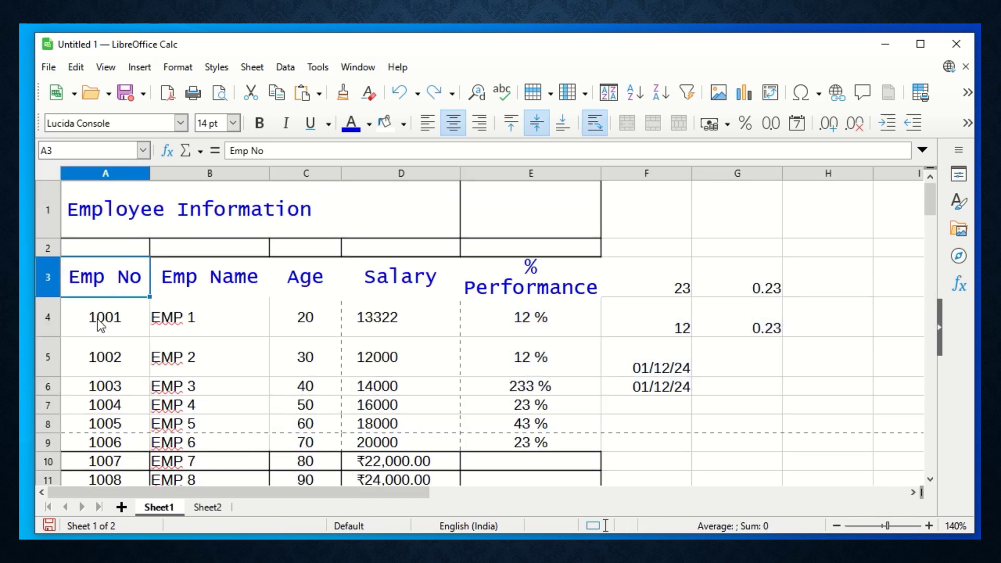
left_click_drag(112, 292, 509, 463)
scroll(511, 458, "down", 4)
scroll(510, 454, "down", 20)
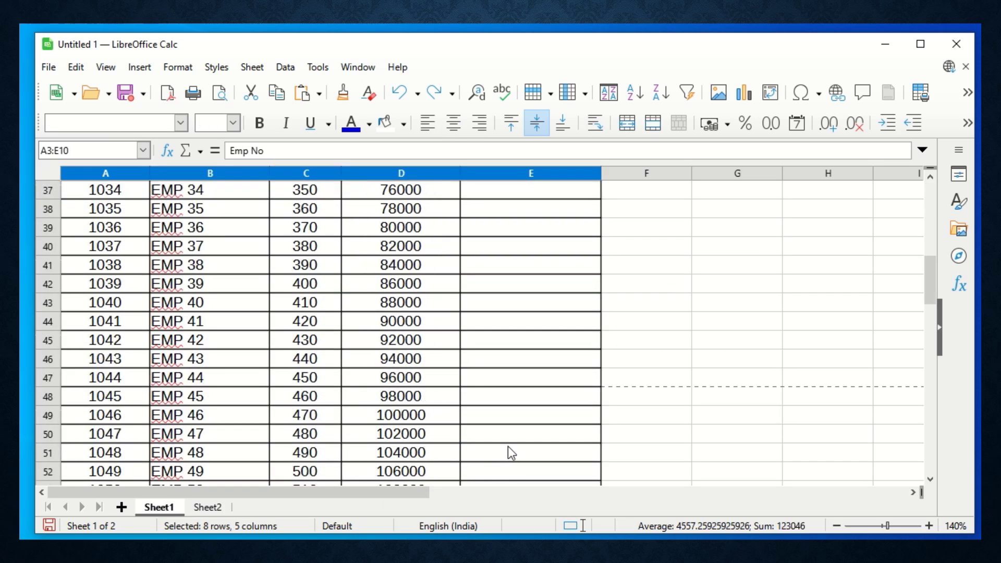
left_click(523, 302, "shift")
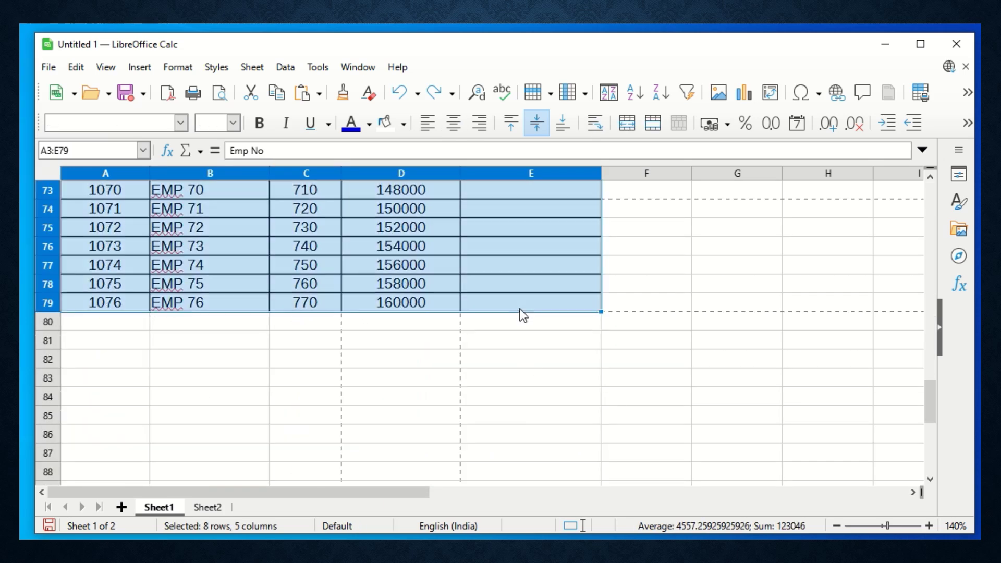
scroll(365, 286, "up", 20)
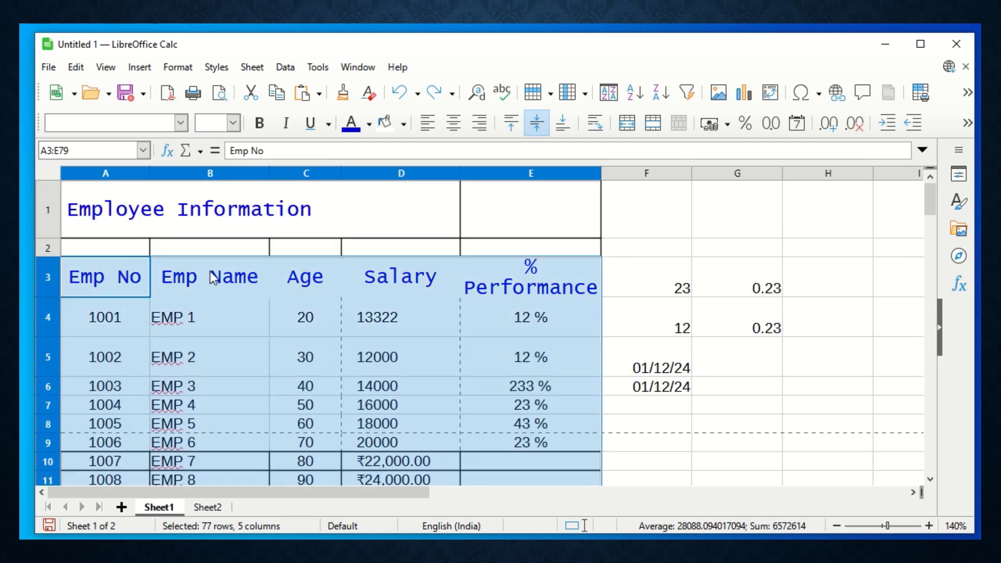
Sort the selected range A3:E79 by Emp No in descending order, treating the first row as column labels
left_click(613, 99)
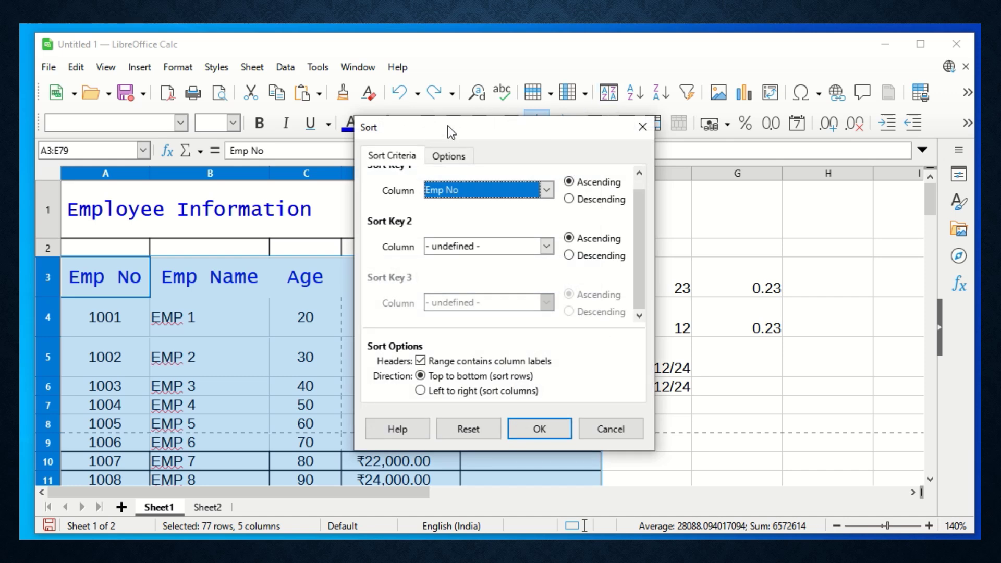
left_click_drag(448, 126, 488, 127)
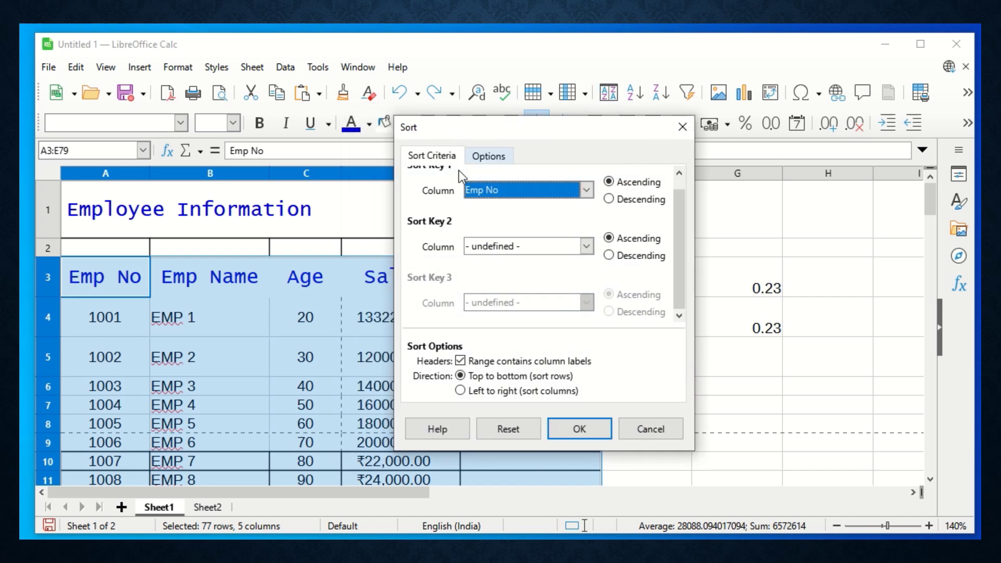
left_click(497, 192)
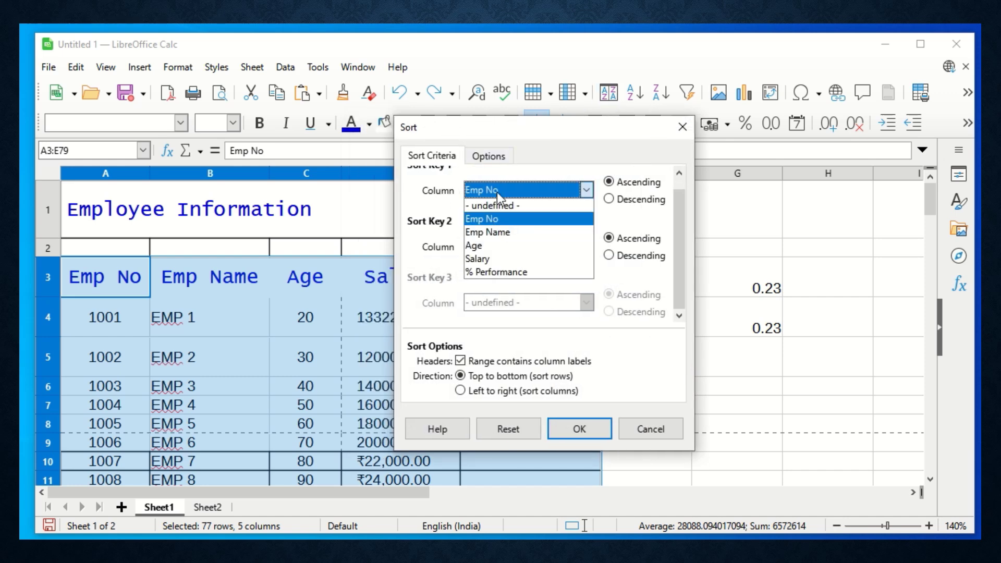
left_click(497, 192)
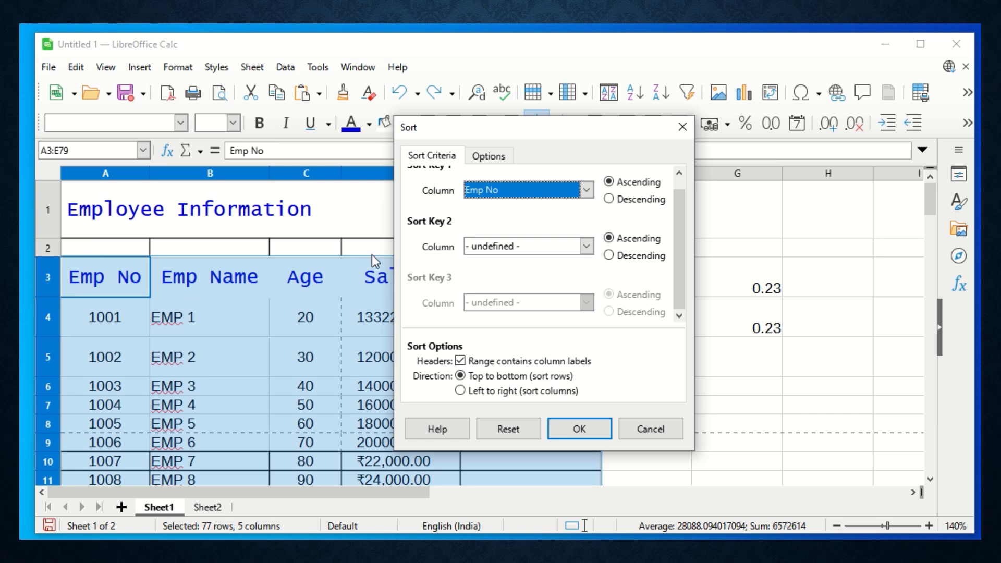
left_click(529, 192)
left_click(528, 193)
left_click(528, 193)
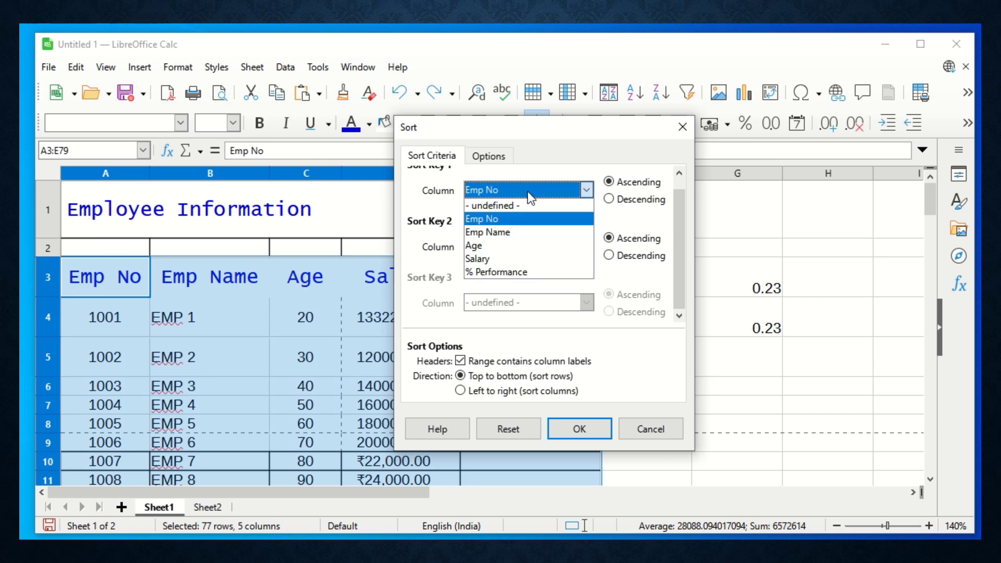
left_click(496, 215)
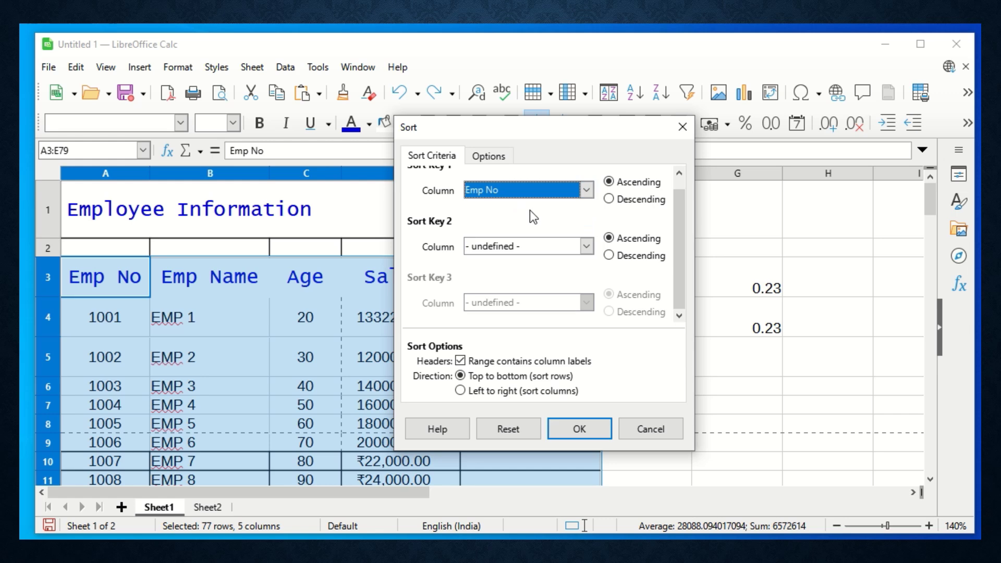
left_click(621, 199)
left_click(622, 182)
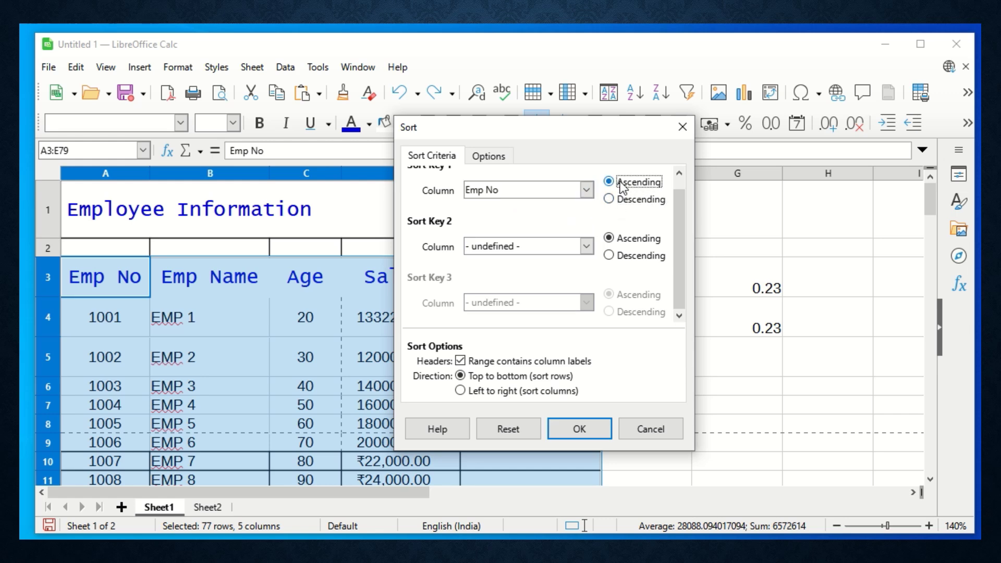
left_click(659, 199)
left_click(568, 434)
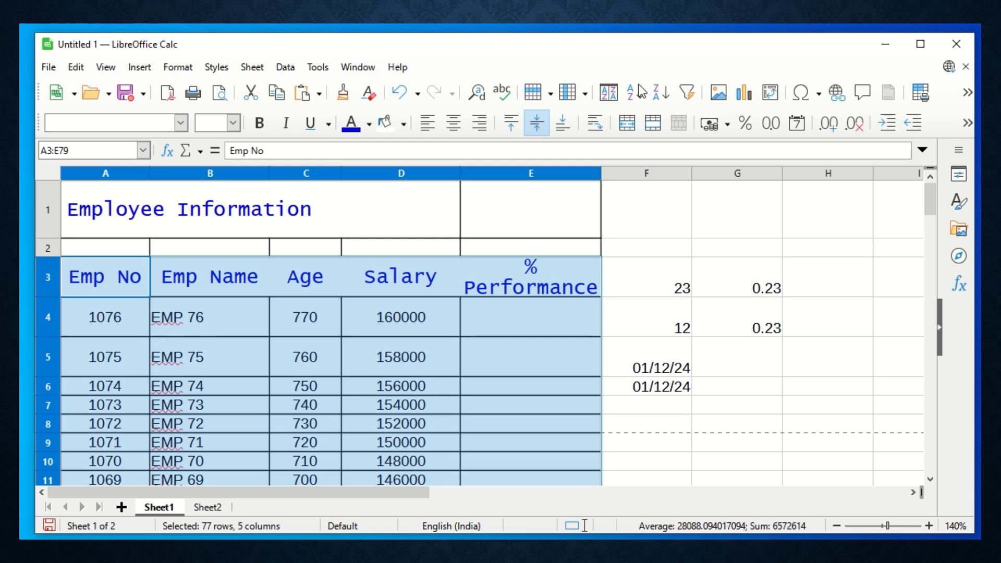
Sort the employee table again with Salary in descending order added as the second sort key
left_click(611, 97)
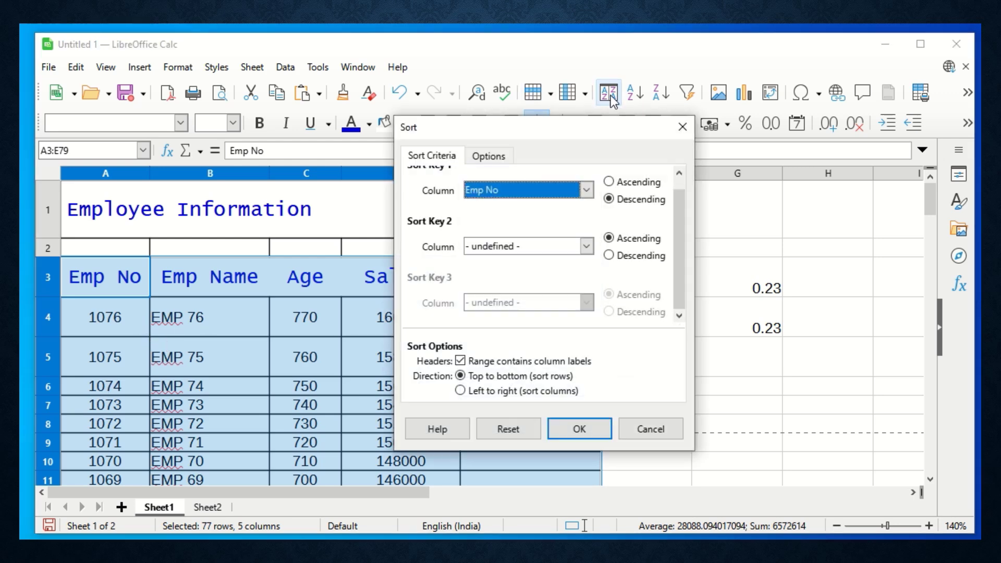
left_click(544, 246)
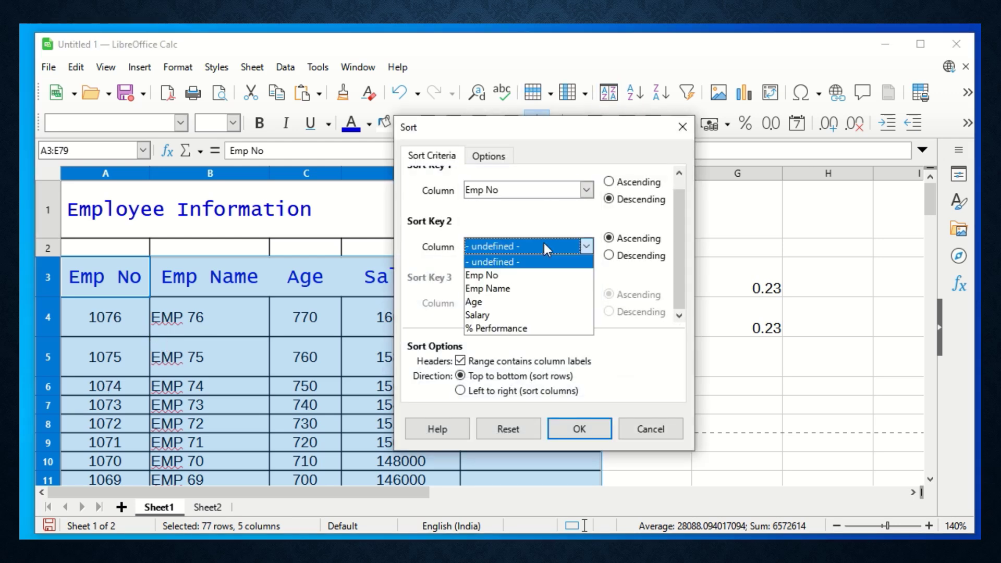
left_click(543, 243)
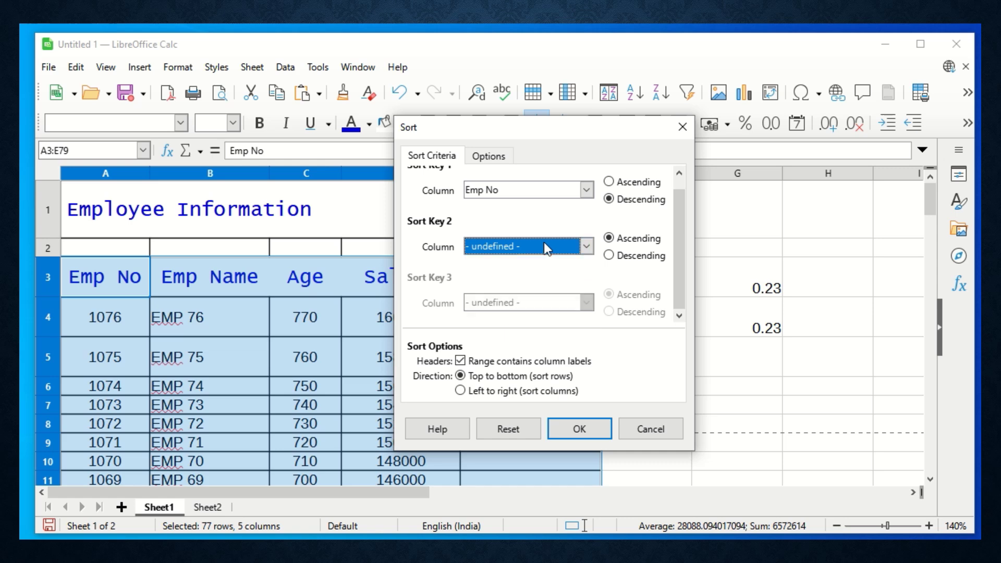
left_click(564, 245)
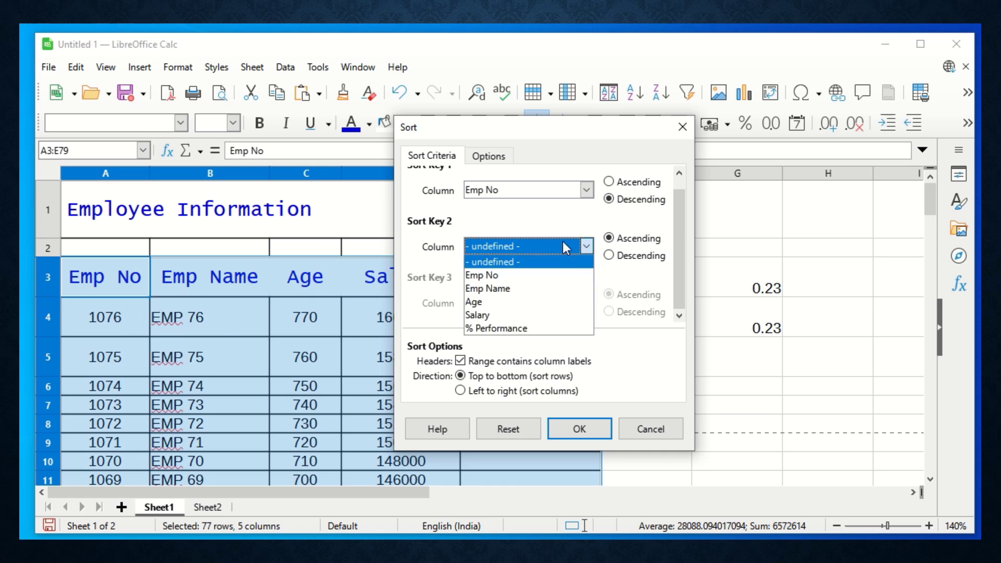
left_click(564, 243)
left_click(563, 243)
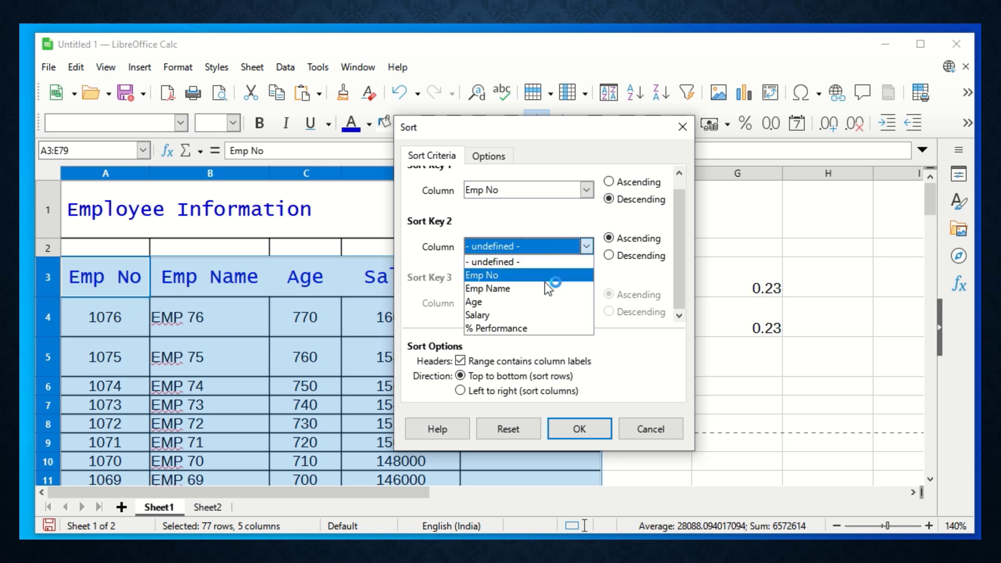
left_click(524, 320)
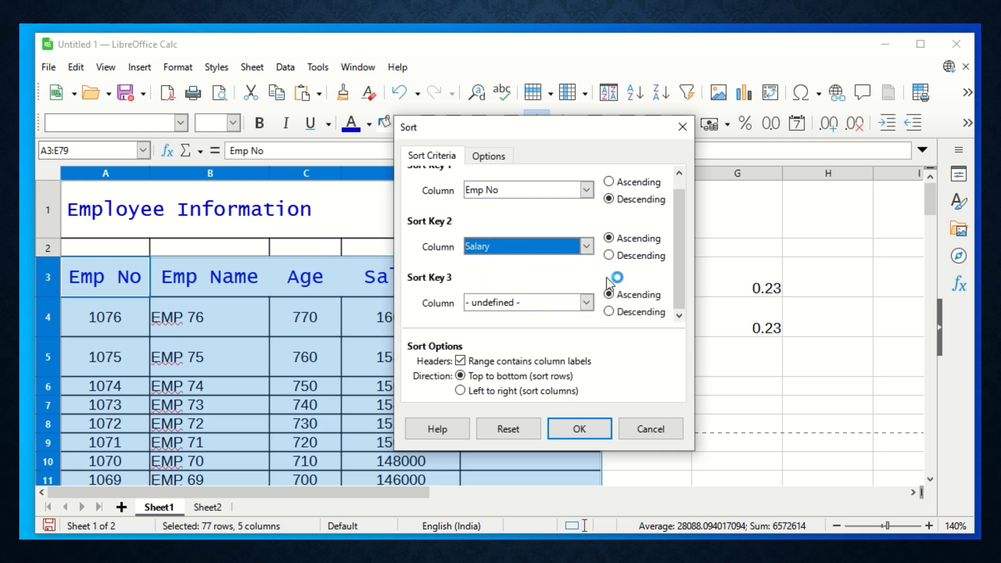
left_click(624, 256)
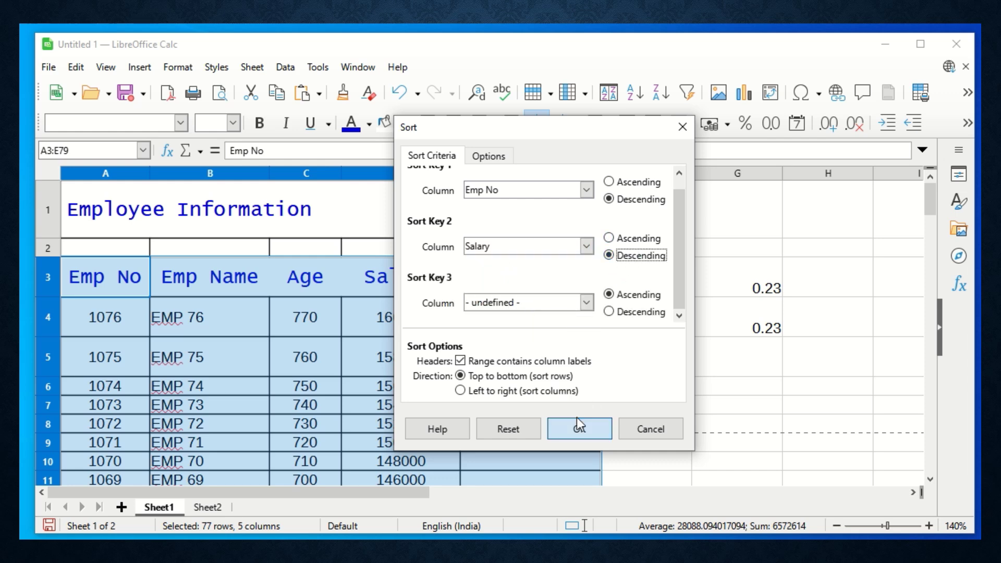
left_click(578, 427)
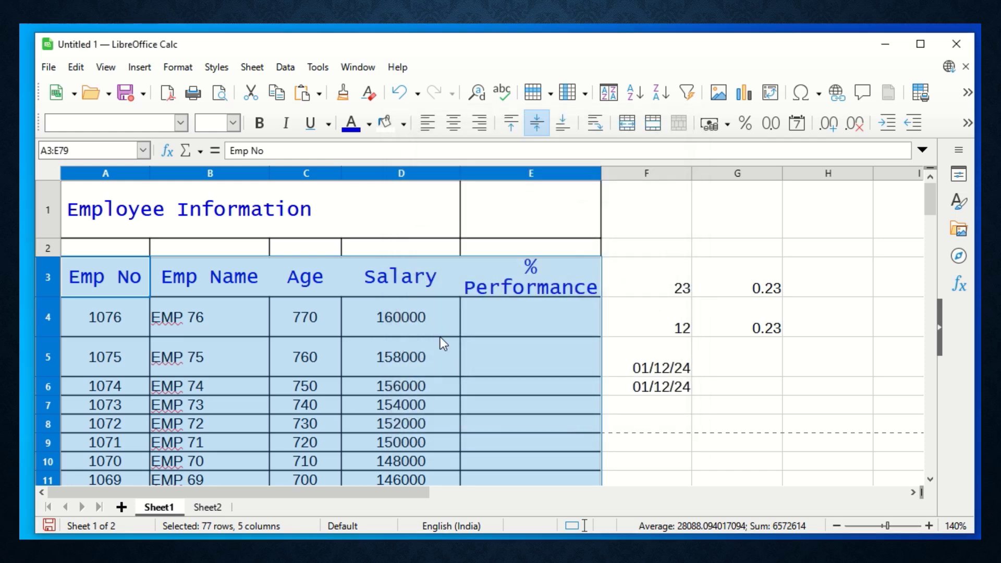
Re-sort the employee table with Emp No in ascending order as the first sort key
left_click(610, 96)
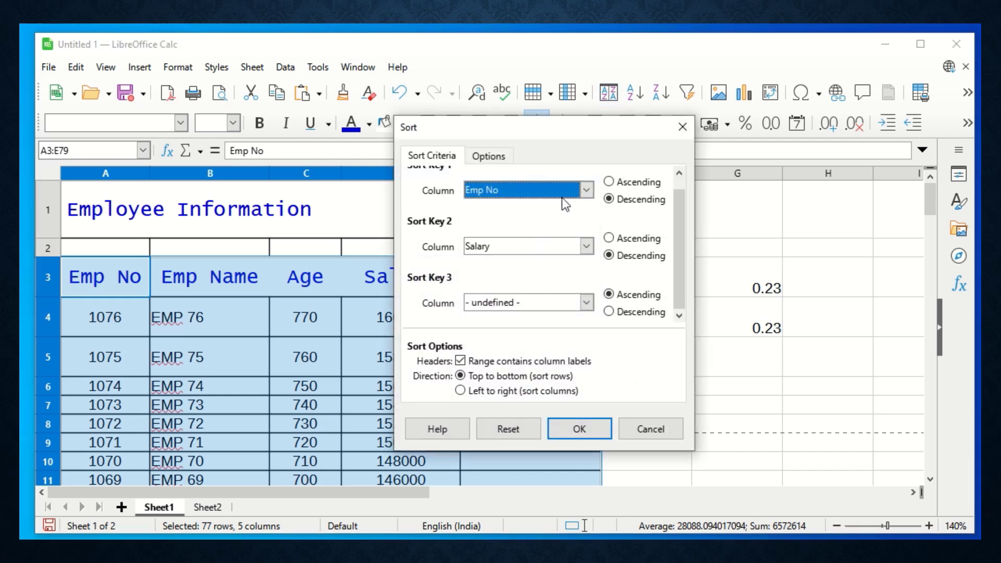
left_click(571, 193)
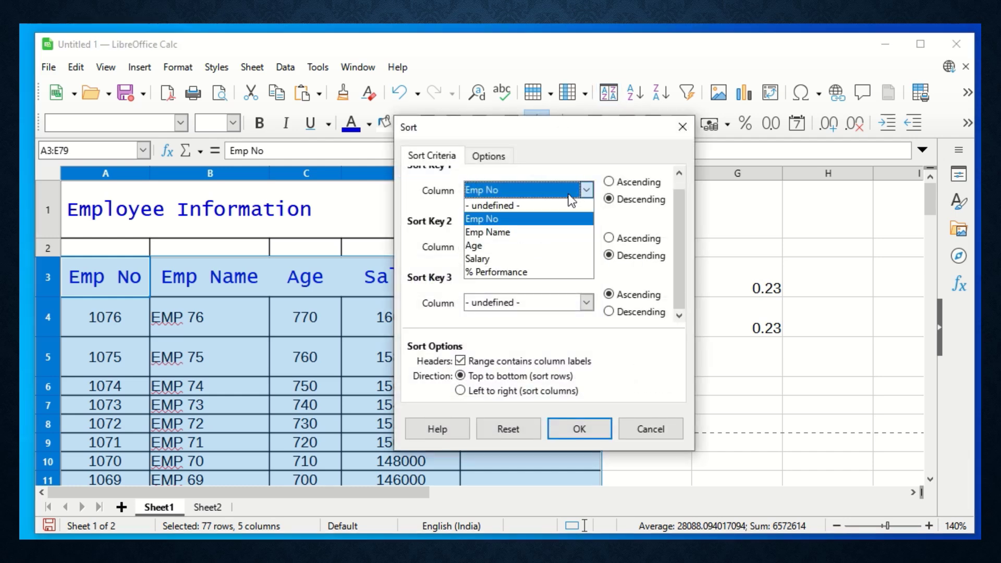
left_click(525, 219)
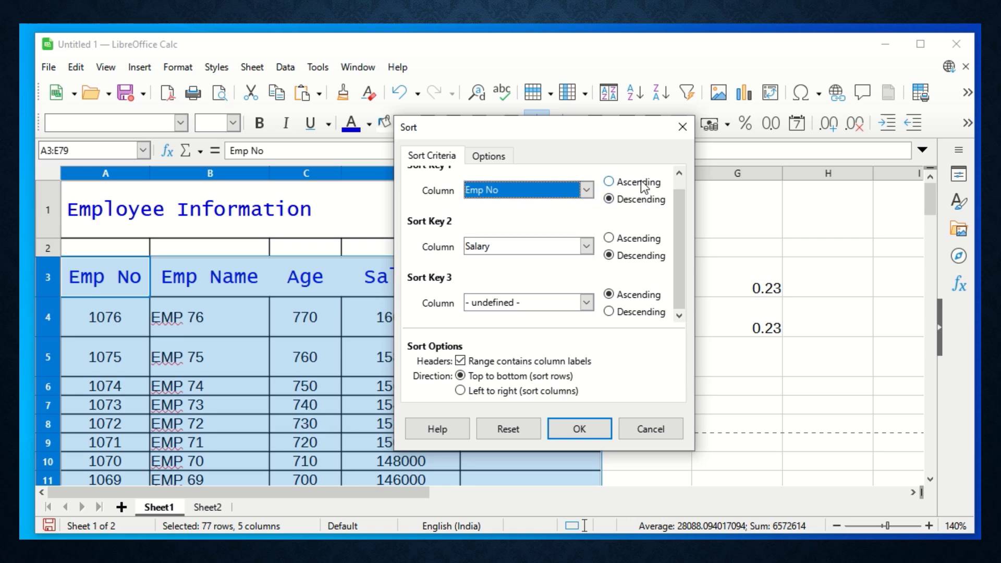
left_click(639, 181)
left_click(580, 429)
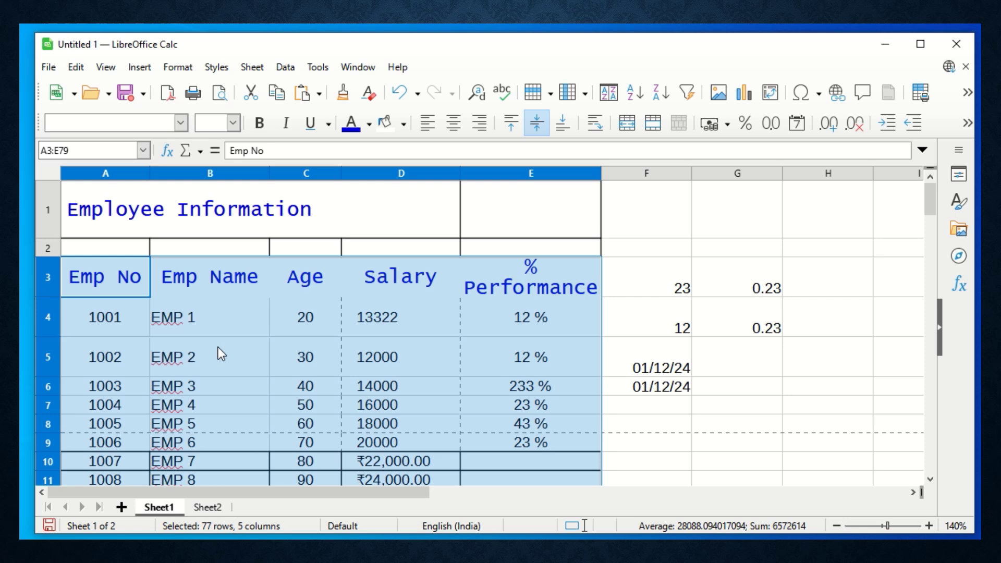
Quick-sort the employee numbers A4:A8 in descending order with the selection extended to A3:G79, and re-sort that range in ascending order
left_click(209, 319)
left_click_drag(107, 315, 116, 425)
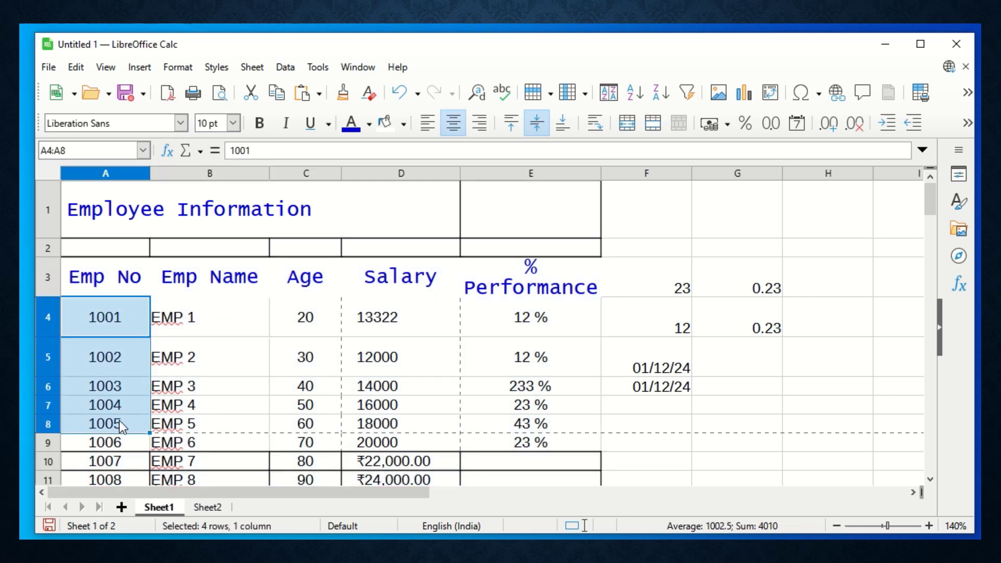
left_click(661, 96)
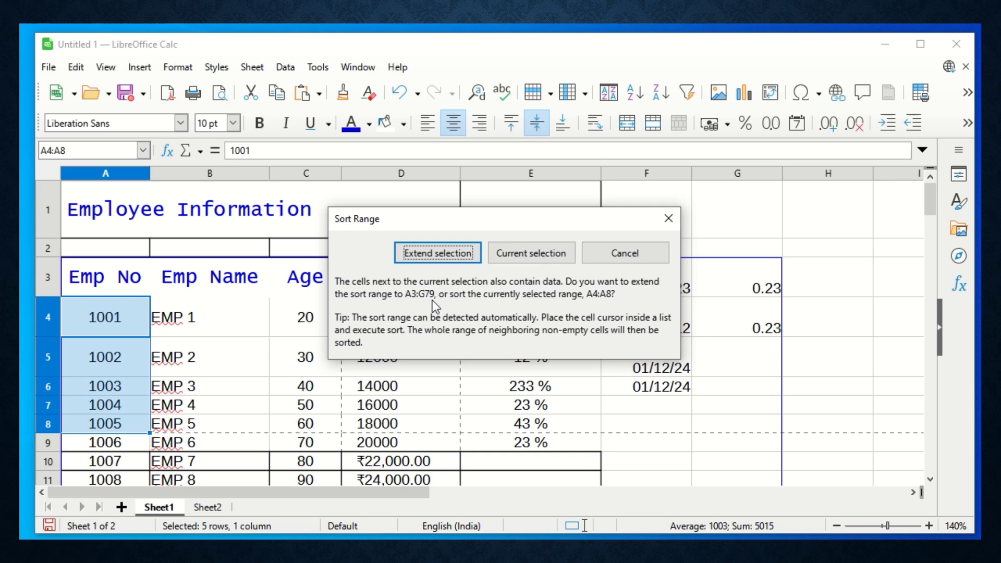
left_click(454, 261)
left_click(453, 260)
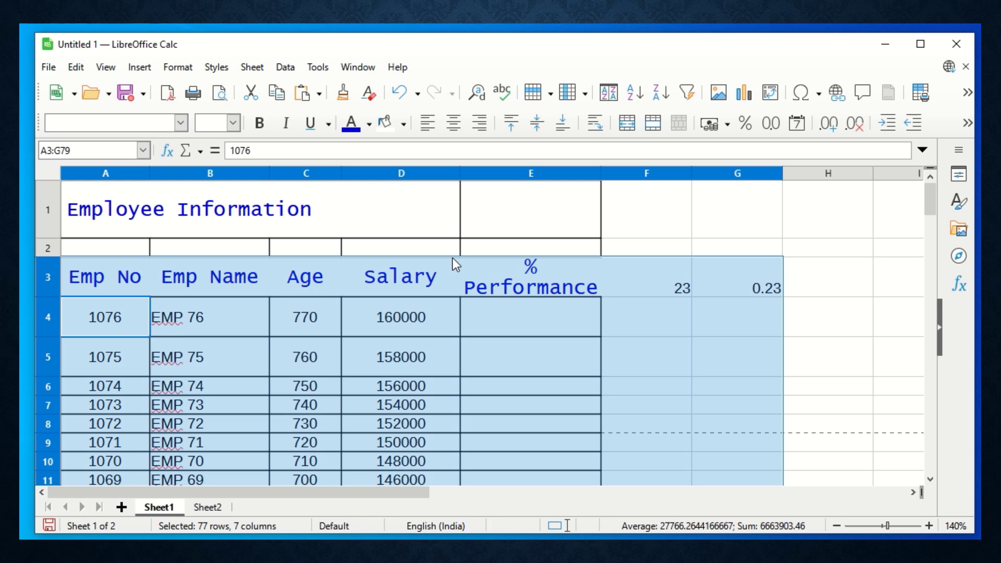
left_click(629, 96)
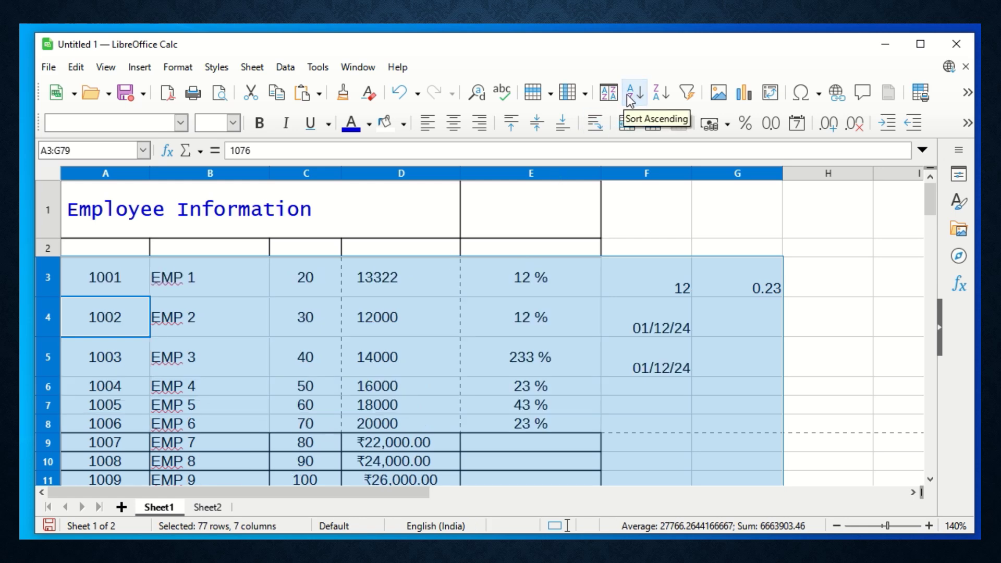
Quick-sort the selected range A3:G79 in descending order, switch it to ascending, and return it to descending order
left_click(661, 93)
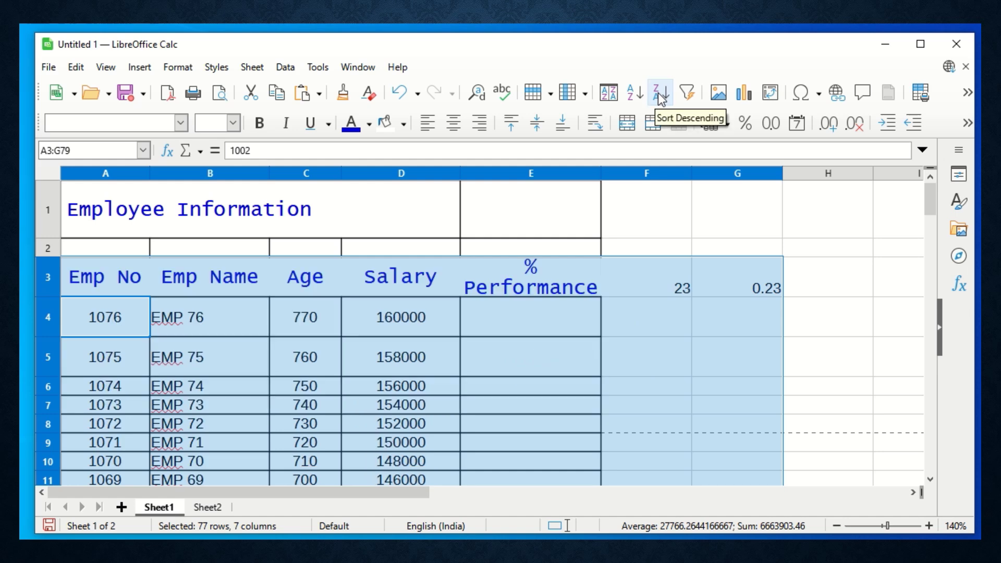
left_click(642, 103)
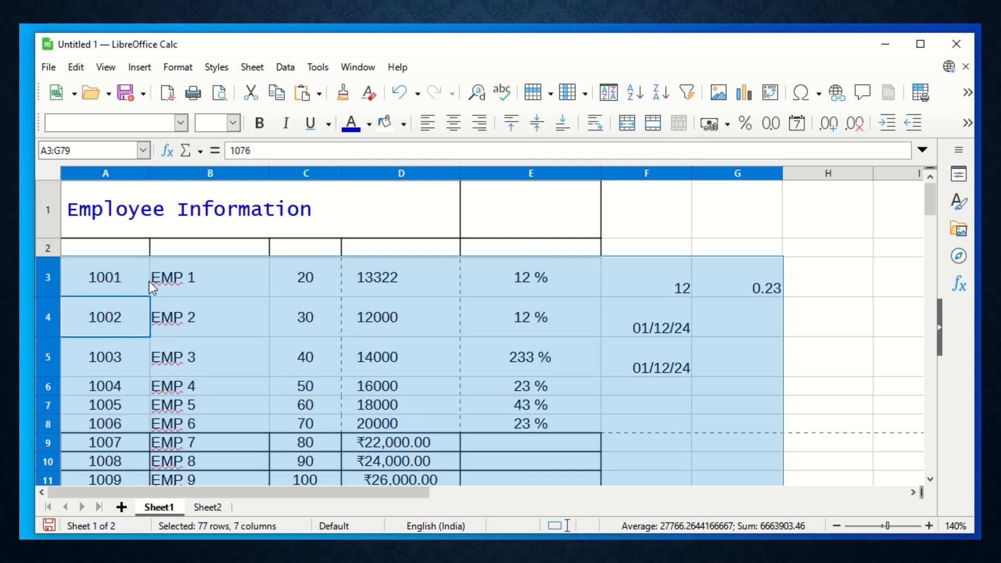
left_click(671, 98)
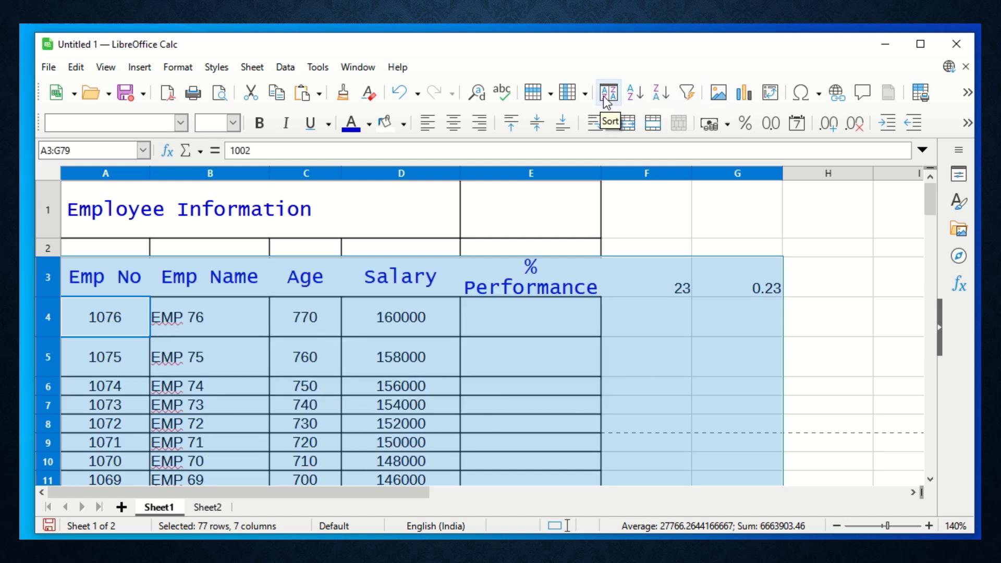
left_click(607, 95)
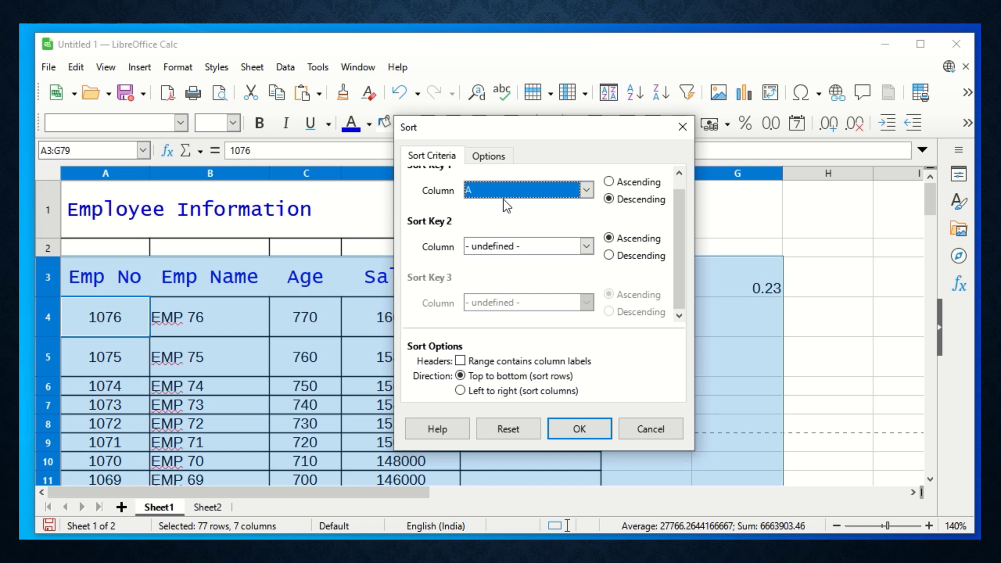
key("Escape")
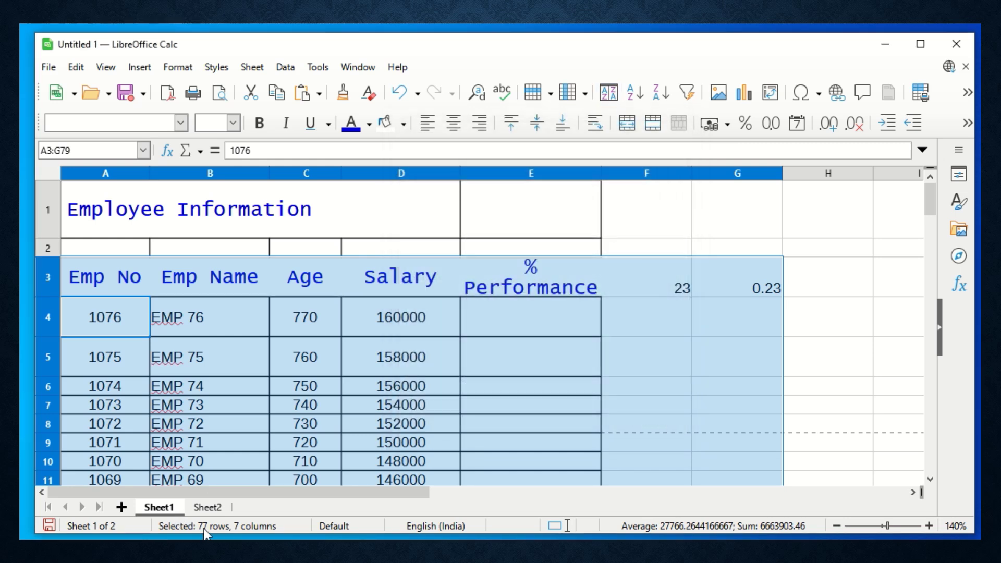
On Sheet2, renumber the students in cells A3 to A5 as 2, 3 and 4
left_click(207, 507)
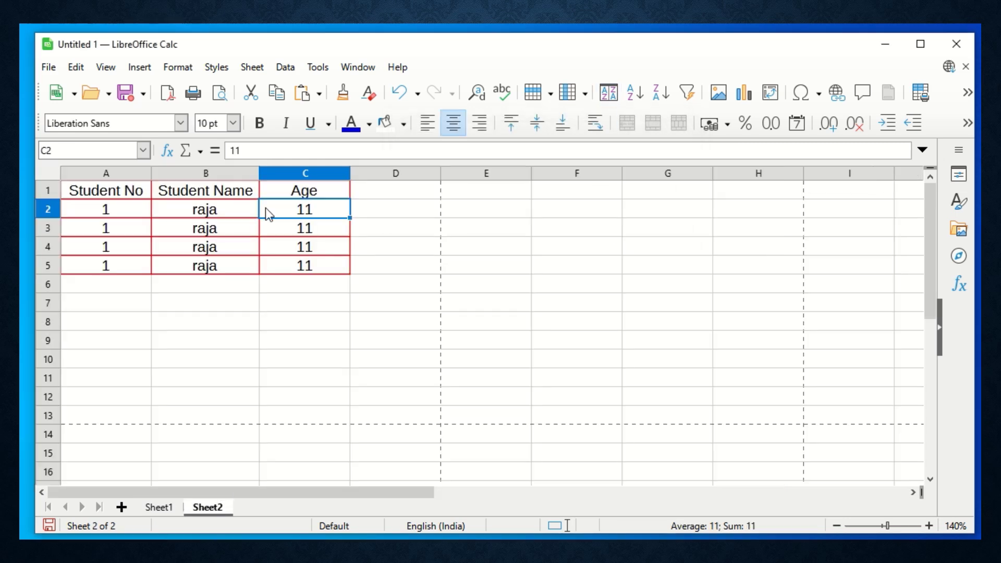
left_click(116, 234)
type("2")
key("Return")
type("3")
key("Return")
type("4")
left_click(112, 298)
Set the student ages in cells C2 to C5 to 10, 10, 21 and 2
left_click_drag(101, 191, 318, 269)
left_click(239, 223)
left_click(307, 214)
type("10")
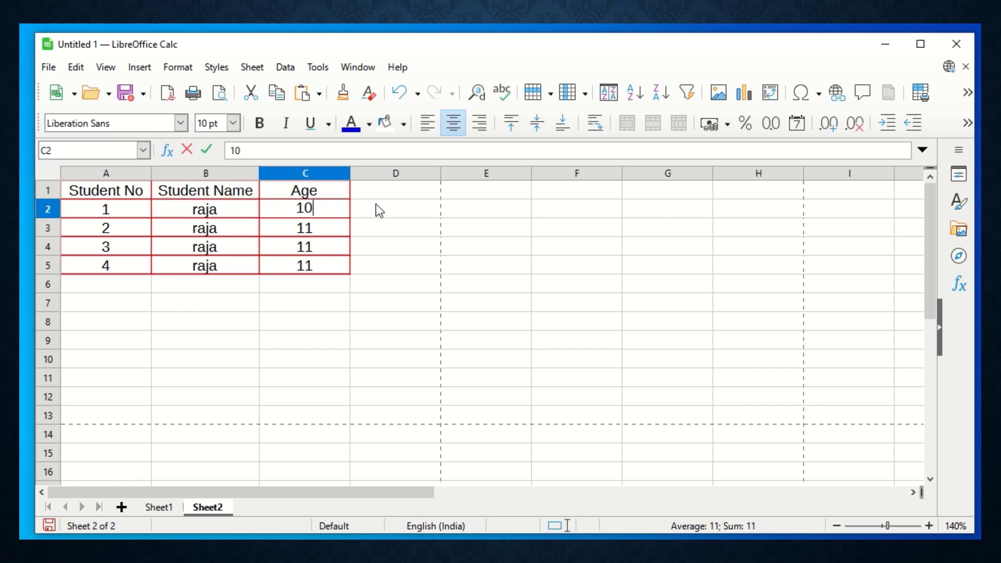
key("Return")
type("10")
key("Return")
type("21")
key("Return")
key("BackSpace")
type("2")
key("Return")
key("Up")
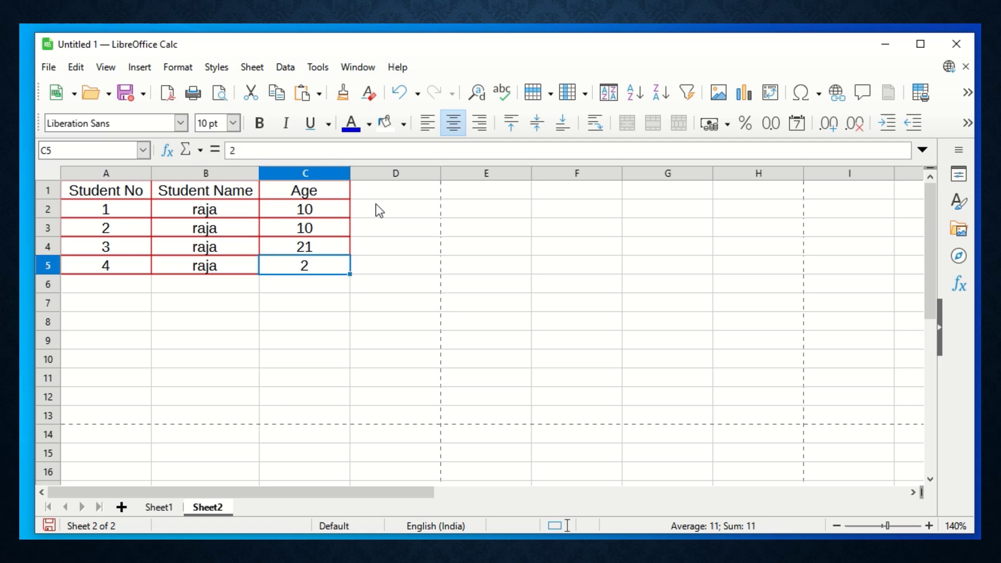
Sort the student table A1:C5 by Student No in ascending order with column labels, and re-sort it in descending order
left_click_drag(120, 198, 332, 270)
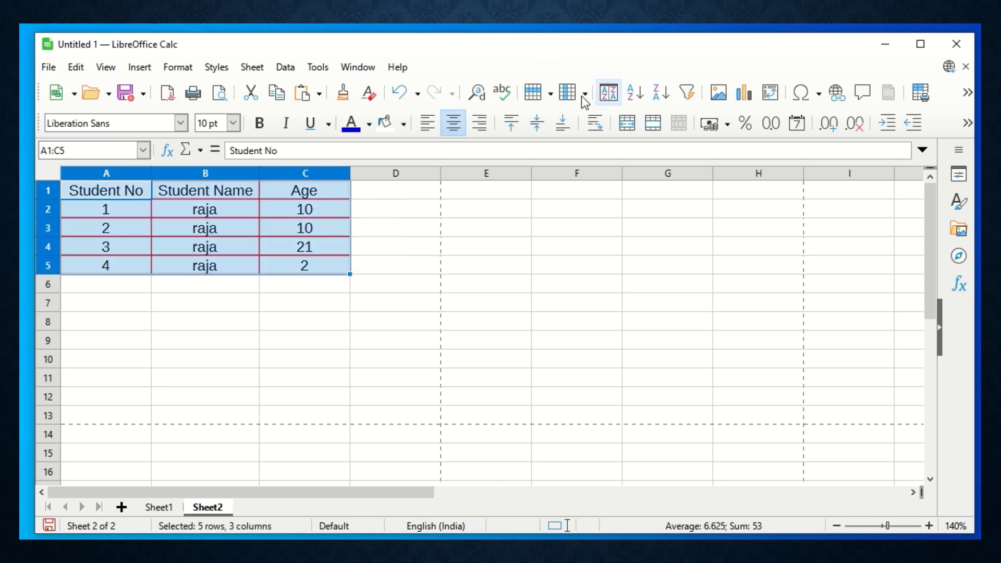
left_click(610, 94)
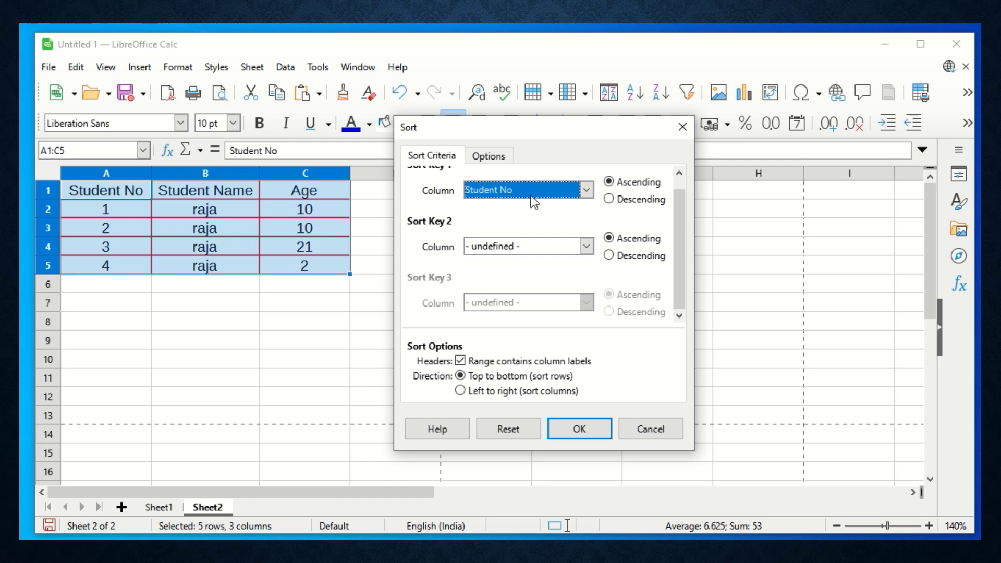
left_click(577, 429)
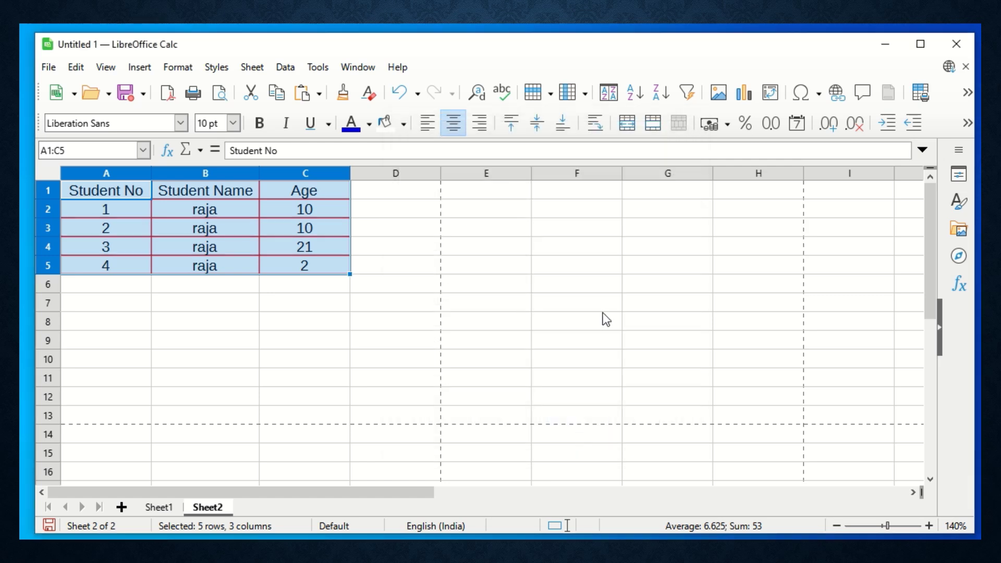
left_click(609, 93)
left_click(609, 199)
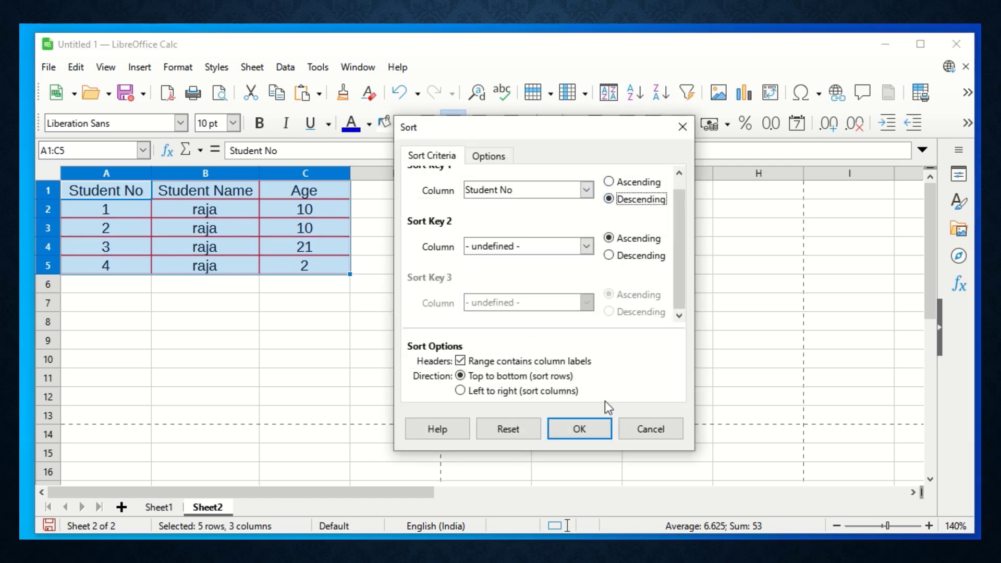
left_click(585, 436)
left_click(274, 215)
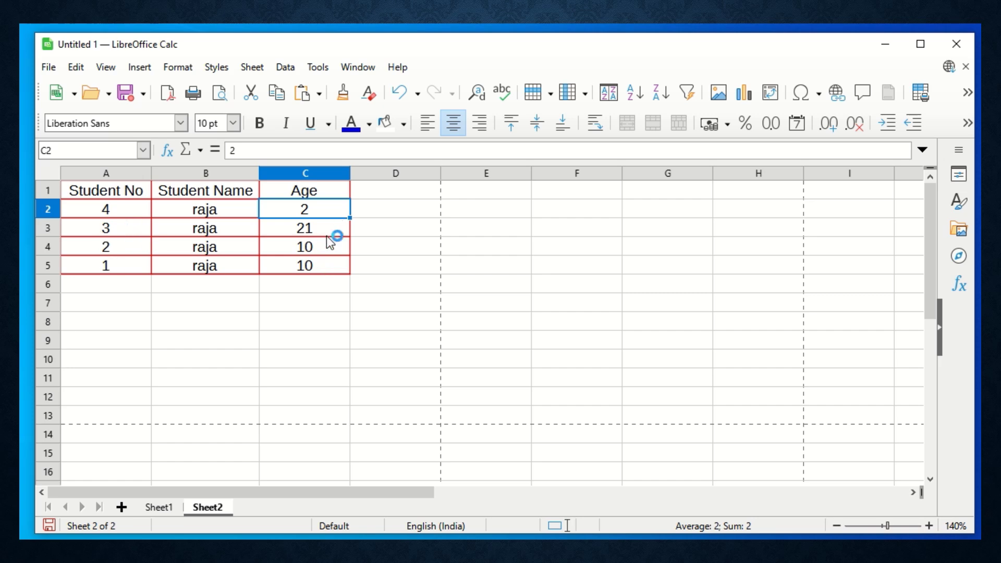
Sort the student table by Age in descending order, with Student No in ascending order as the second sort key
left_click(307, 265)
left_click(309, 250)
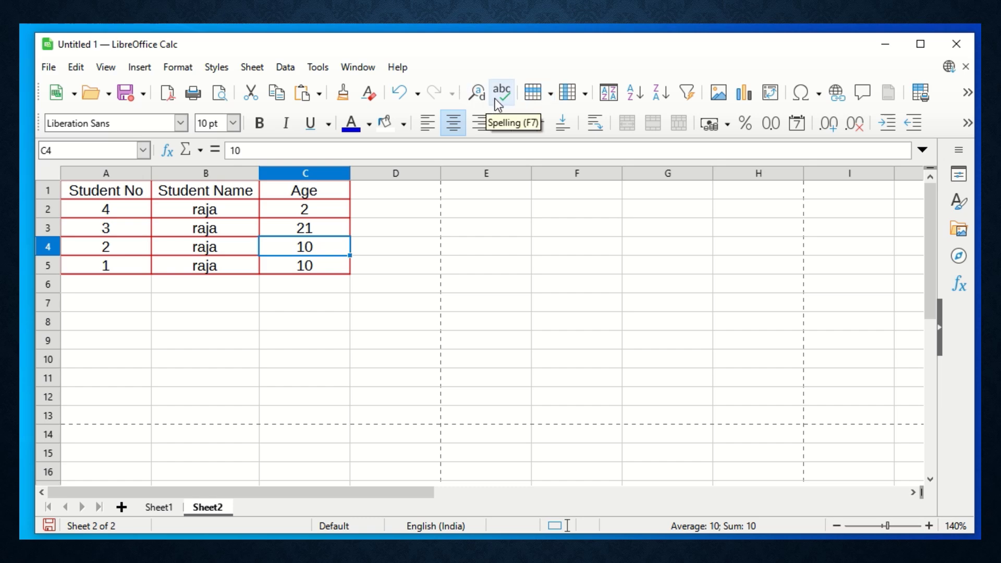
left_click(605, 93)
left_click(522, 191)
left_click(508, 248)
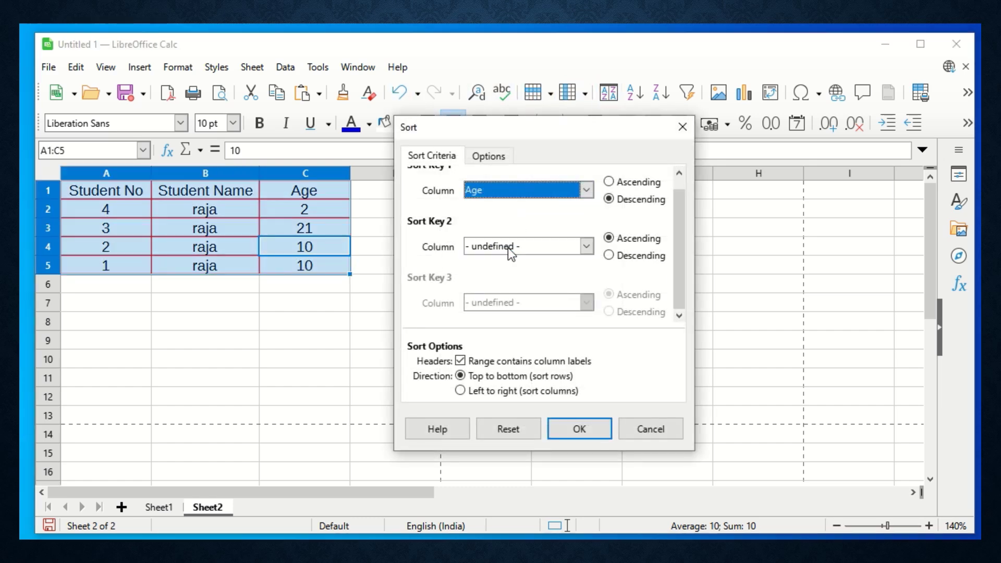
left_click(552, 251)
left_click(521, 276)
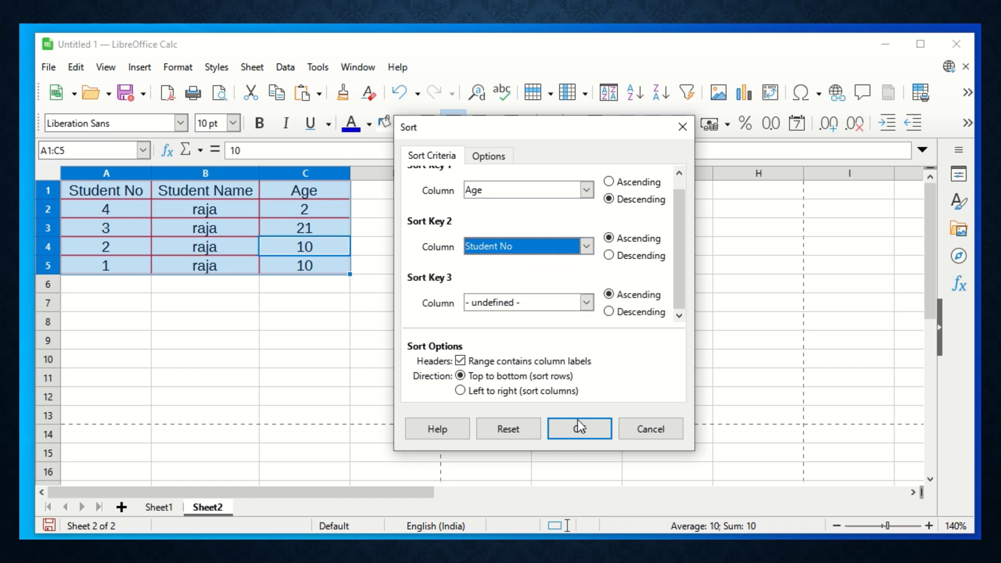
left_click(580, 429)
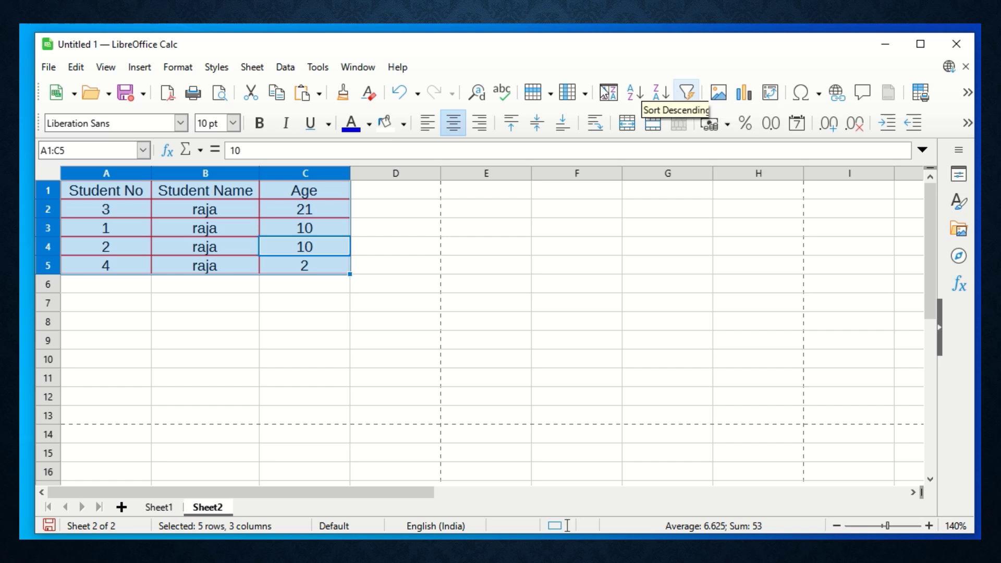
Switch to Sheet1 and highlight the employee table range A3:E18, including its header row
left_click(158, 508)
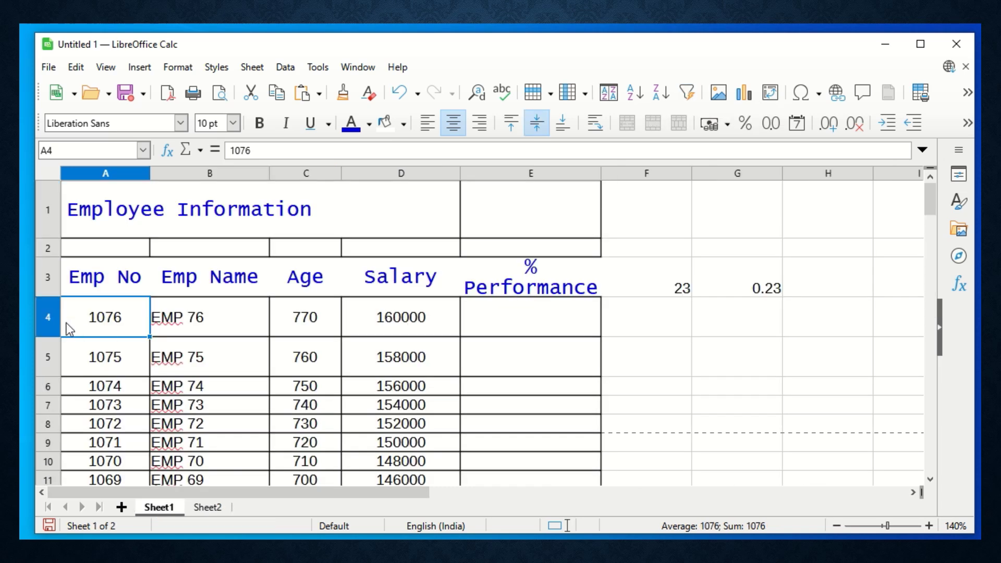
left_click_drag(79, 291, 499, 449)
scroll(198, 417, "up", 2)
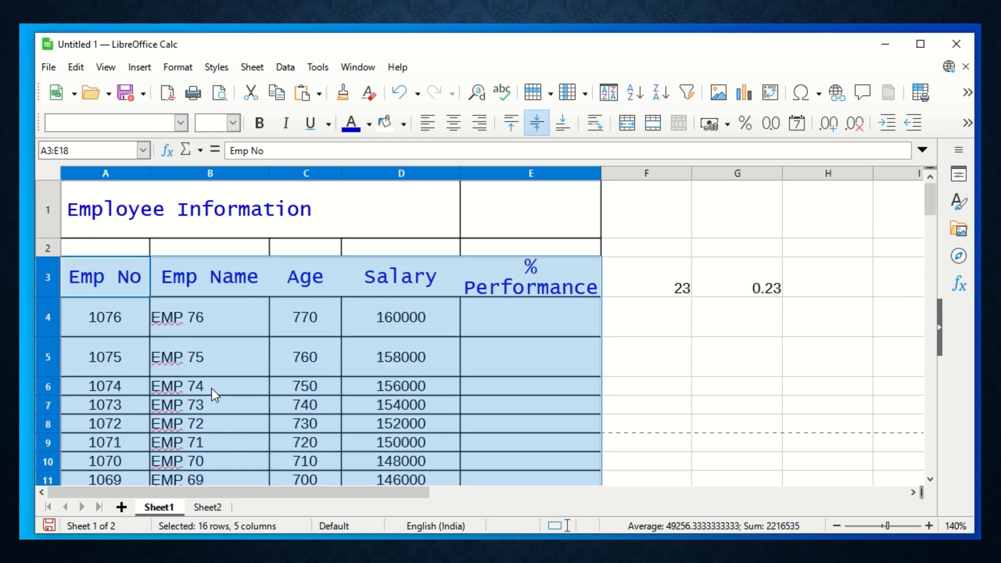
left_click(237, 302)
left_click(46, 282)
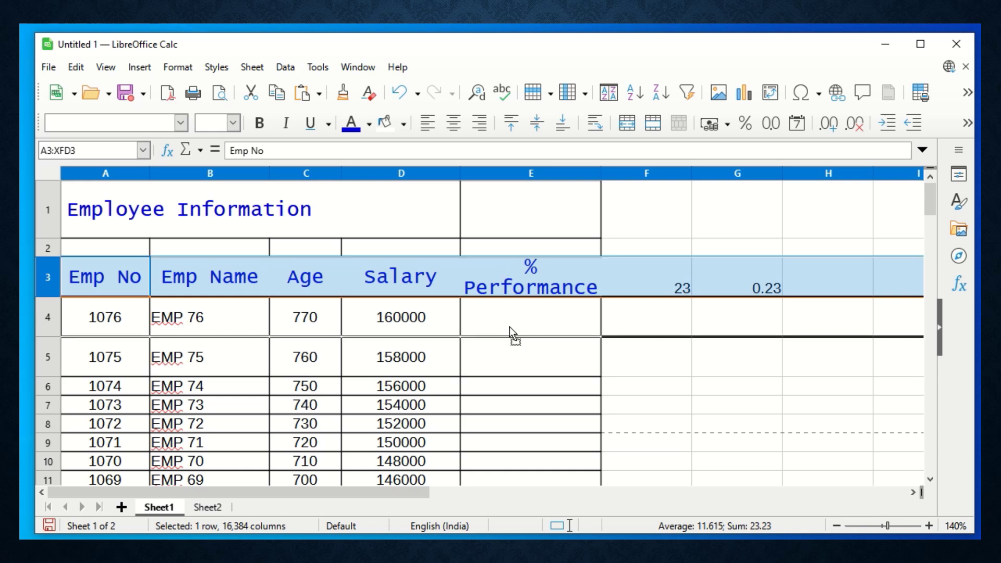
left_click_drag(509, 326, 510, 325)
key("ctrl+z")
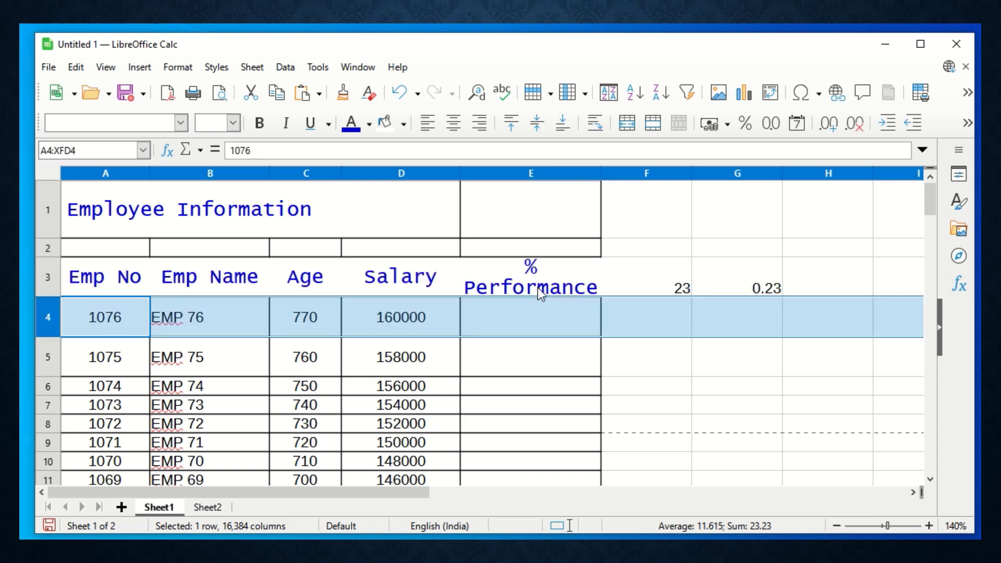
Turn on AutoFilter for the employee table from its Emp No header cell A3
left_click(537, 288)
left_click_drag(131, 282, 547, 442)
scroll(506, 384, "down", 4)
scroll(502, 382, "up", 16)
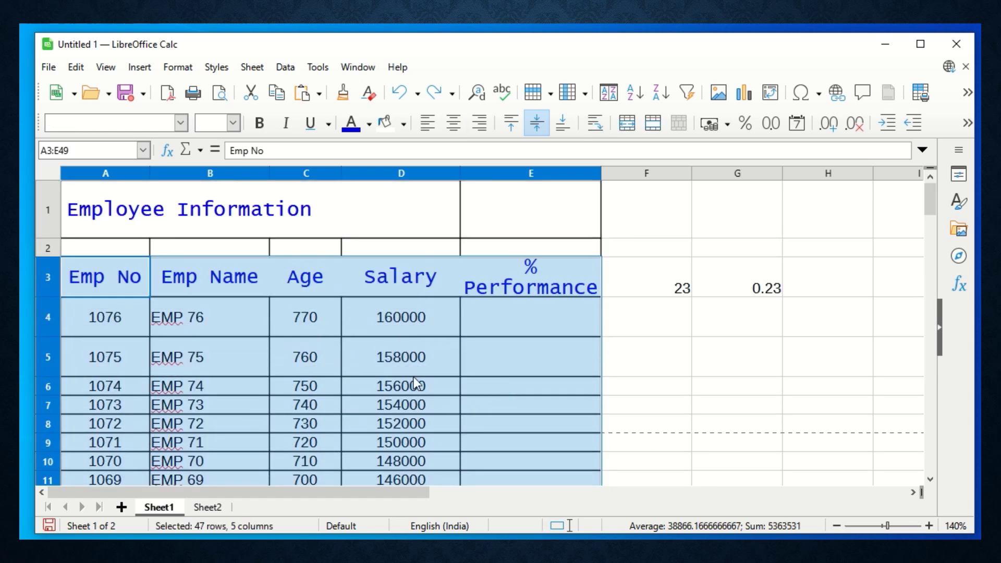
left_click(137, 288)
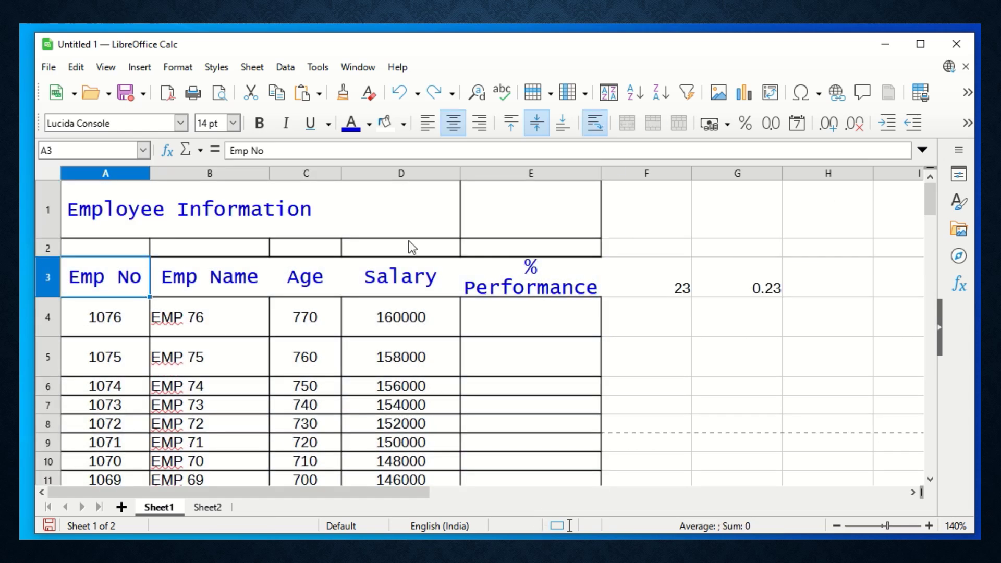
left_click(687, 94)
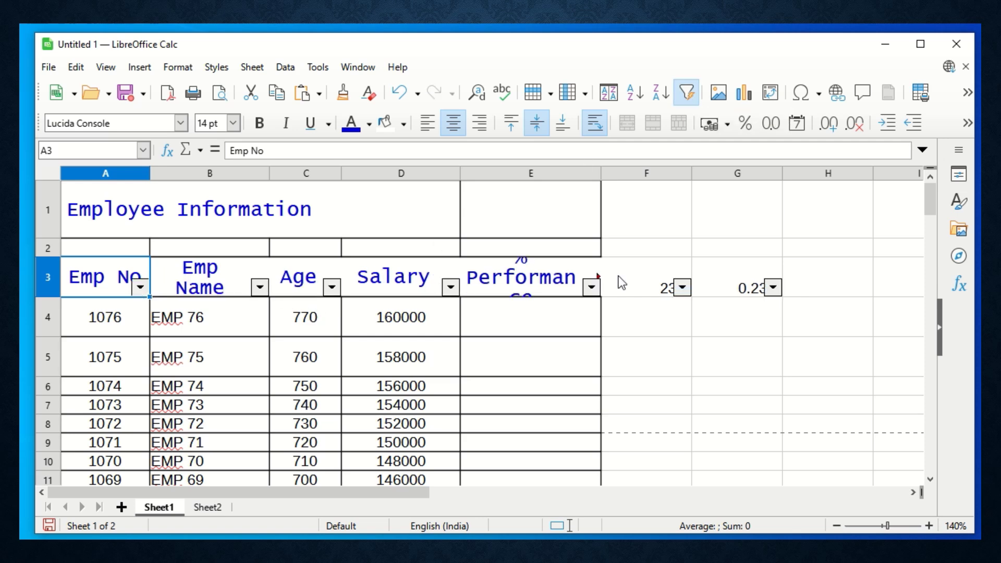
Filter the employee table's Age column to show only the value 730
left_click(331, 286)
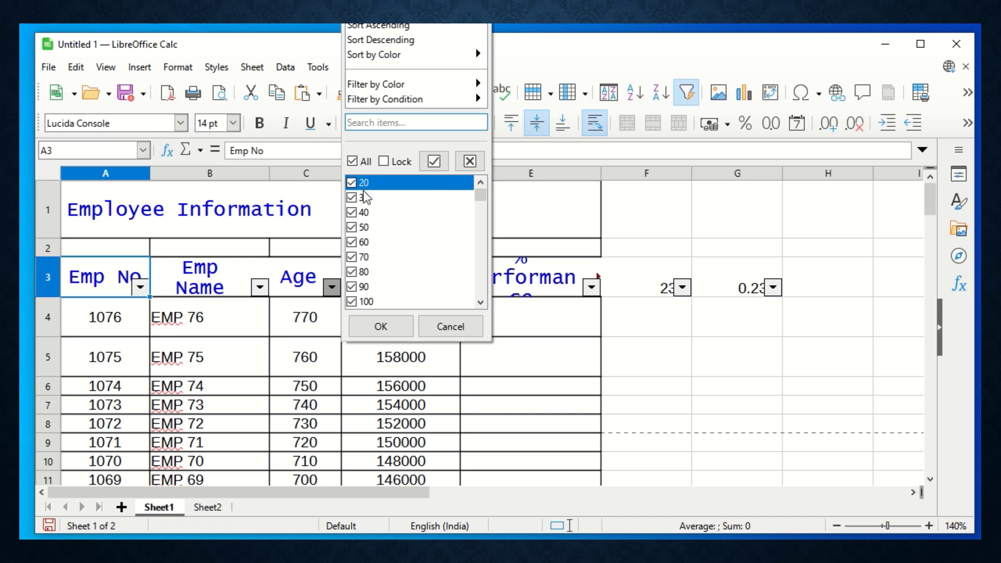
left_click(353, 161)
scroll(366, 264, "down", 20)
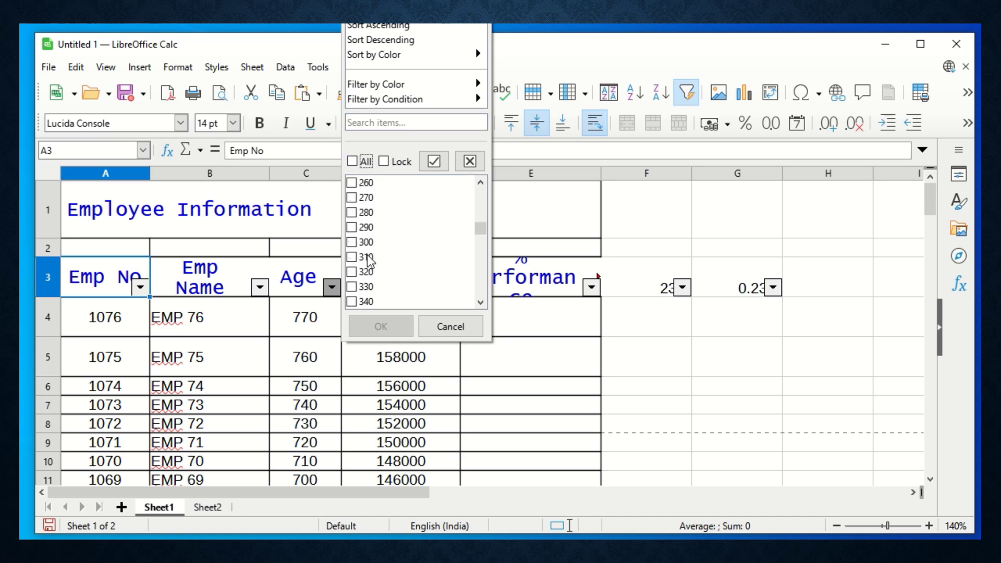
left_click(366, 242)
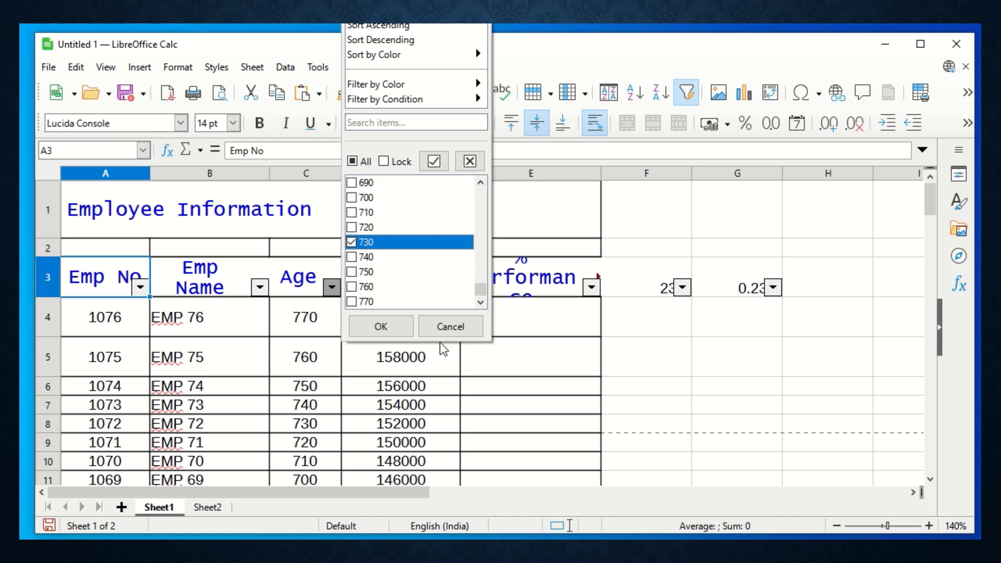
left_click(380, 328)
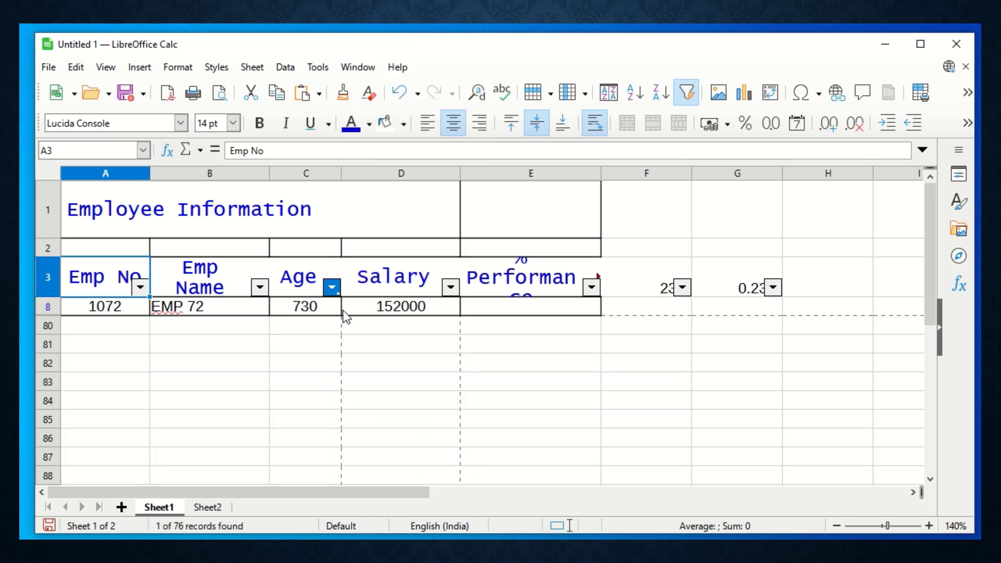
Clear the Age filter by including all values again, and select the Age header cell
left_click(332, 287)
left_click(357, 179)
left_click(393, 350)
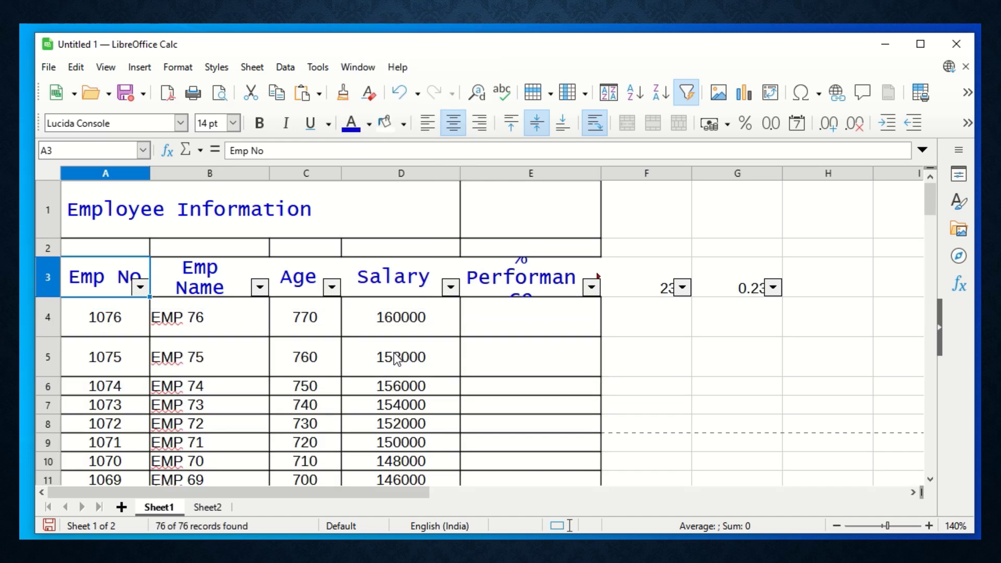
left_click(307, 279)
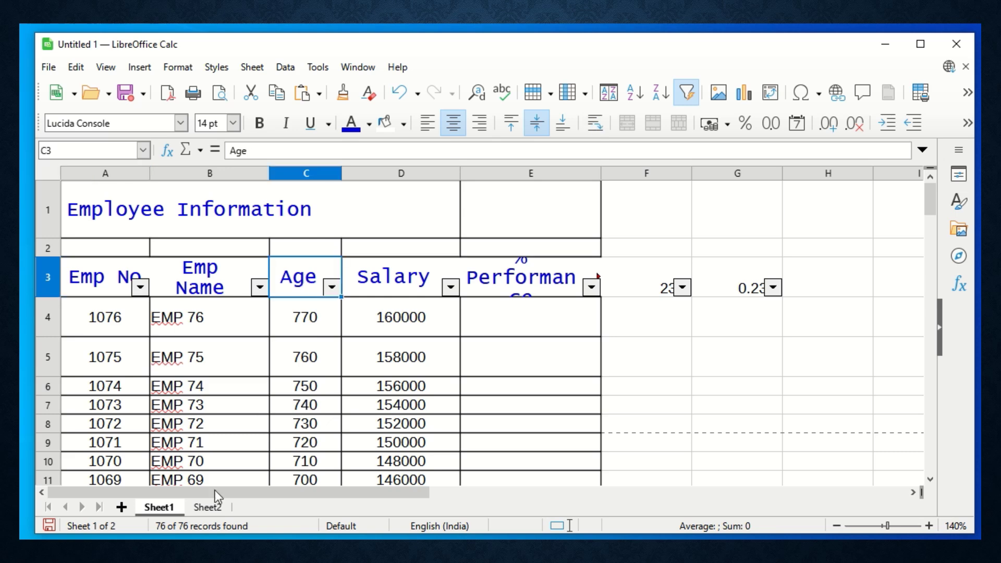
On Sheet2, turn on AutoFilter for the student table from its Student No header cell A1
left_click(208, 505)
left_click(109, 194)
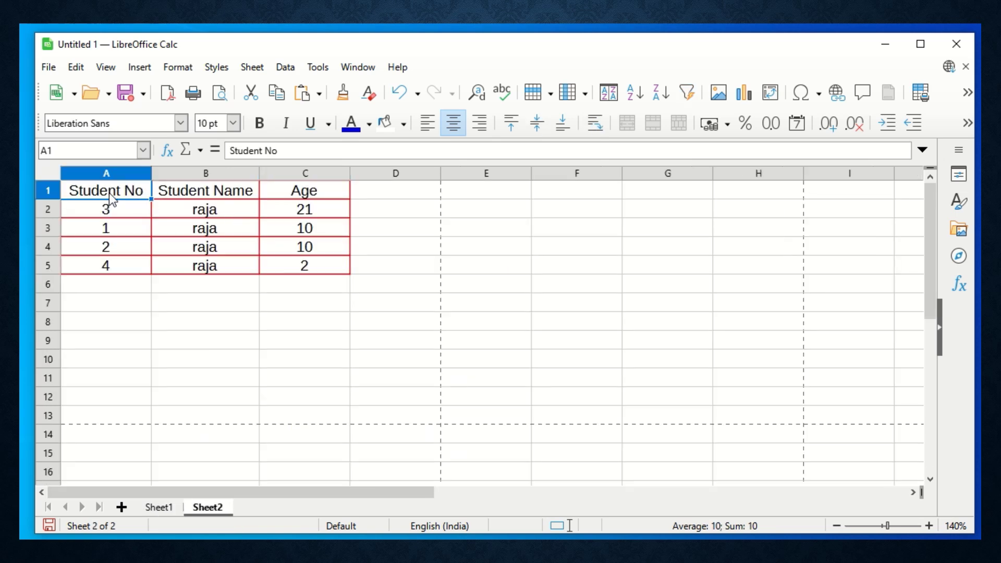
scroll(157, 213, "up", 5, "ctrl")
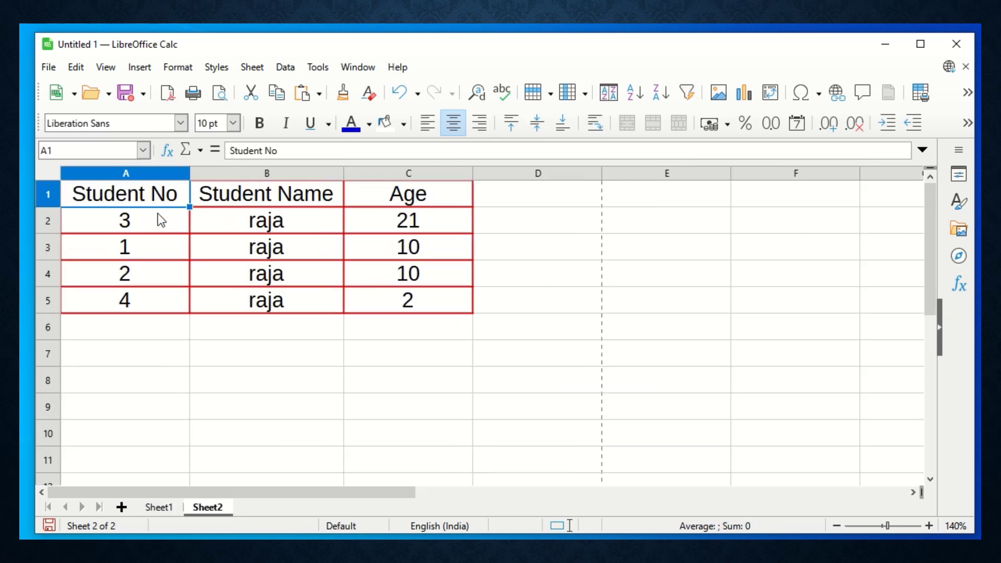
left_click(687, 94)
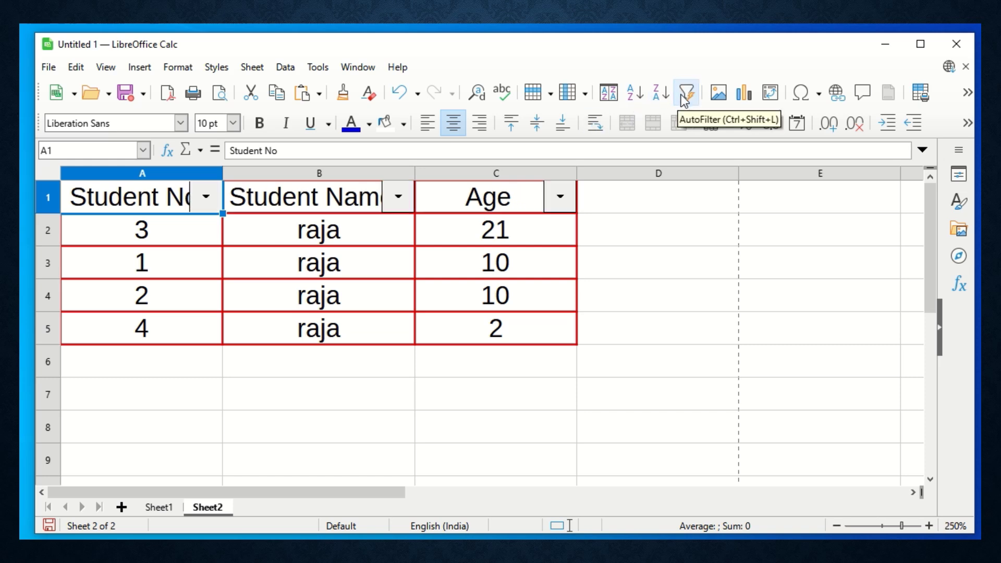
Filter the student table's Student No column to show only the value 3
left_click(403, 196)
left_click(403, 196)
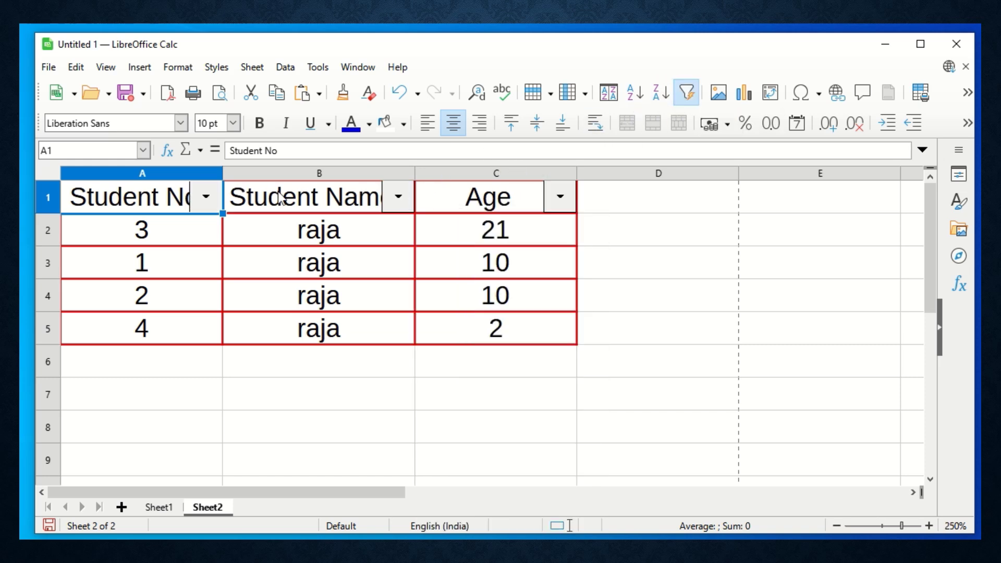
left_click(206, 197)
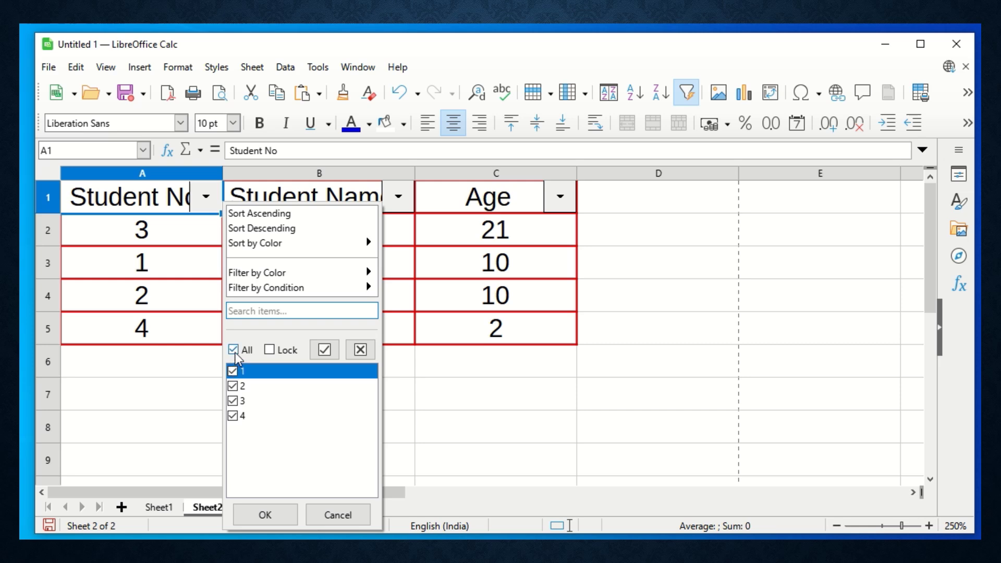
left_click(233, 350)
left_click(232, 401)
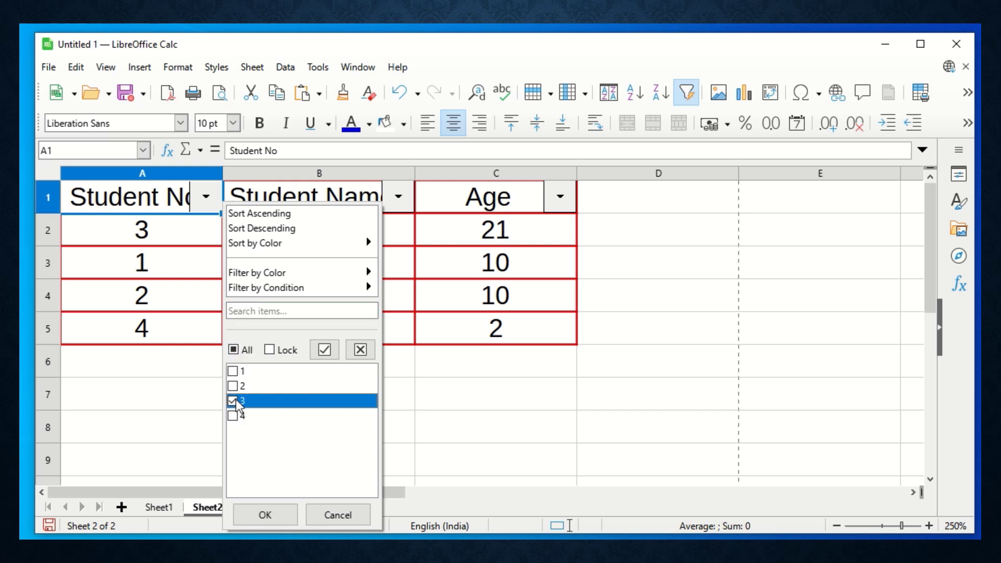
left_click(259, 516)
left_click(188, 248)
left_click(191, 236)
Remove the Student No filter by turning AutoFilter off, and turn it back on for the student table
left_click(211, 193)
left_click(209, 193)
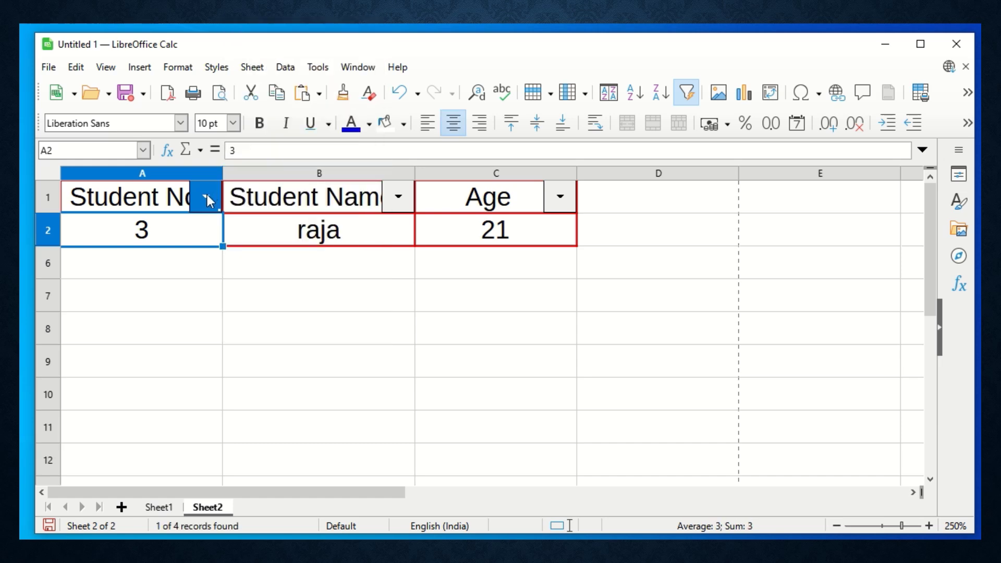
left_click(687, 94)
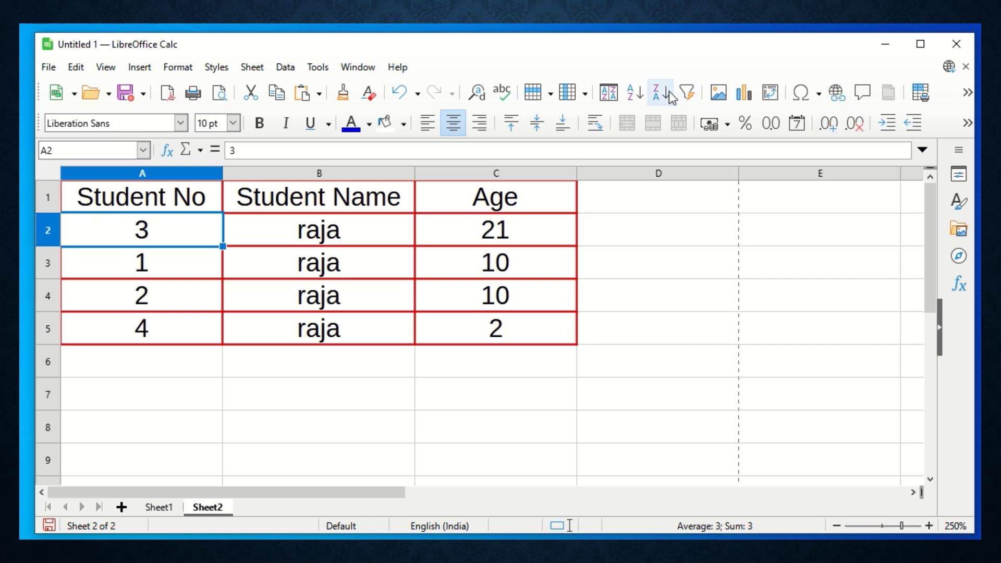
left_click(688, 94)
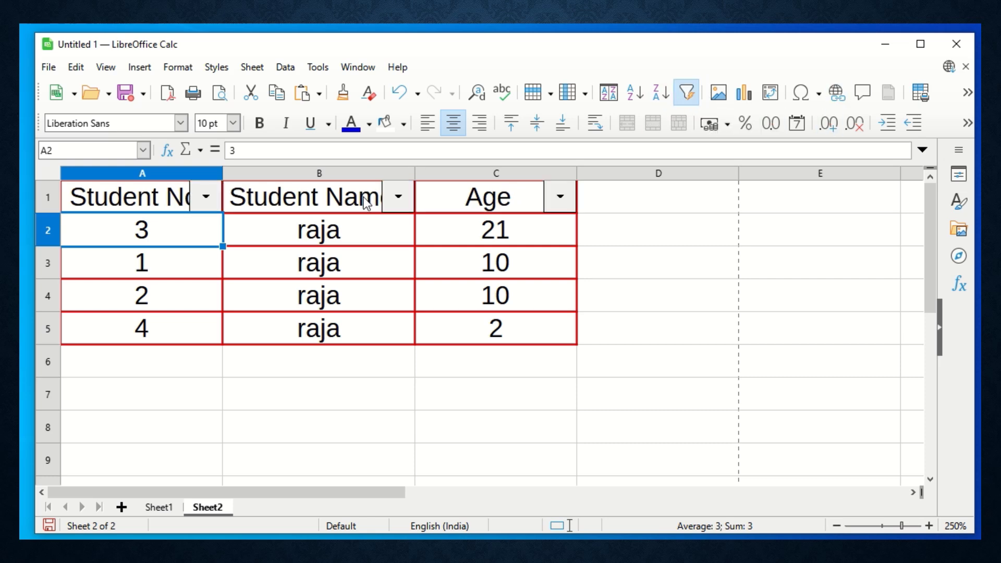
Try to filter the Age column by the No Fill background color
left_click(561, 201)
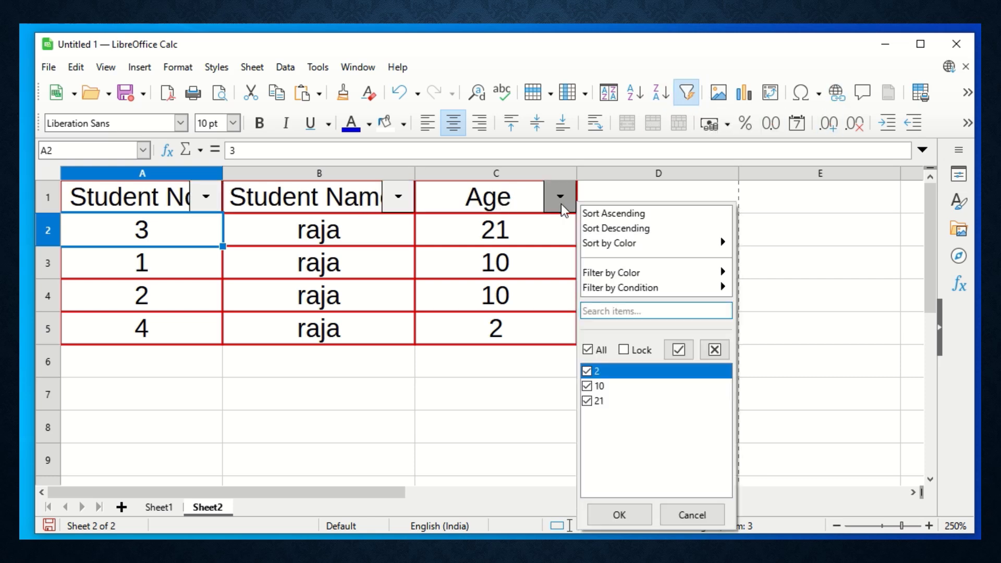
mouse_move(674, 293)
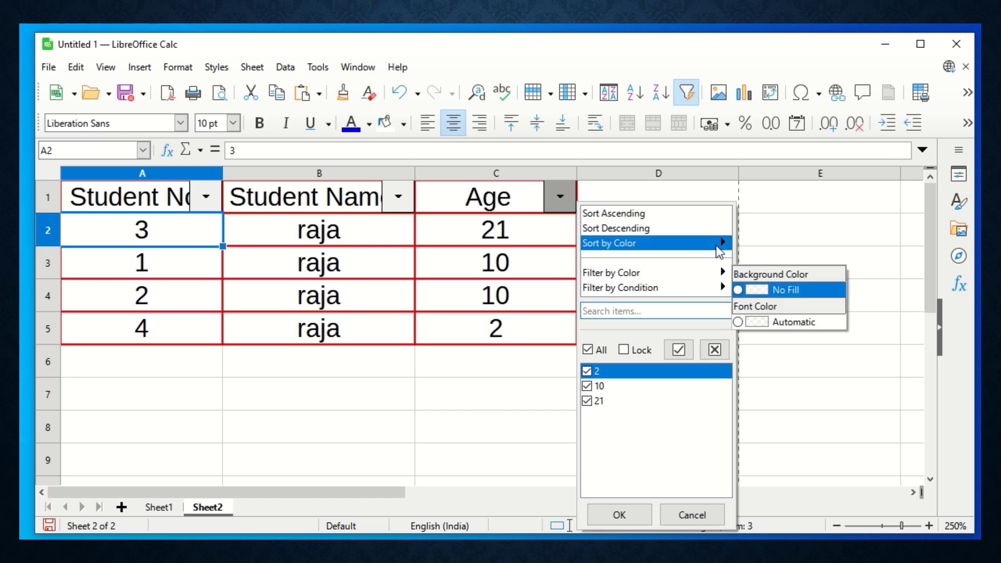
mouse_move(714, 274)
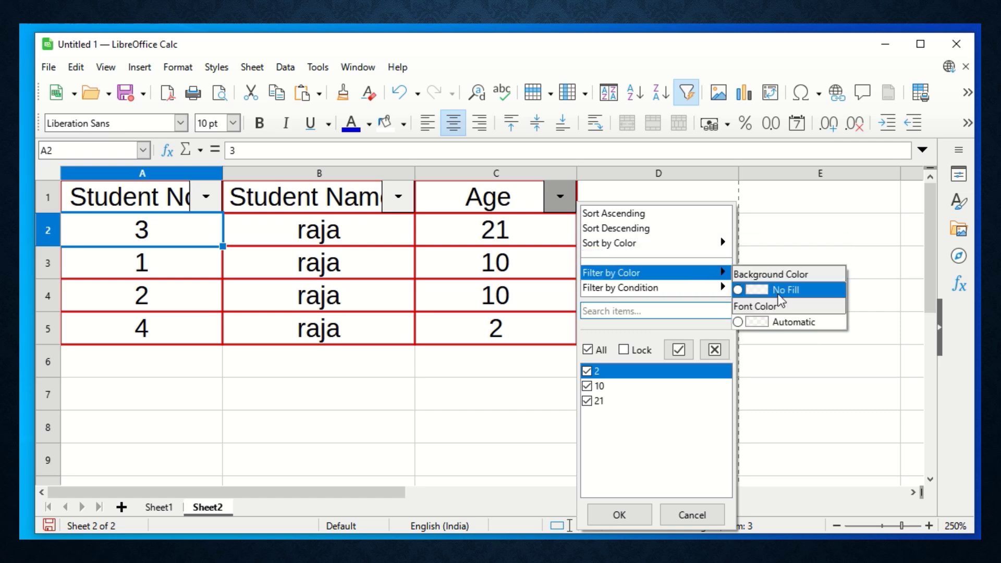
left_click(779, 295)
Set the font color of the Student No 2 row, A4:C4, to pink #FE007F
left_click_drag(89, 291, 501, 308)
left_click(368, 123)
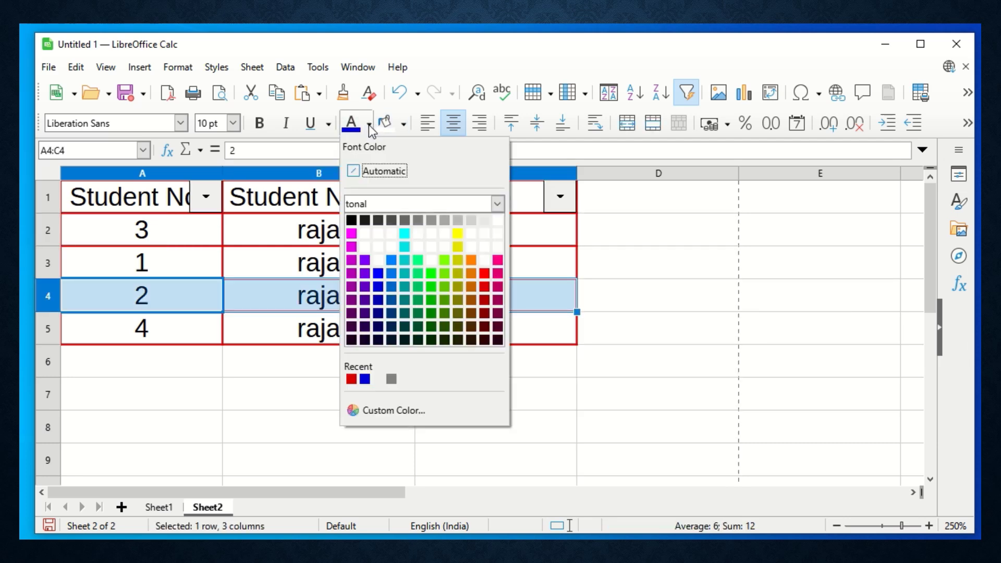
left_click(498, 273)
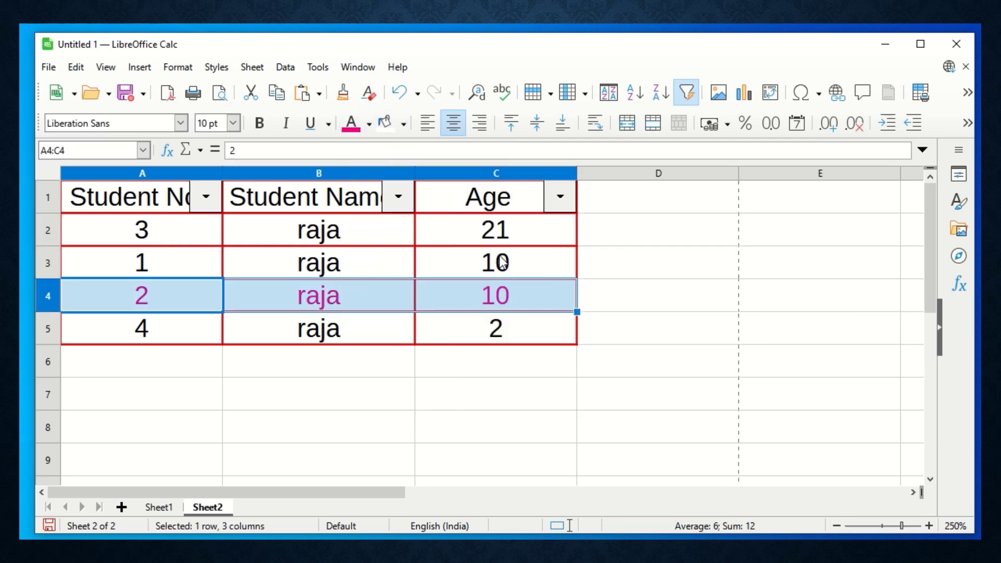
Fill the Student No 3 row, A2:C2, with yellow #FFFF00 background color
left_click(291, 263)
left_click_drag(161, 248, 530, 248)
left_click_drag(151, 230, 510, 230)
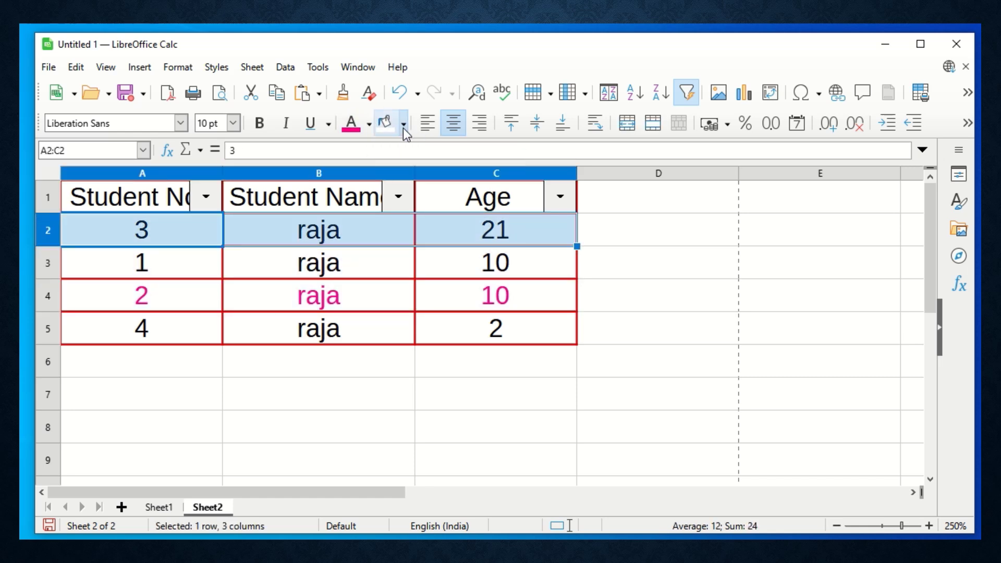
left_click(404, 124)
left_click(492, 232)
left_click(661, 241)
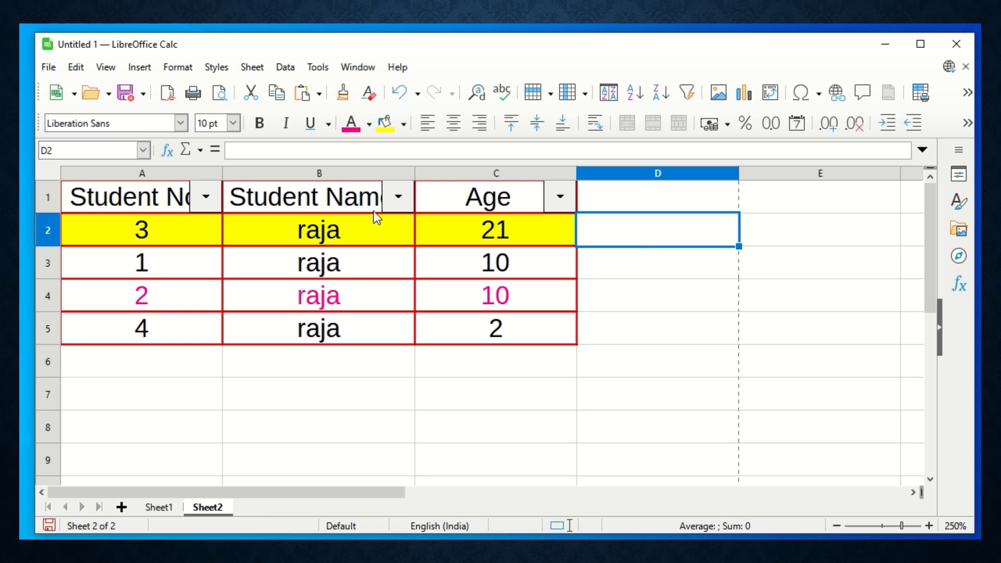
Filter the Student Name column by the yellow #FFFF00 background color
left_click(391, 201)
mouse_move(542, 282)
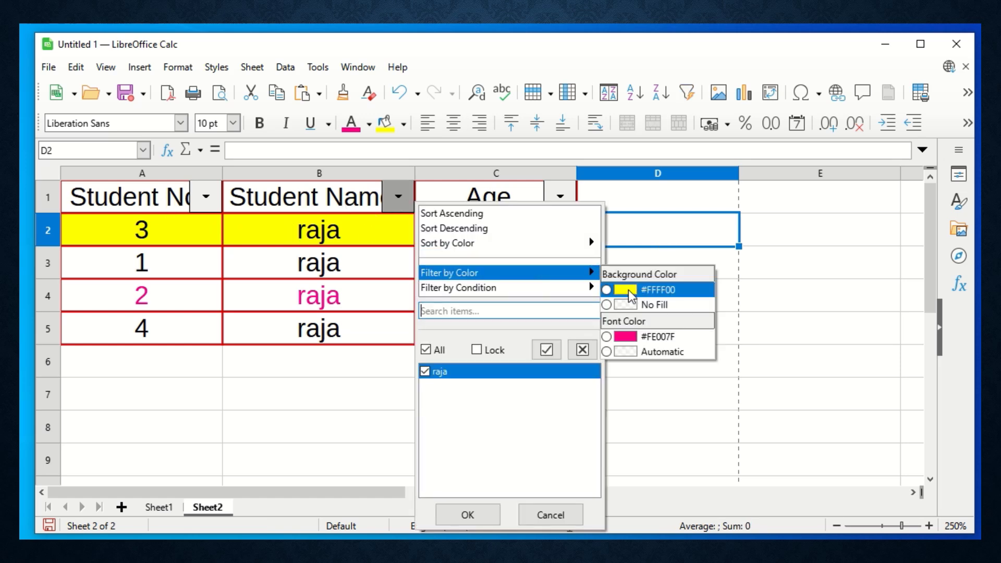
left_click(628, 290)
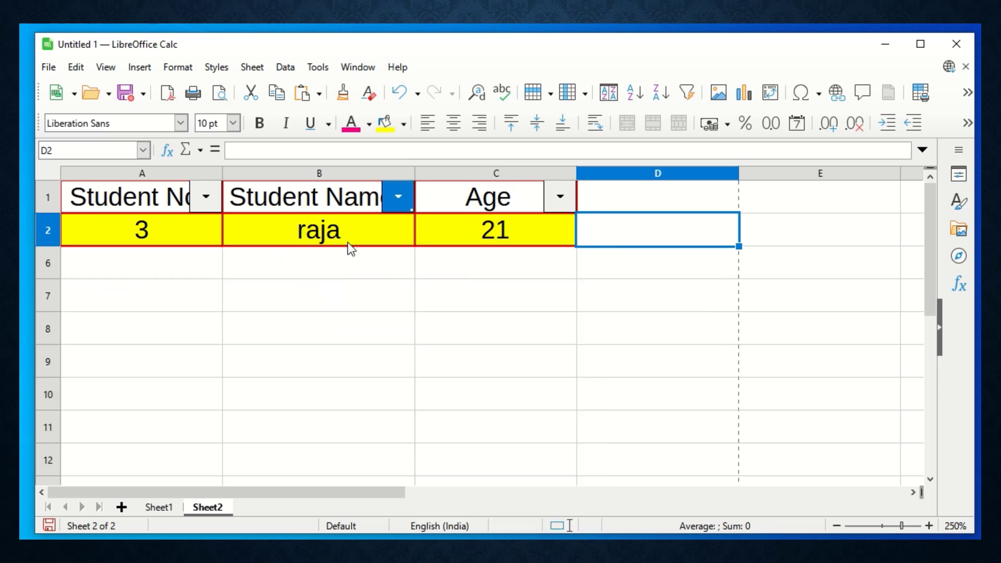
Clear the color filter from the Student Name column and look over its condition filter options
left_click(394, 207)
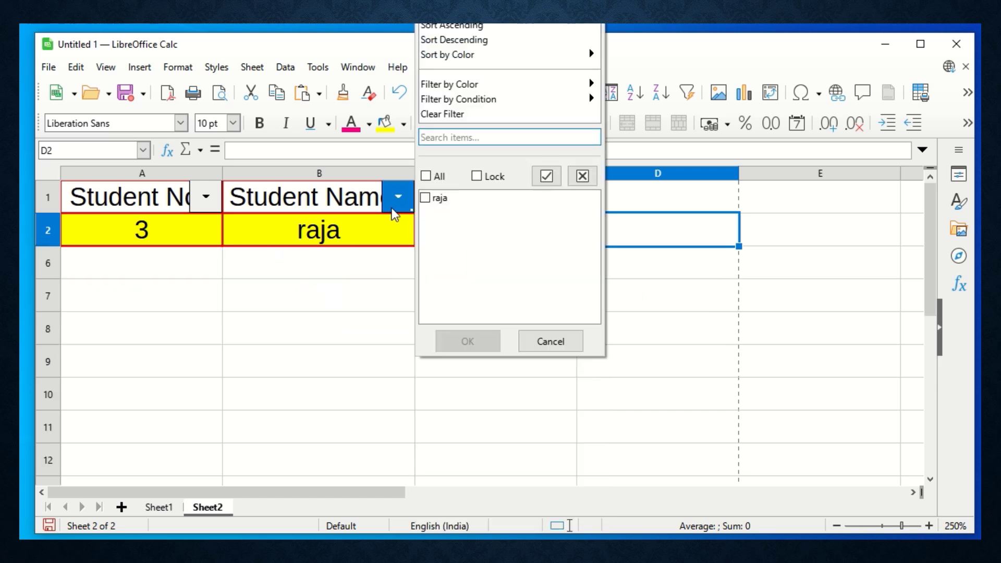
left_click(440, 120)
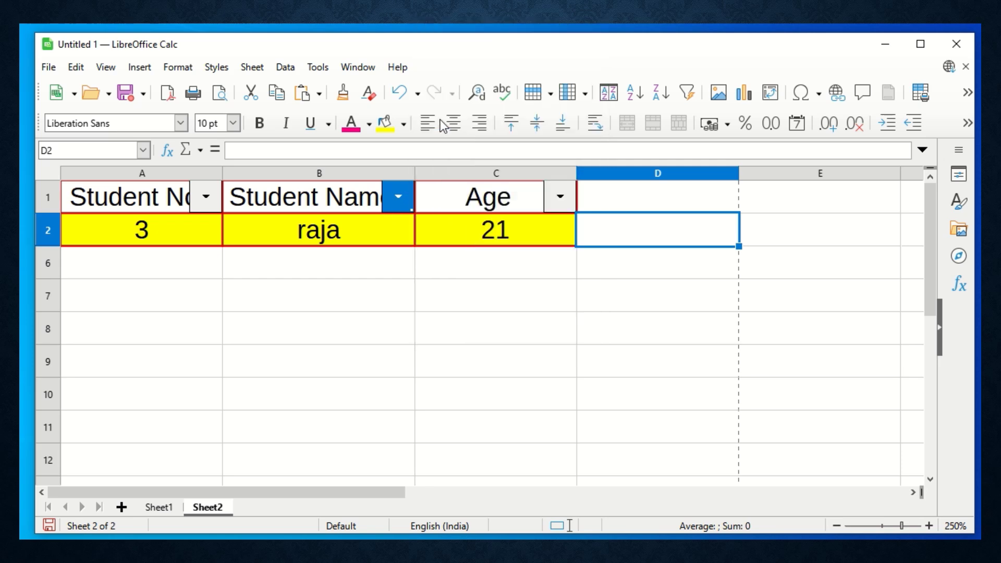
left_click(398, 201)
mouse_move(542, 281)
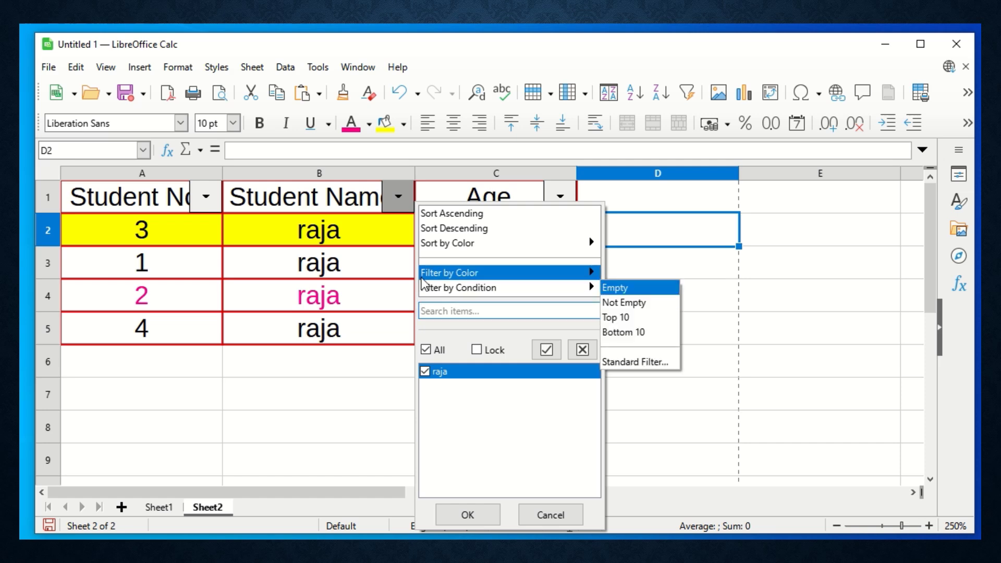
left_click(284, 254)
Apply a Standard Filter to the Age column with the condition = and the value 10
left_click(552, 201)
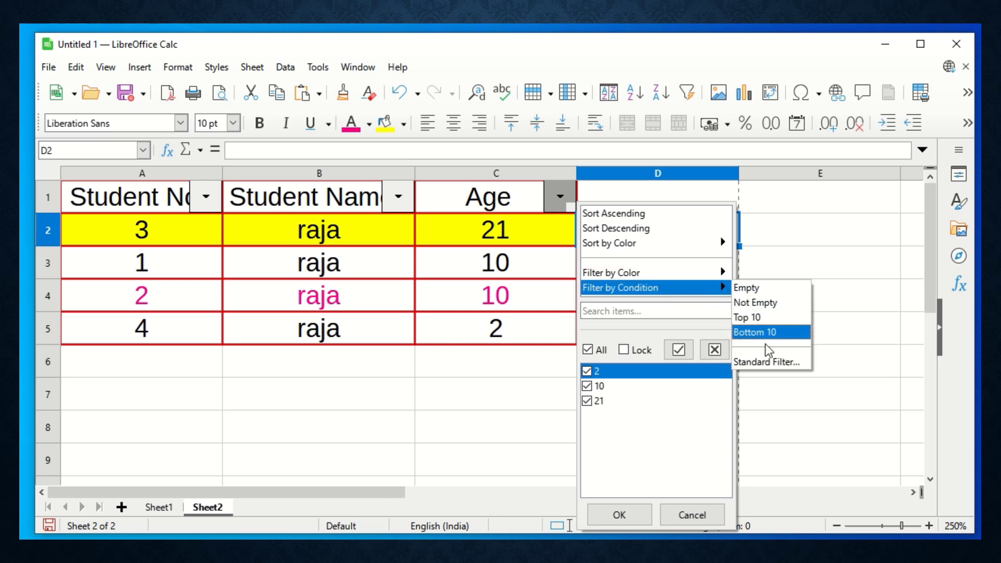
left_click(766, 375)
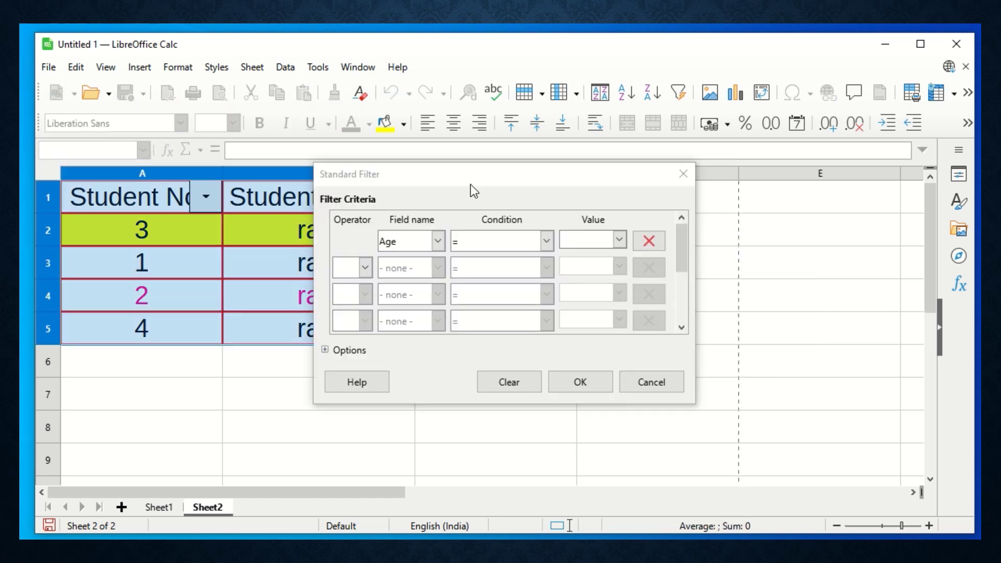
left_click_drag(483, 181, 849, 222)
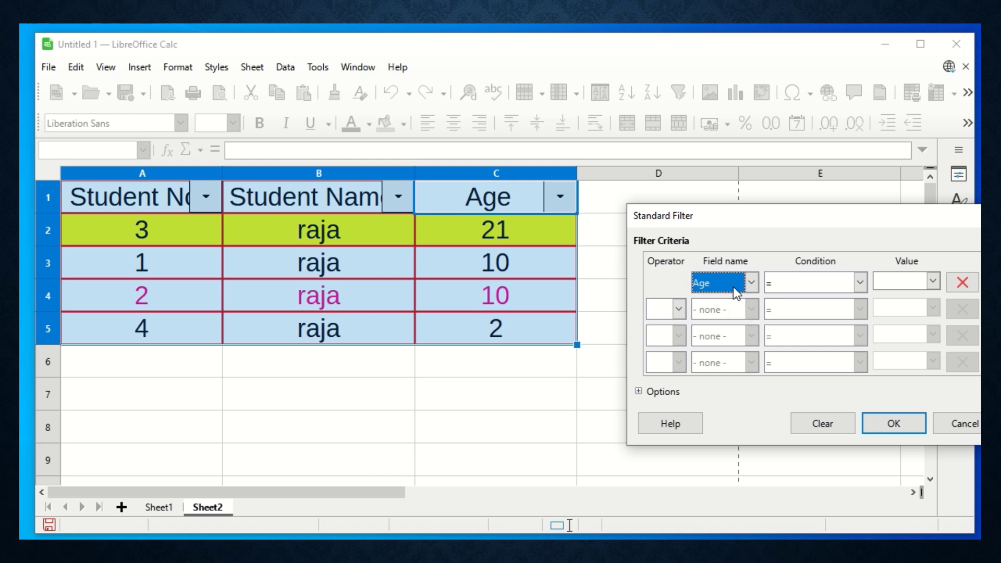
left_click(902, 282)
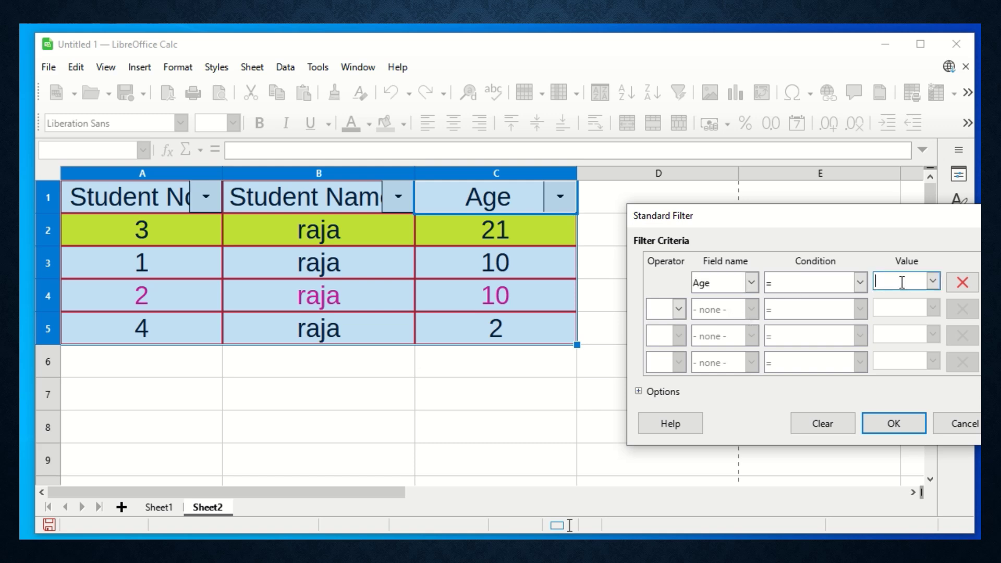
type("10")
left_click(906, 430)
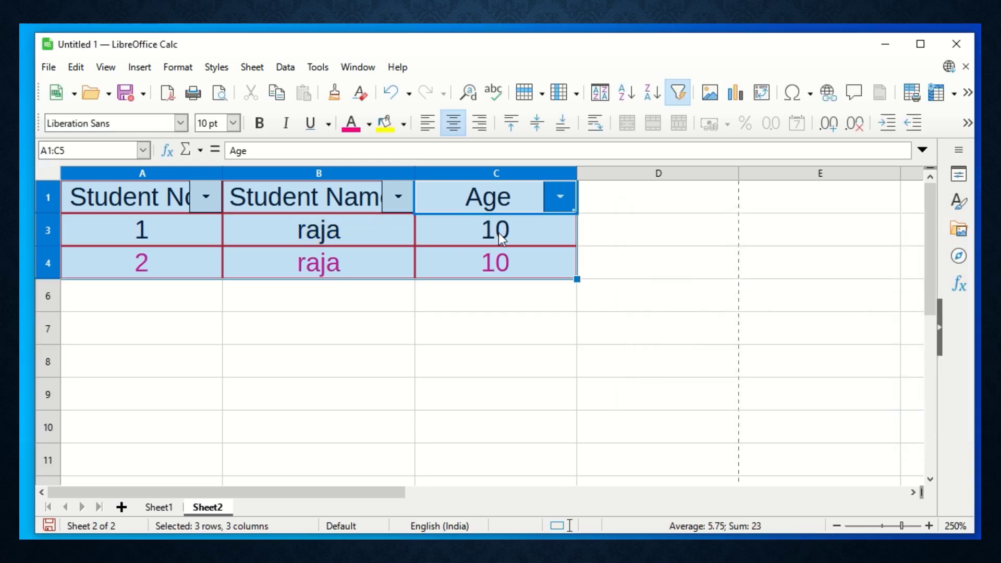
Clear the filter from the Age column
left_click(557, 199)
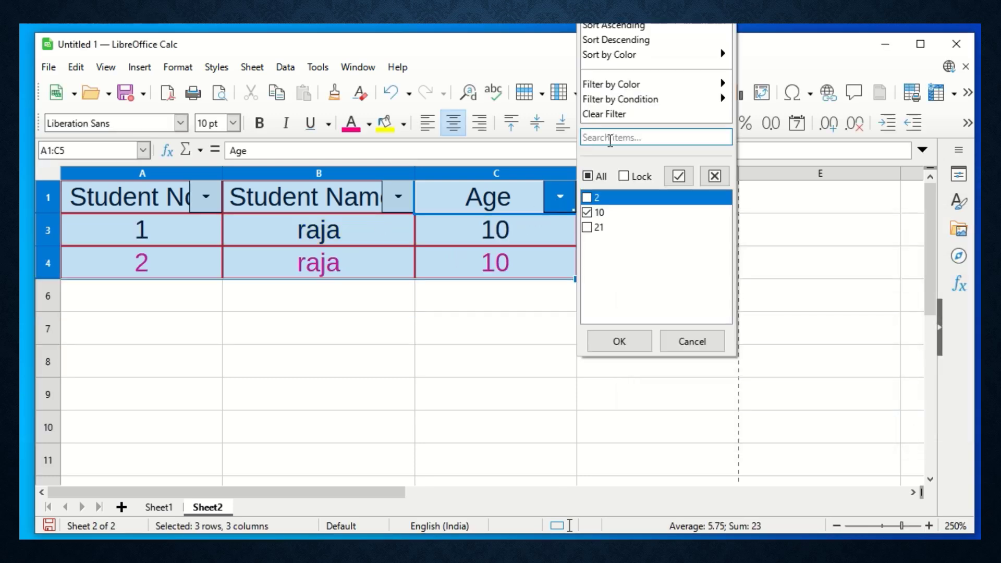
left_click(617, 115)
left_click(566, 201)
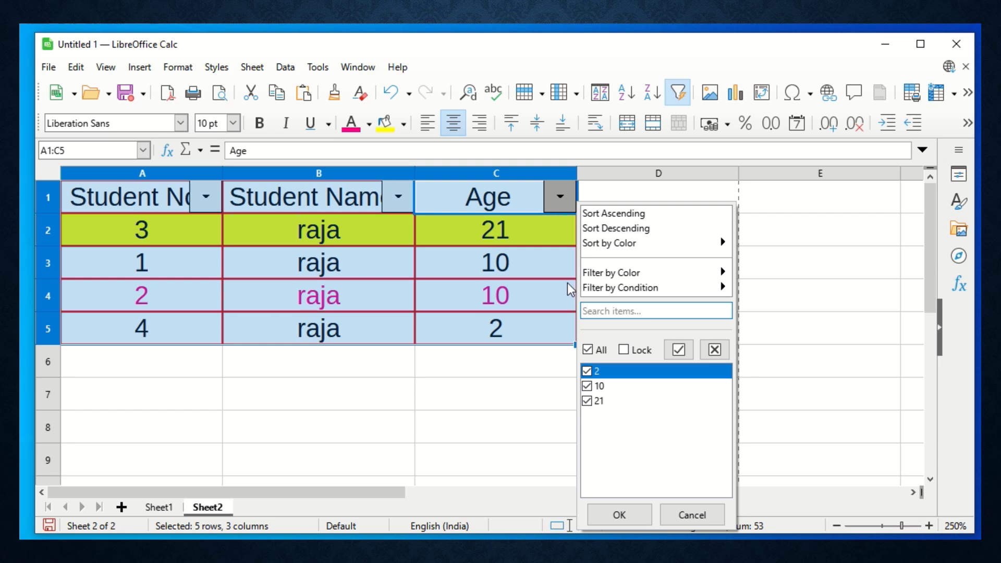
mouse_move(687, 290)
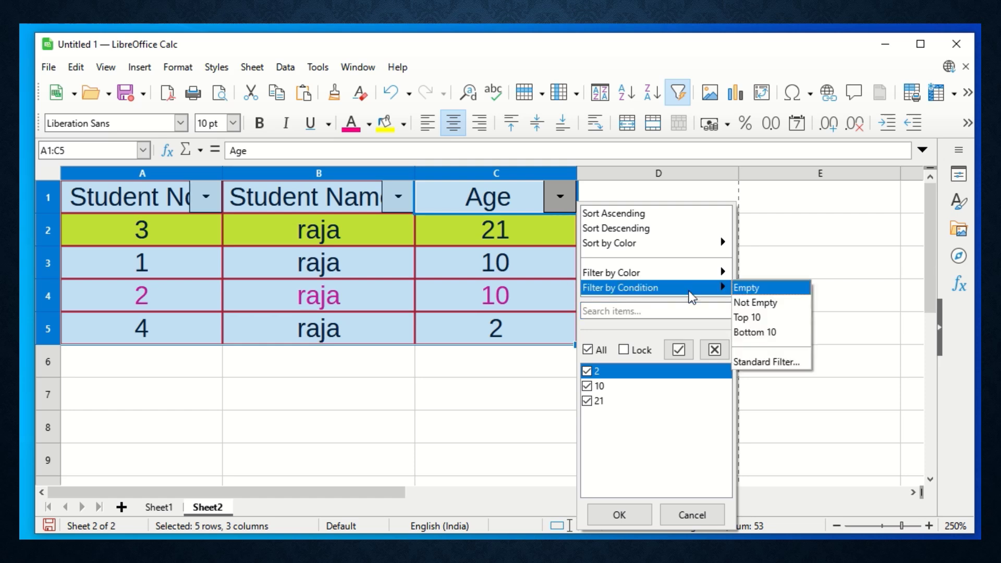
left_click(770, 361)
left_click(832, 283)
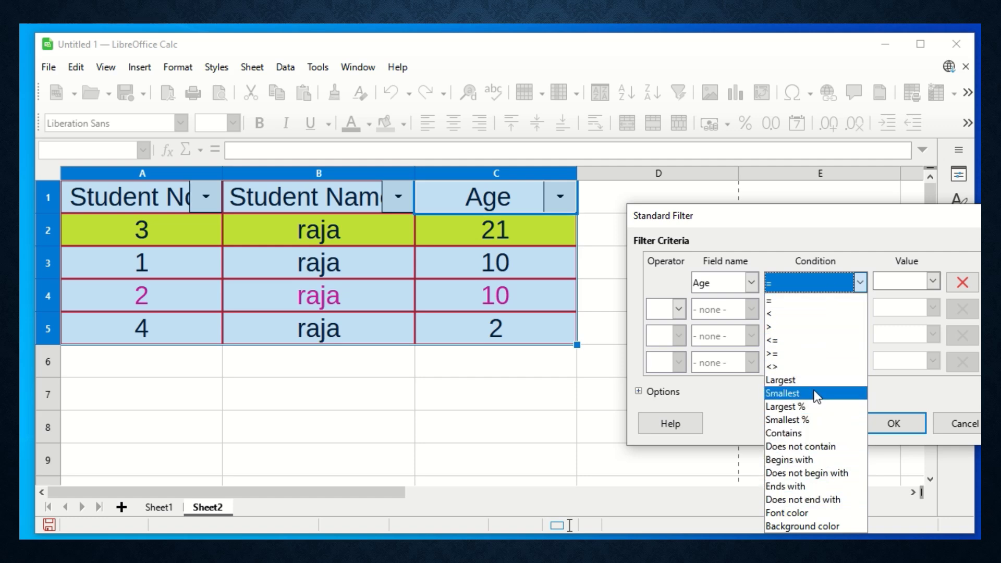
left_click(819, 315)
left_click(828, 280)
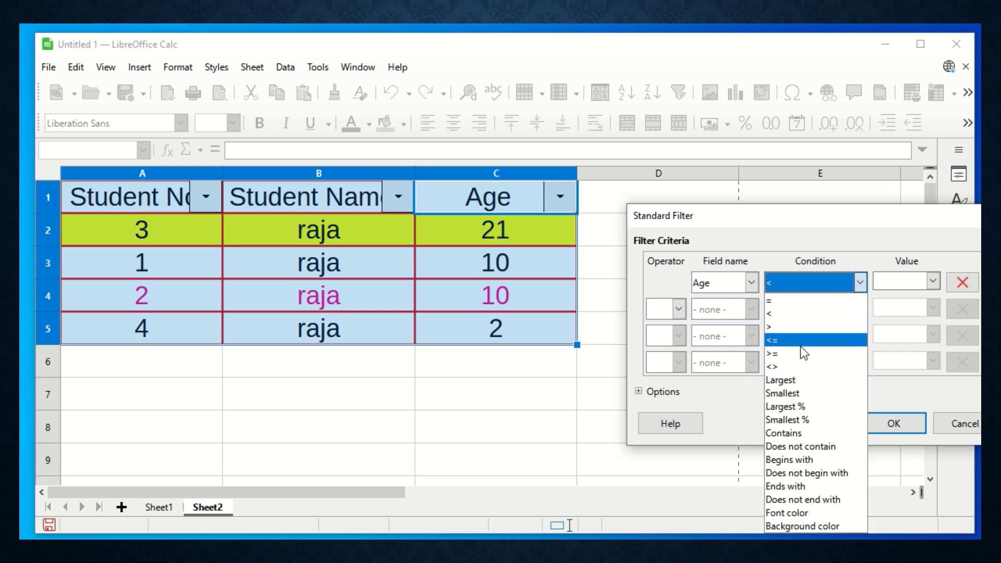
left_click(798, 328)
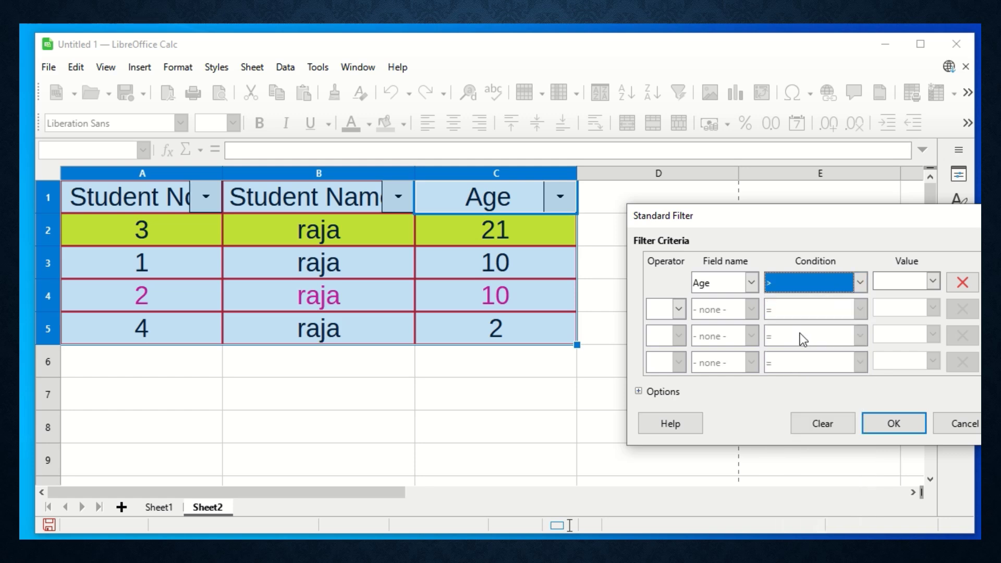
left_click(950, 420)
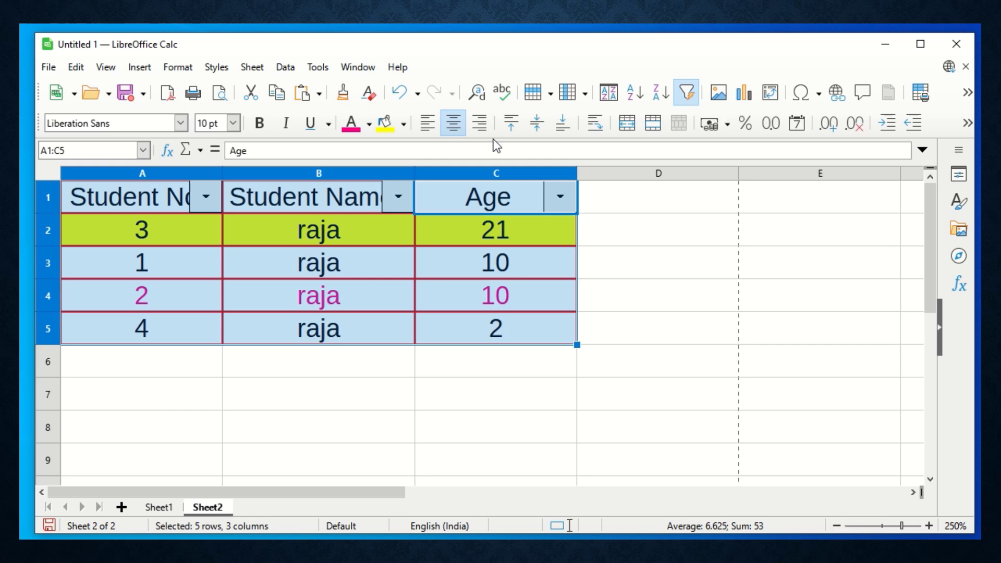
Turn off AutoFilter for the student table and deselect the table
left_click(683, 97)
left_click(495, 197)
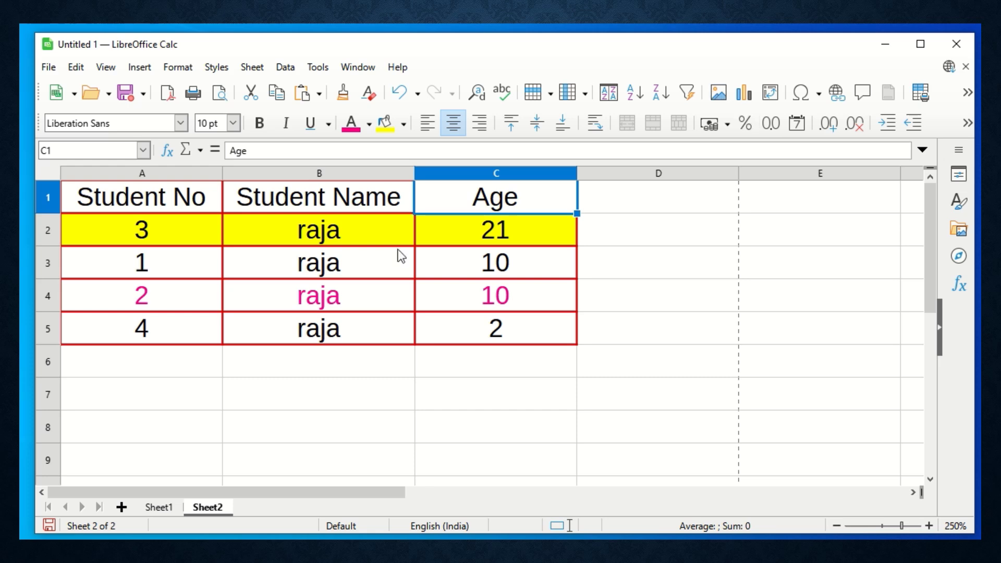
left_click(186, 392)
left_click(345, 396)
left_click(144, 374)
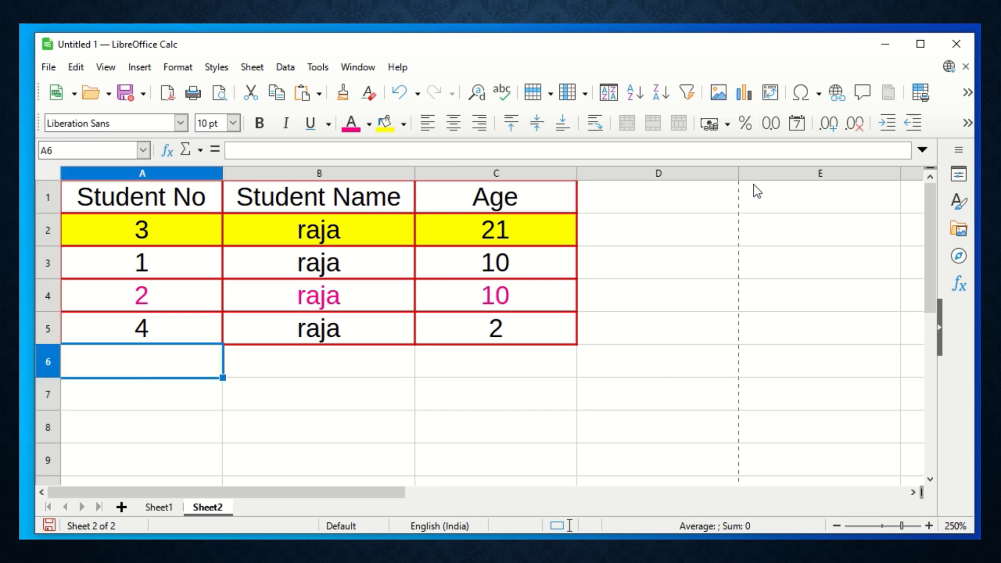
Insert the image Screenshot (3).png from the Screenshots folder in Pictures at cell D1, anchored to cell
left_click(722, 191)
left_click(727, 95)
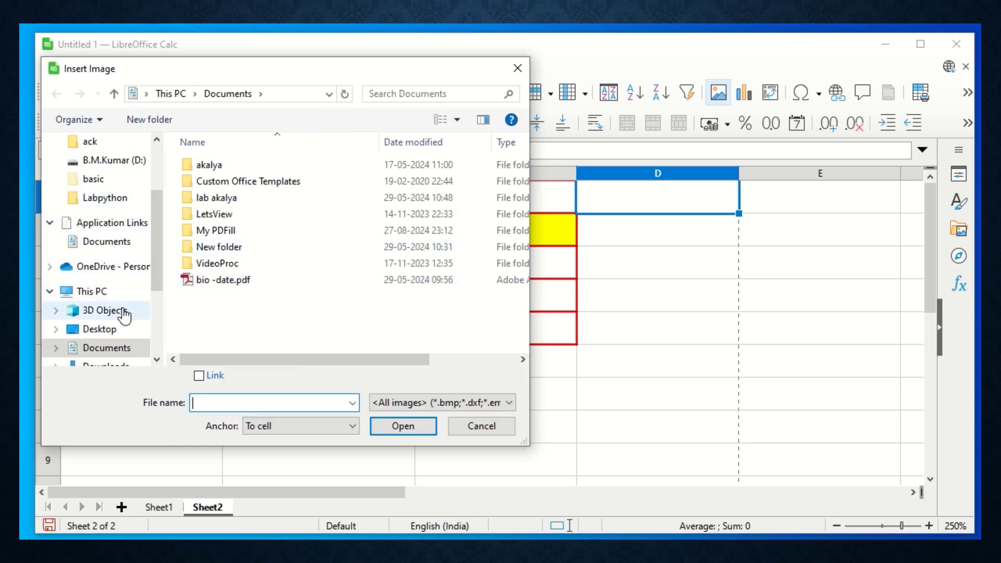
scroll(120, 310, "down", 2)
left_click(89, 334)
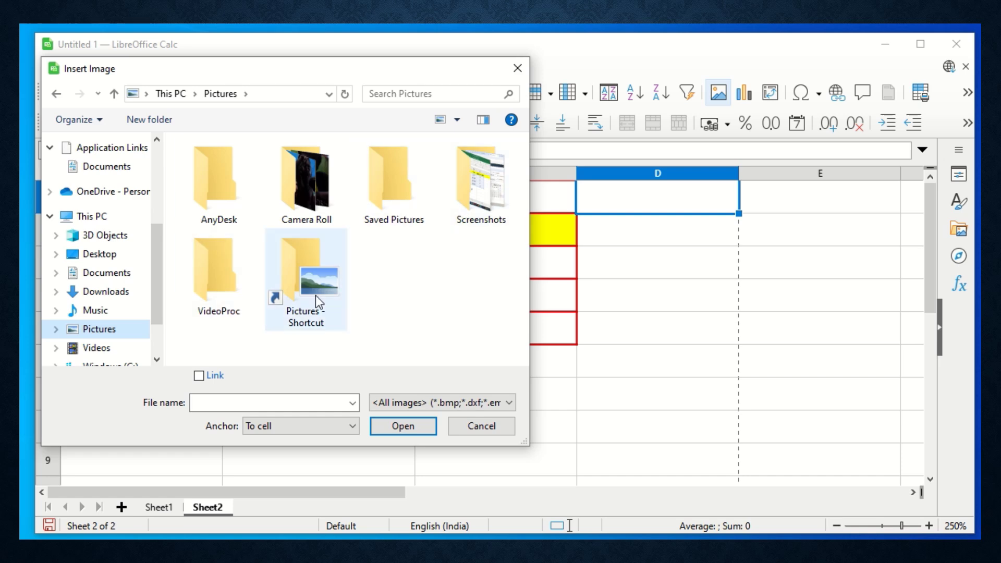
double_click(478, 201)
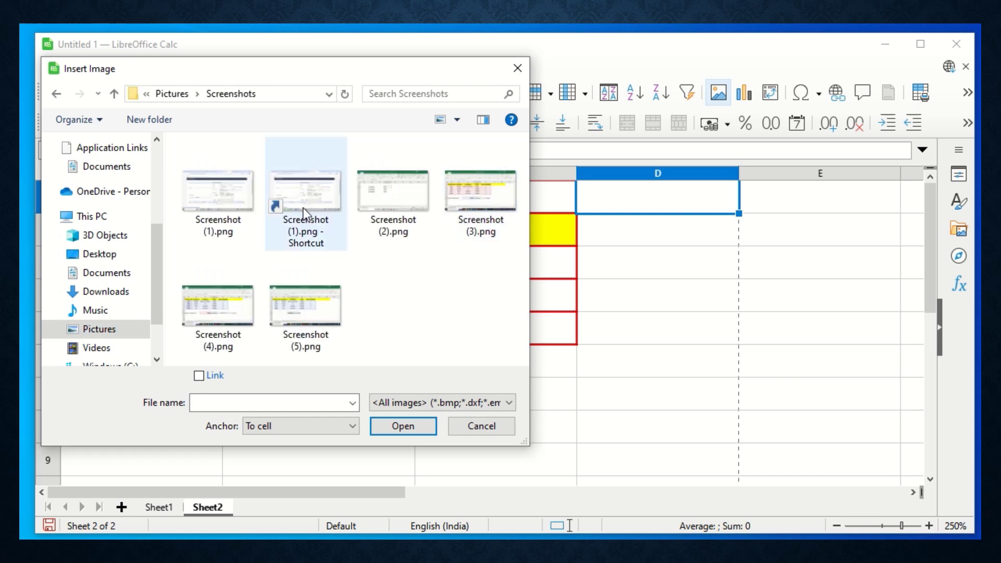
left_click(460, 201)
left_click(391, 422)
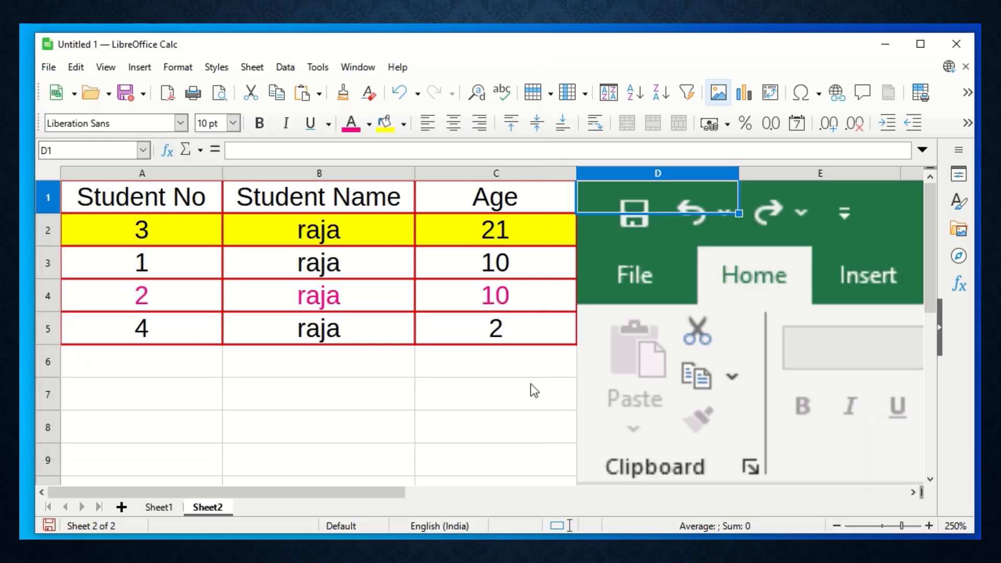
Shrink the inserted screenshot to about 24.3 × 13.2 cm and move it so its upper-left corner sits at cell A1
left_click_drag(685, 262, 417, 261)
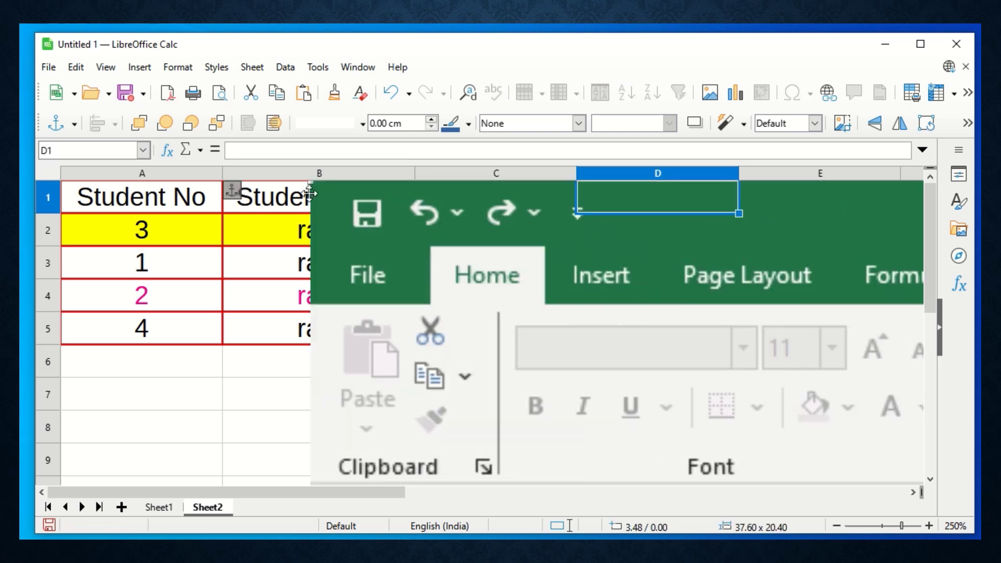
left_click_drag(505, 239, 469, 239)
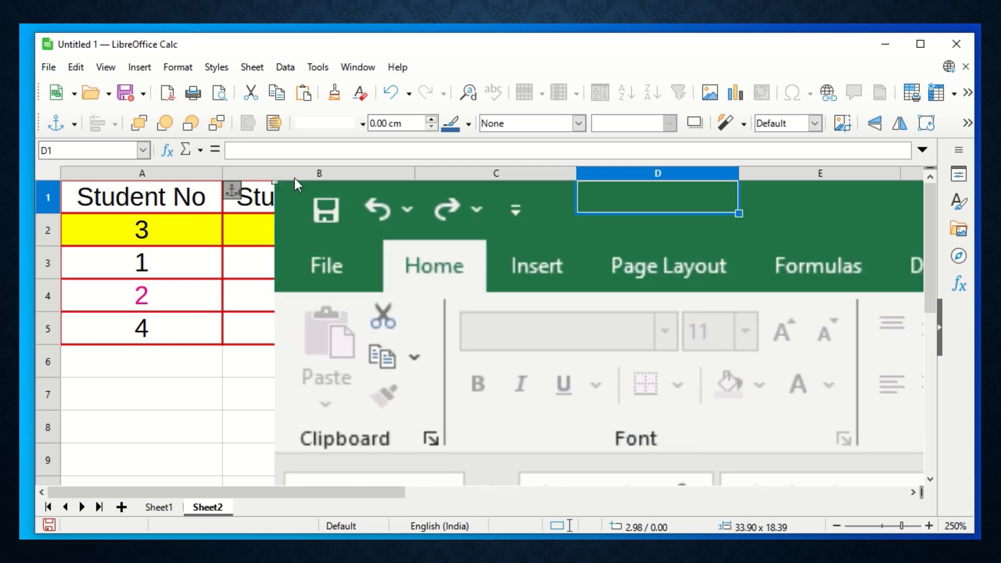
left_click_drag(276, 182, 629, 375)
left_click_drag(782, 439, 266, 243)
left_click_drag(112, 180, 449, 366)
left_click_drag(758, 445, 370, 260)
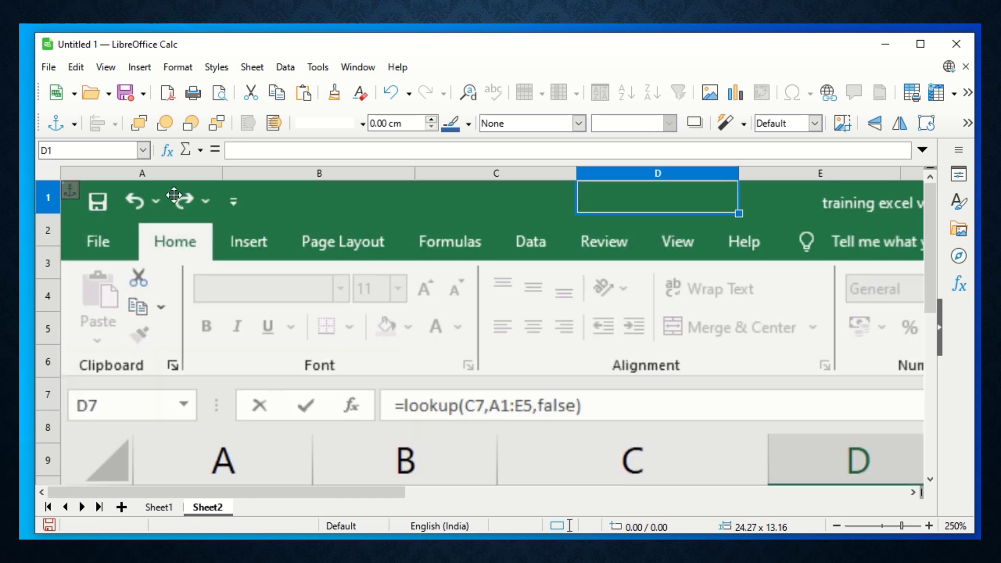
Delete the inserted screenshot image covering the student table
left_click(63, 171)
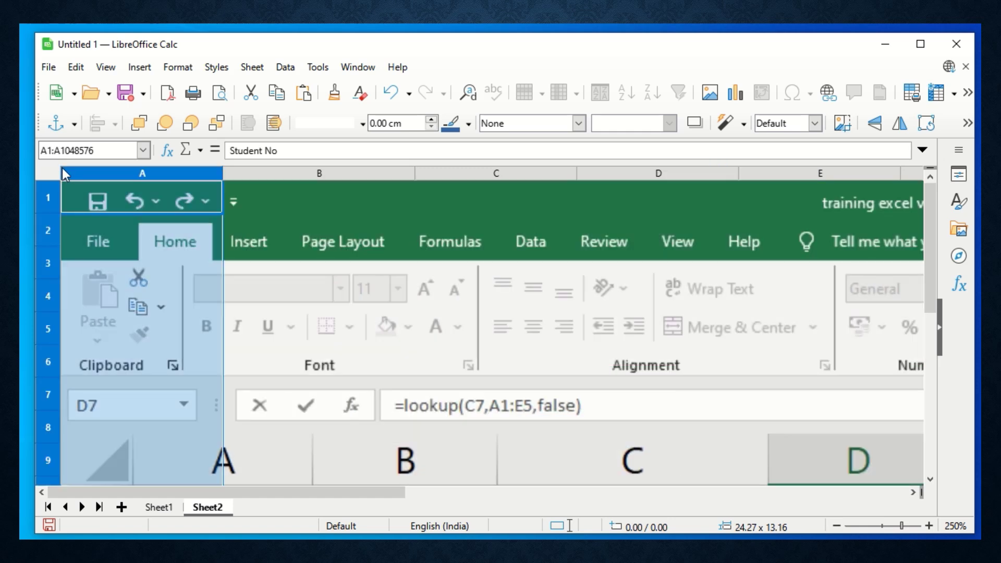
left_click(536, 315)
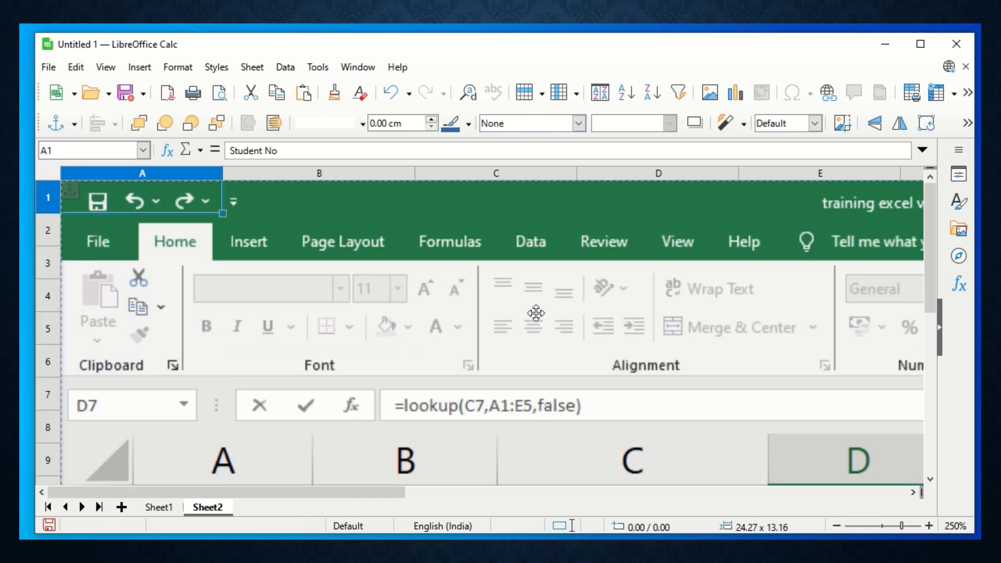
key("Delete")
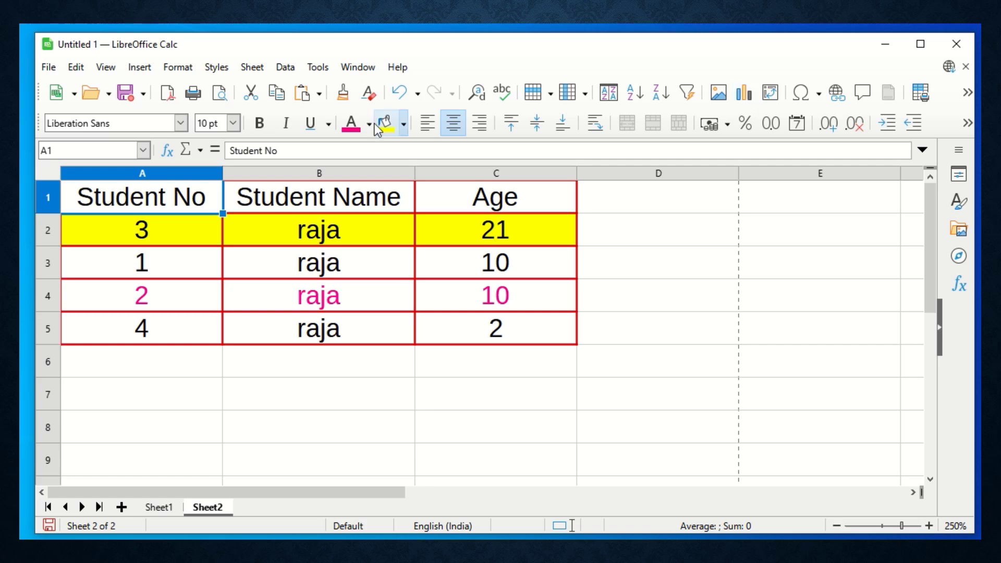
mouse_move(427, 73)
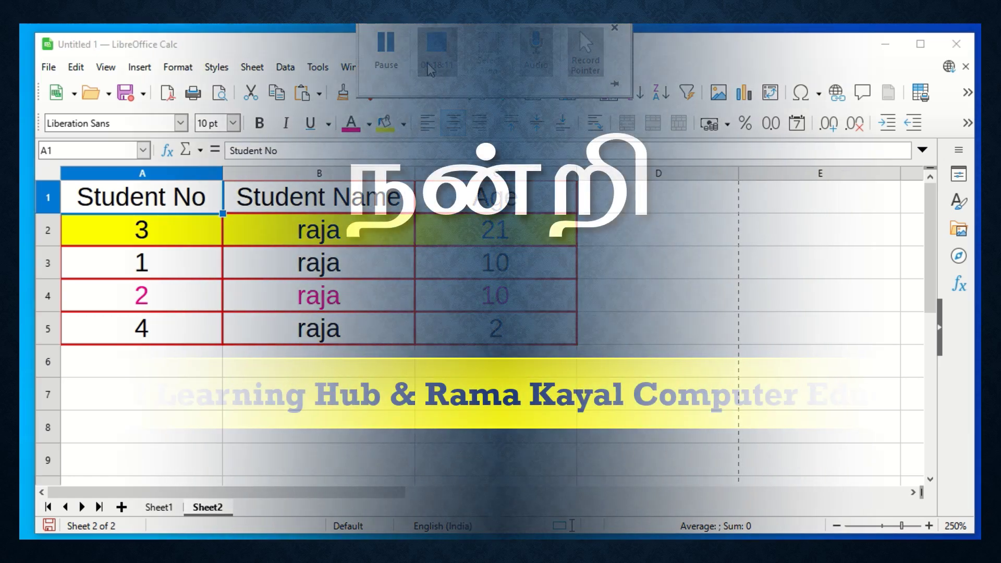